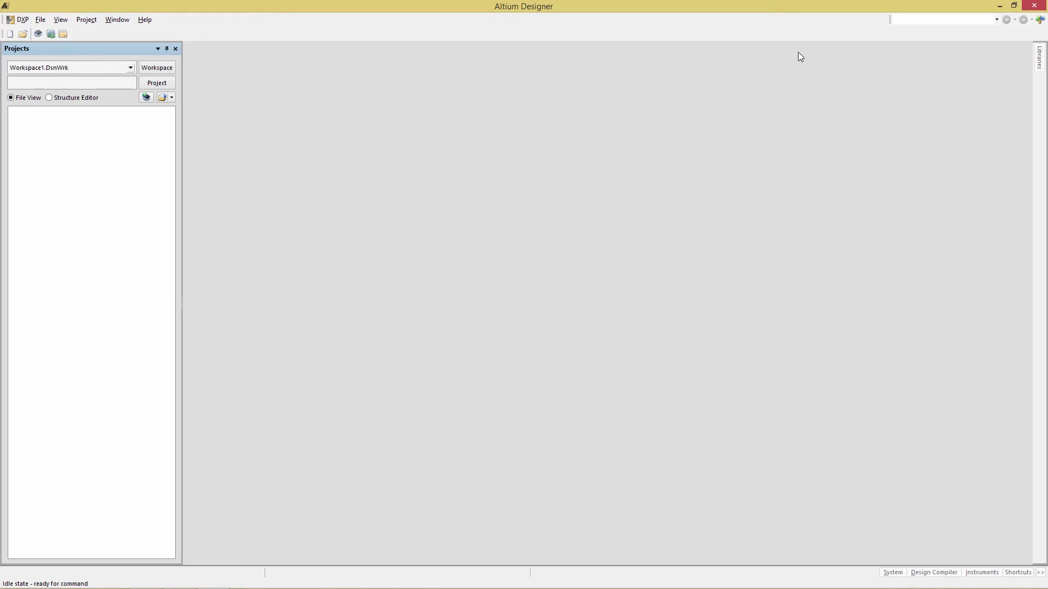
Step: Open the ABM.PrjPcb project and its ABM.SchDoc schematic sheet
click(41, 19)
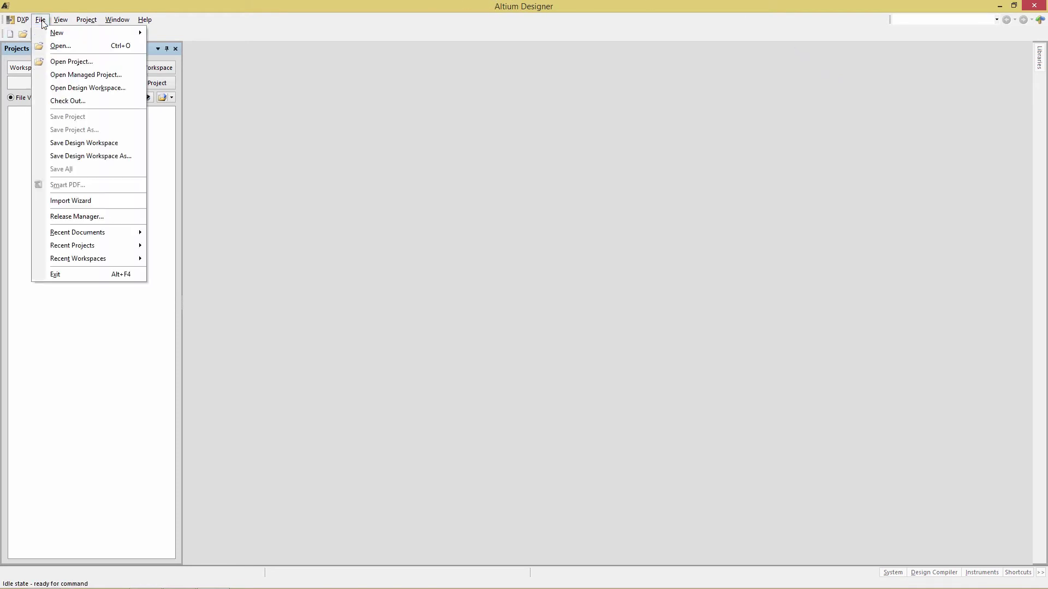
click(57, 47)
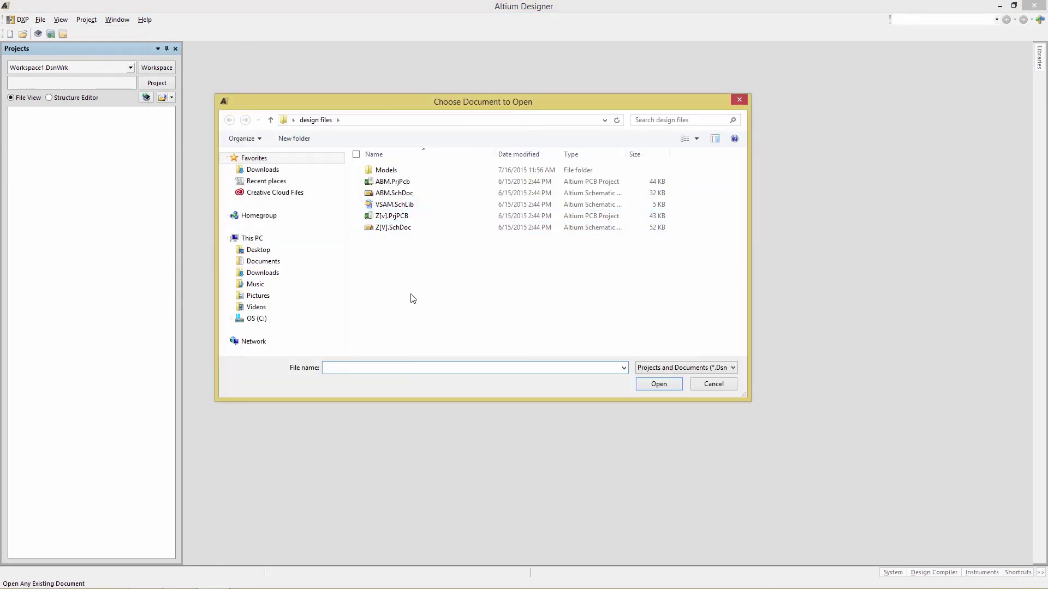
double_click(393, 182)
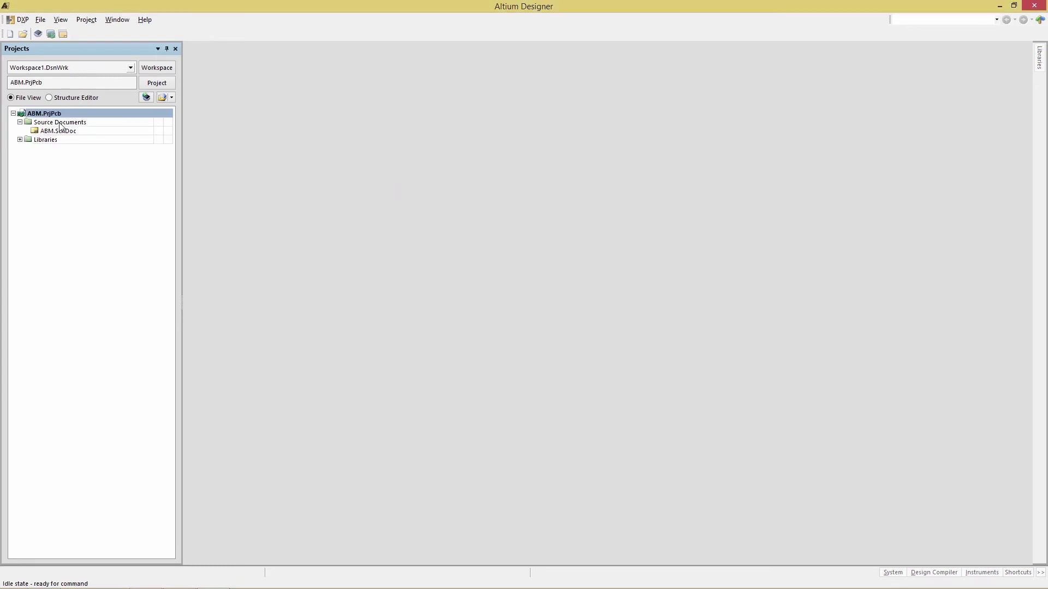
double_click(58, 131)
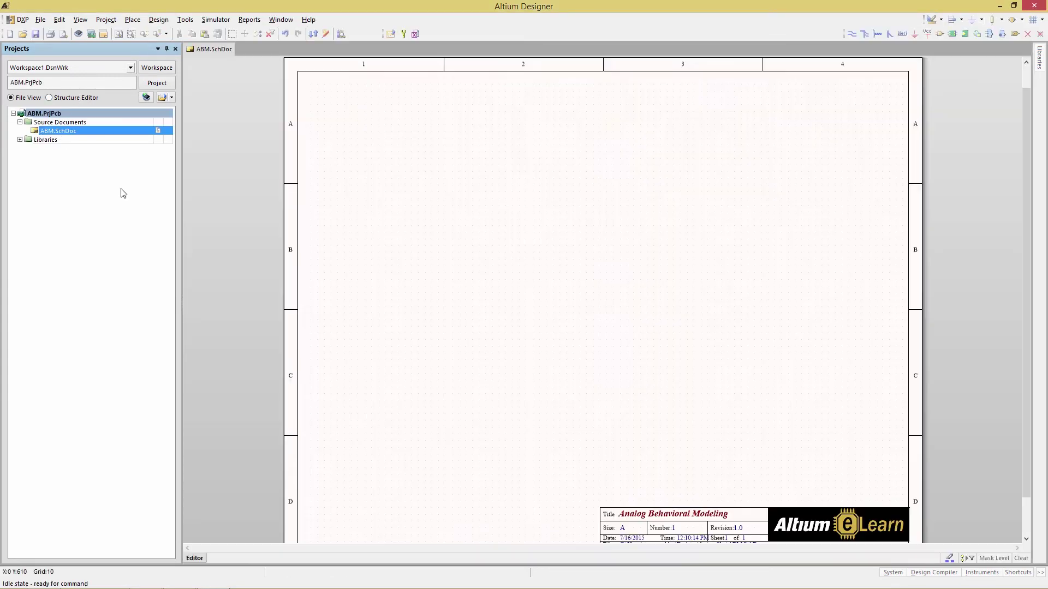
Step: Place one MULT part from Simulation Pspice Functions.IntLib on the sheet
click(1041, 66)
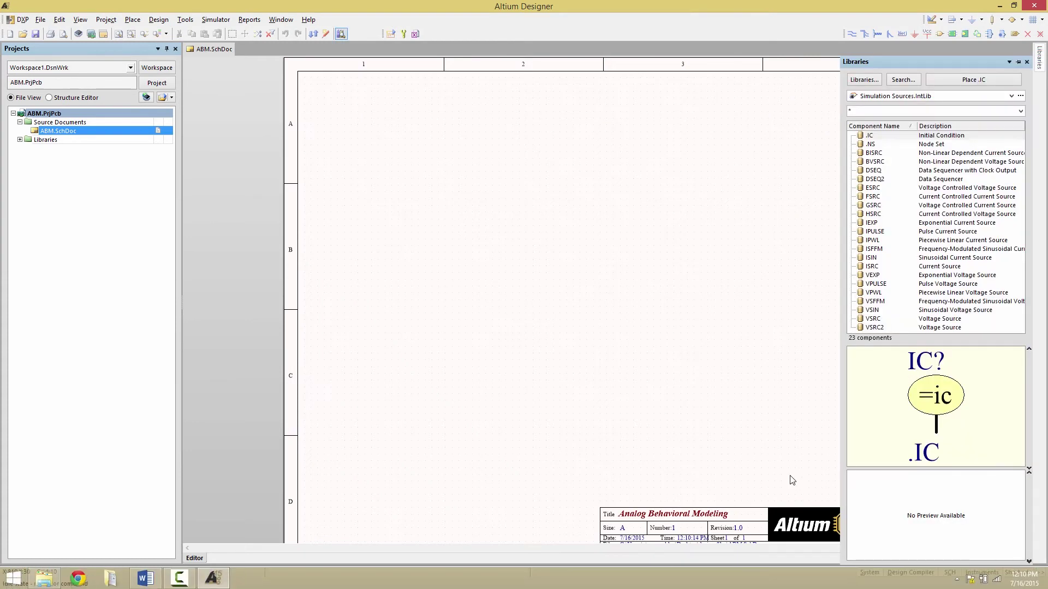
click(870, 574)
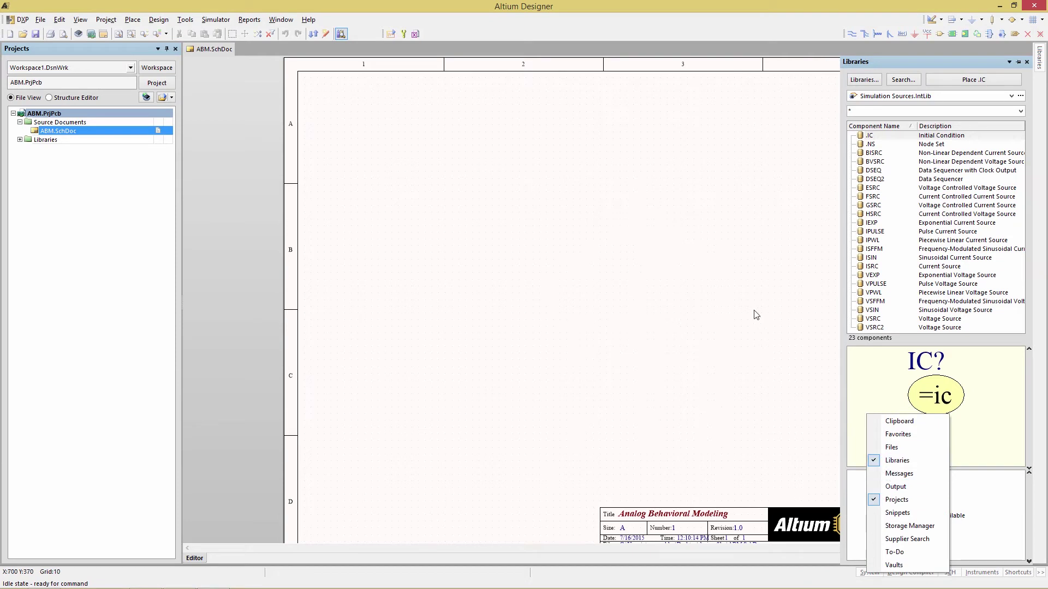
click(926, 96)
click(1011, 97)
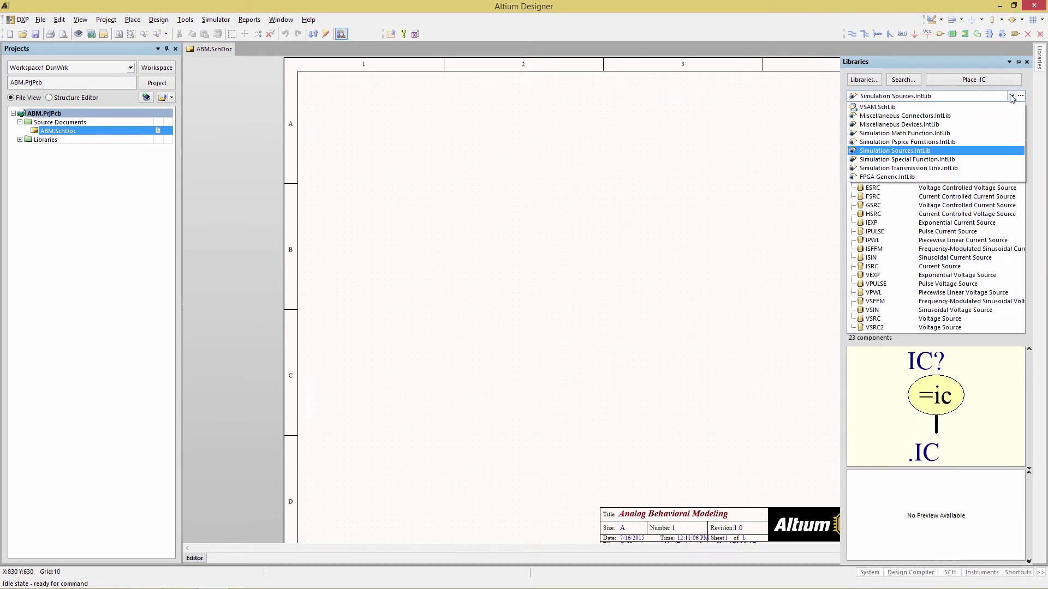
click(904, 143)
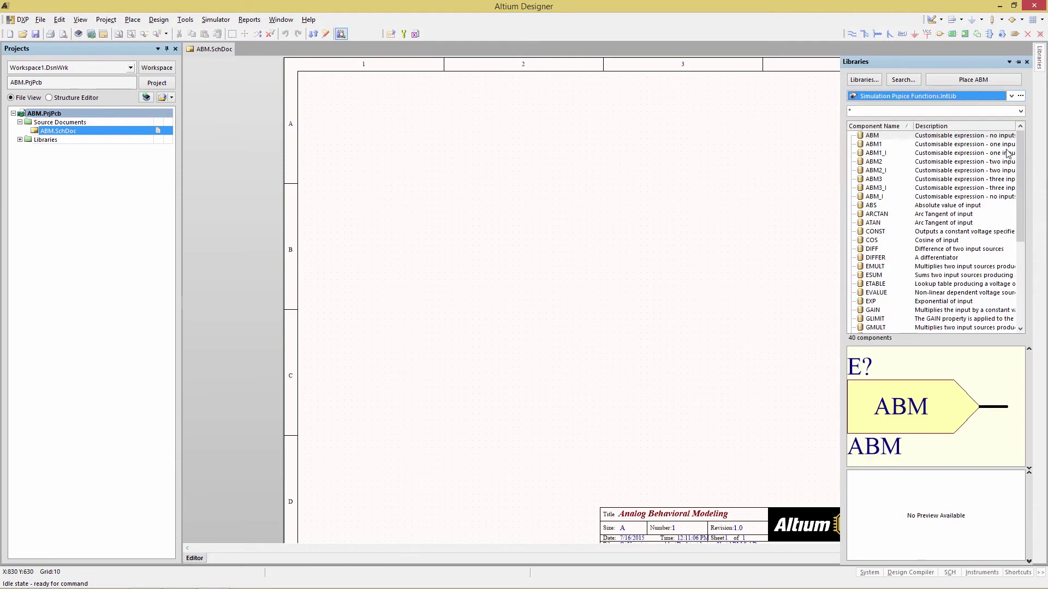
drag(1024, 143, 1030, 216)
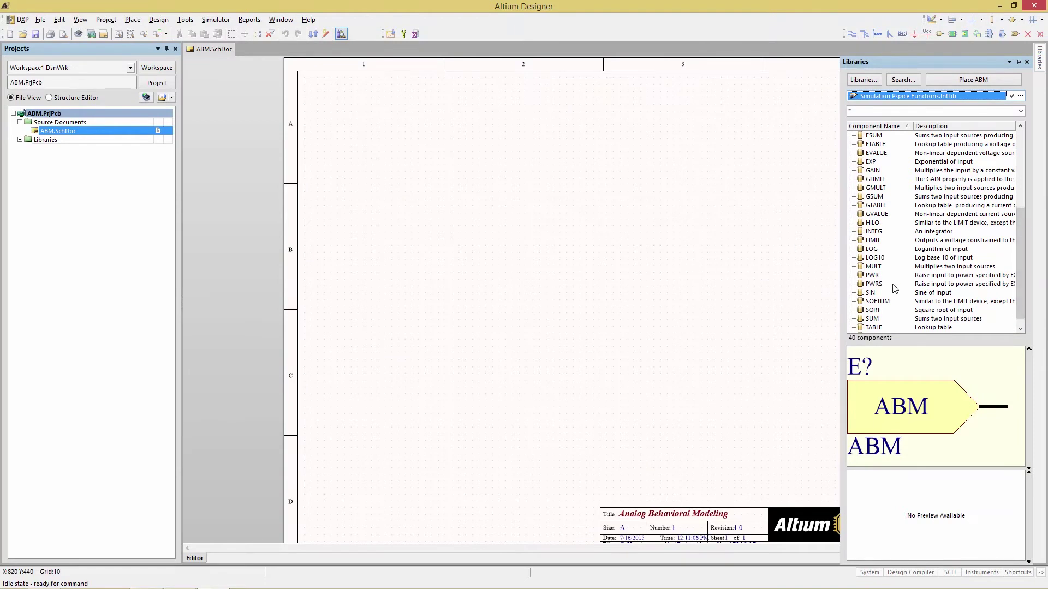
click(881, 268)
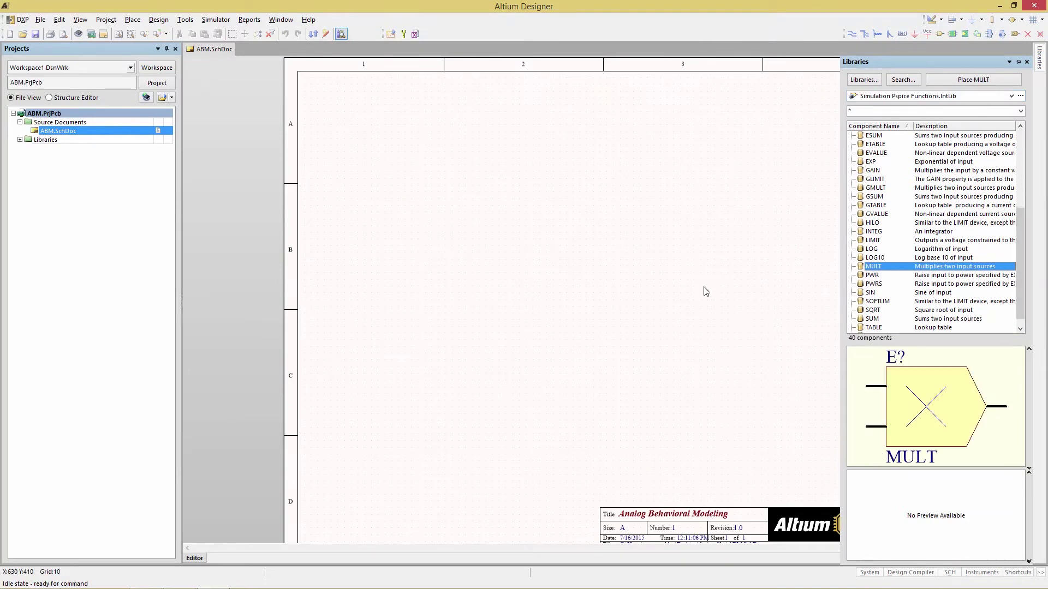
click(984, 83)
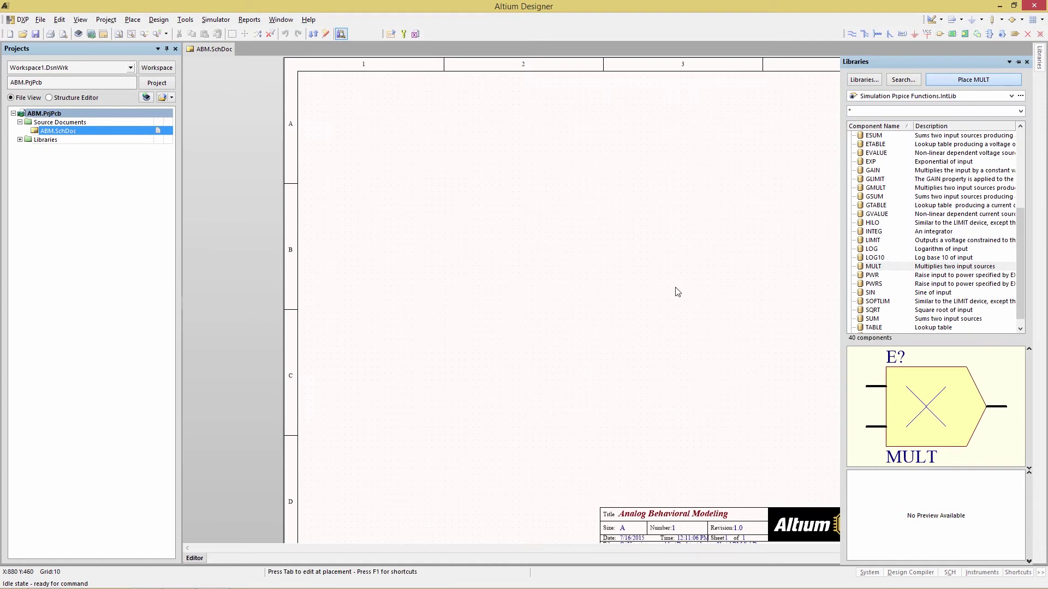
click(608, 251)
right_click(608, 252)
scroll(609, 252, up, 2)
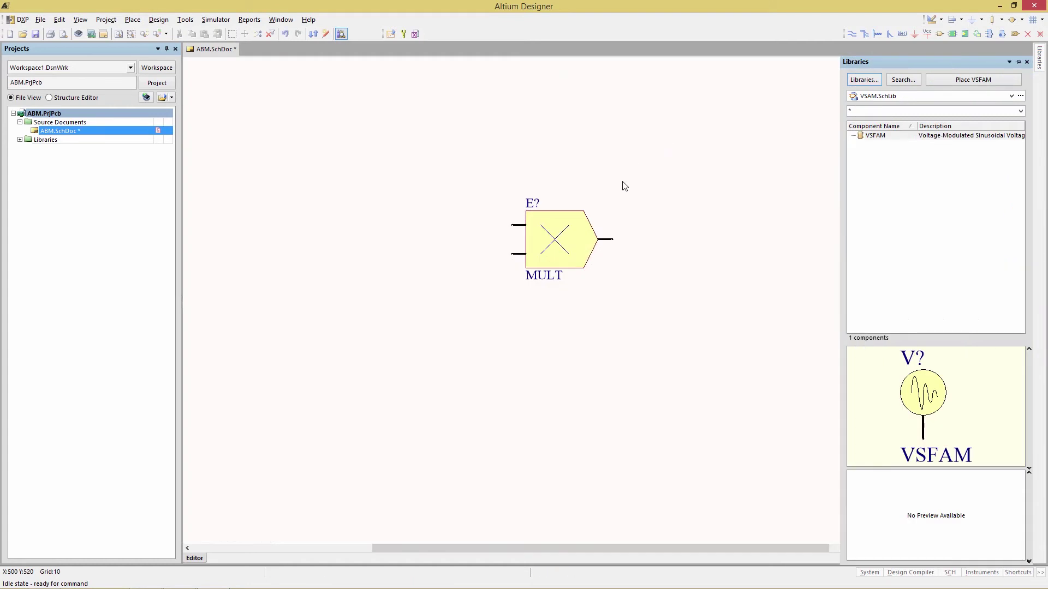
Step: Set the MULT part's designator to E1 and glance at the Word instructions
double_click(553, 224)
text(E1)
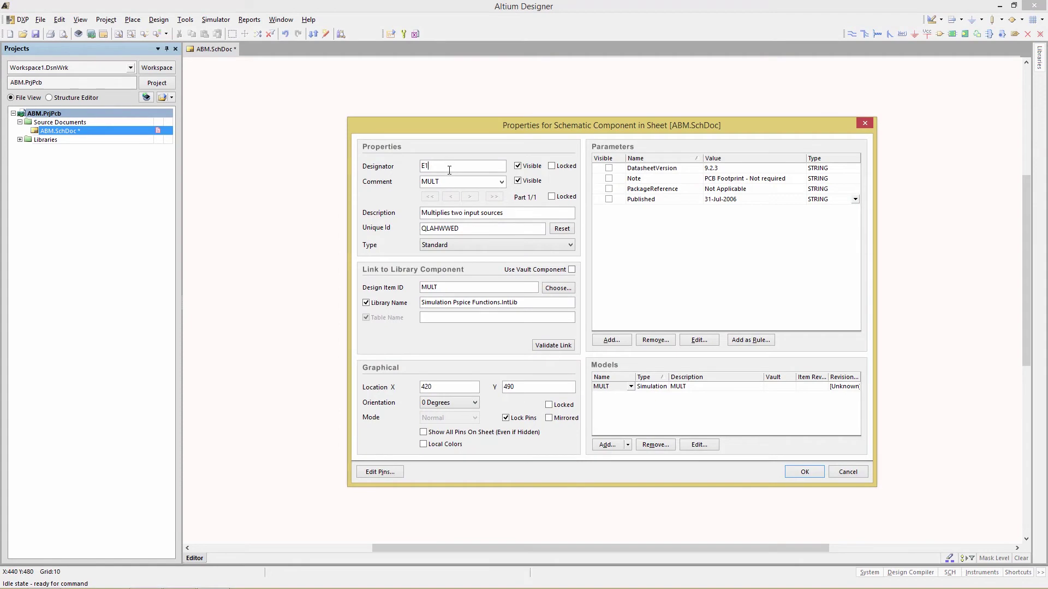
key(Return)
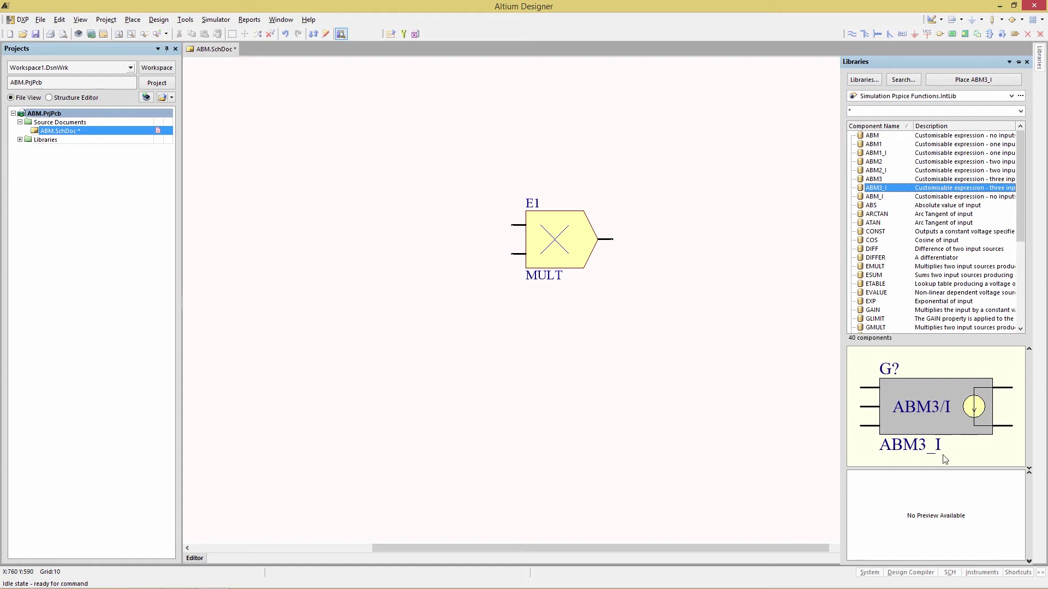
key(alt+Tab)
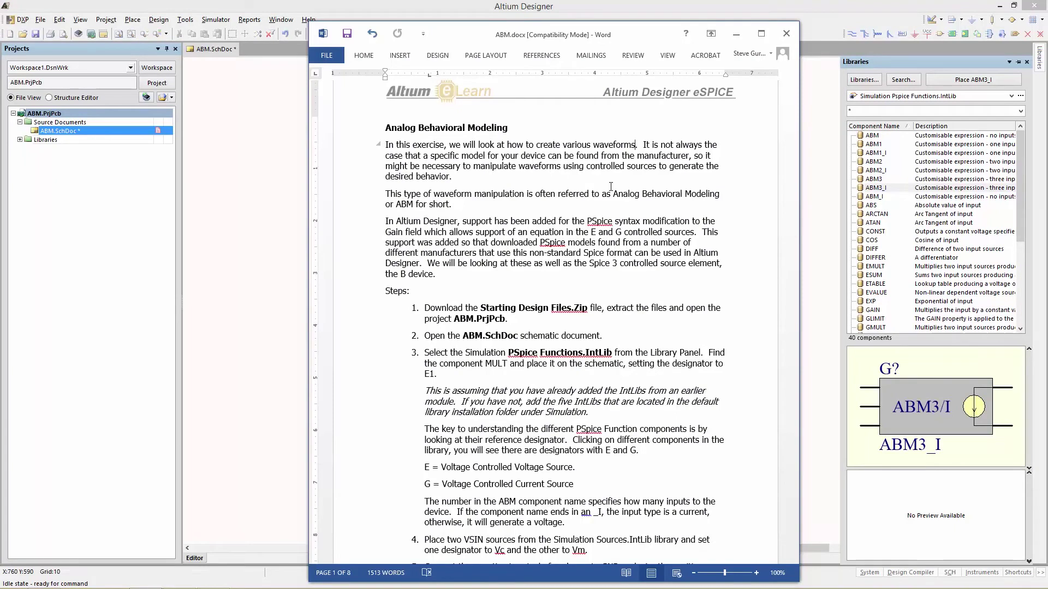
key(alt+Tab)
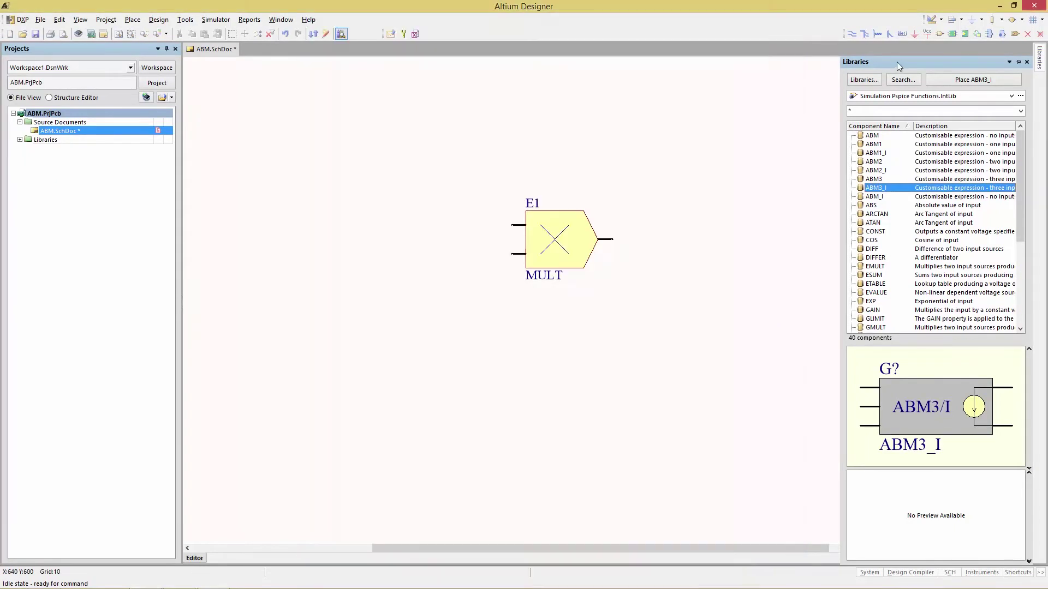
Step: Place two VSIN sources from Simulation Sources.IntLib, designated Vm and Vc
click(1011, 96)
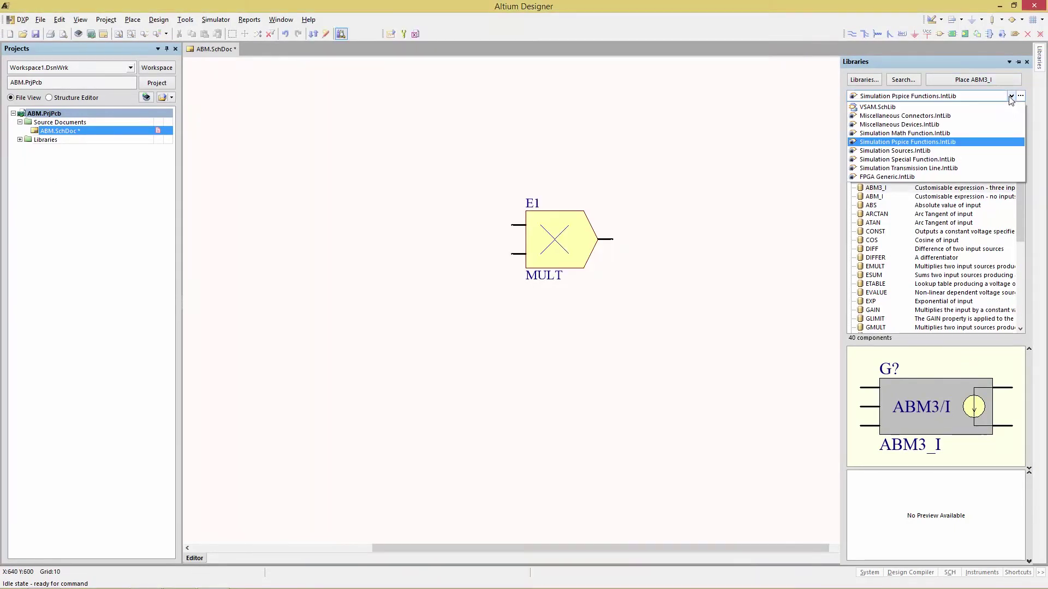
click(901, 151)
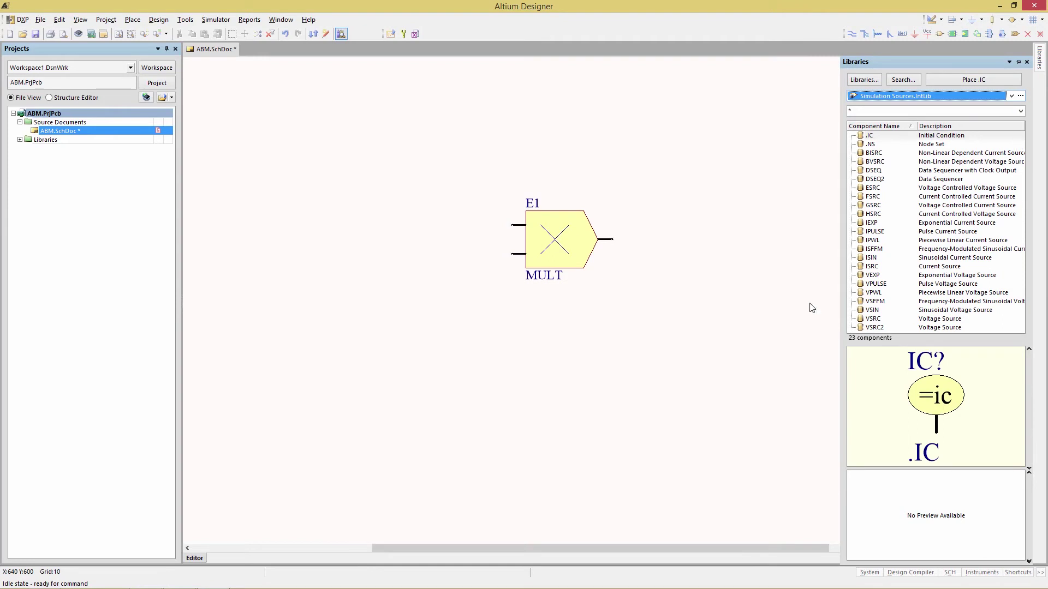
click(872, 310)
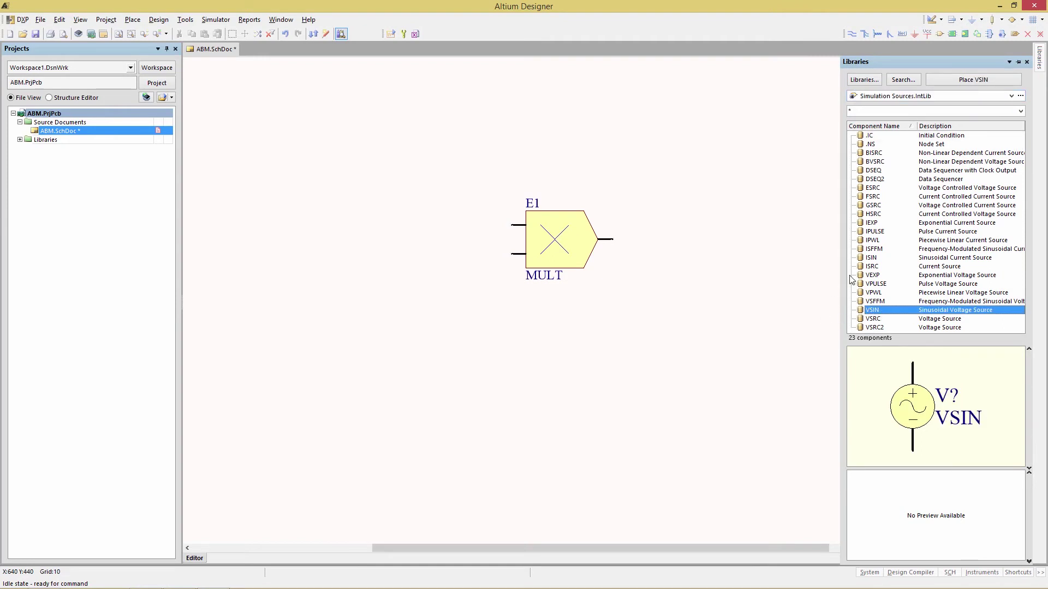
click(975, 80)
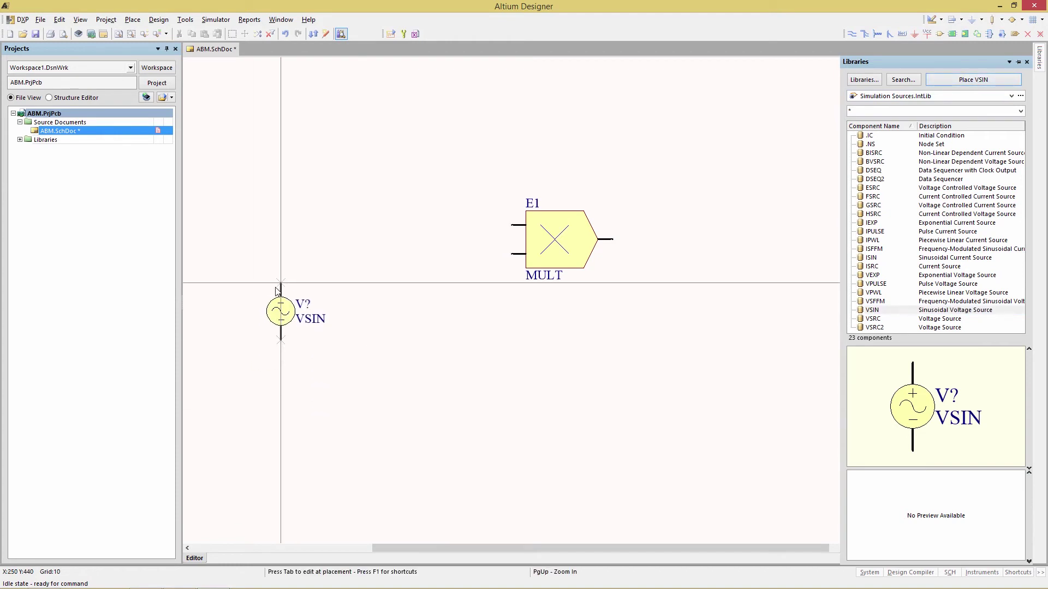
click(274, 306)
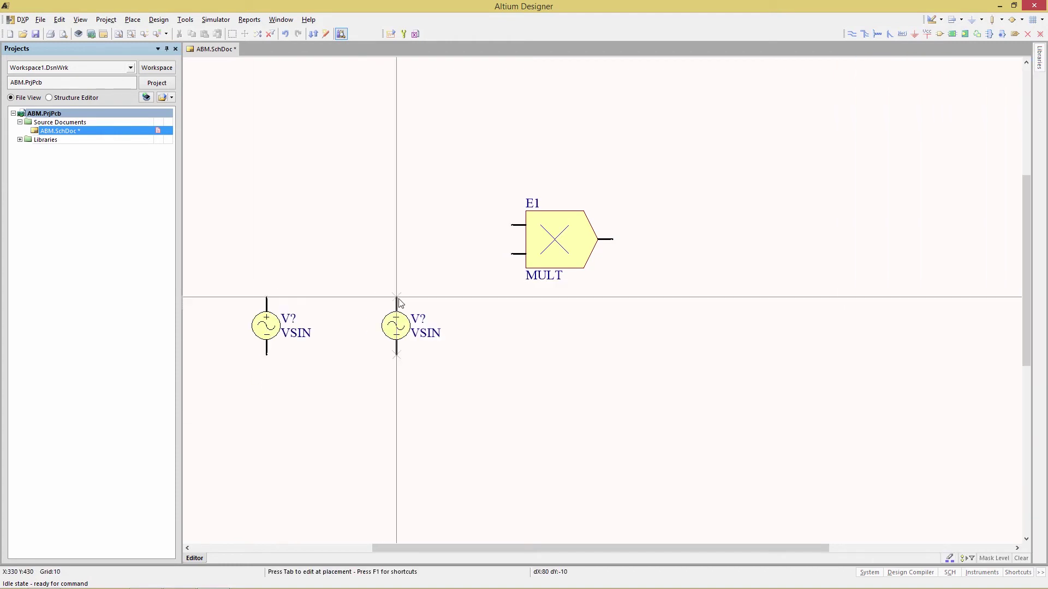
key(Tab)
click(440, 164)
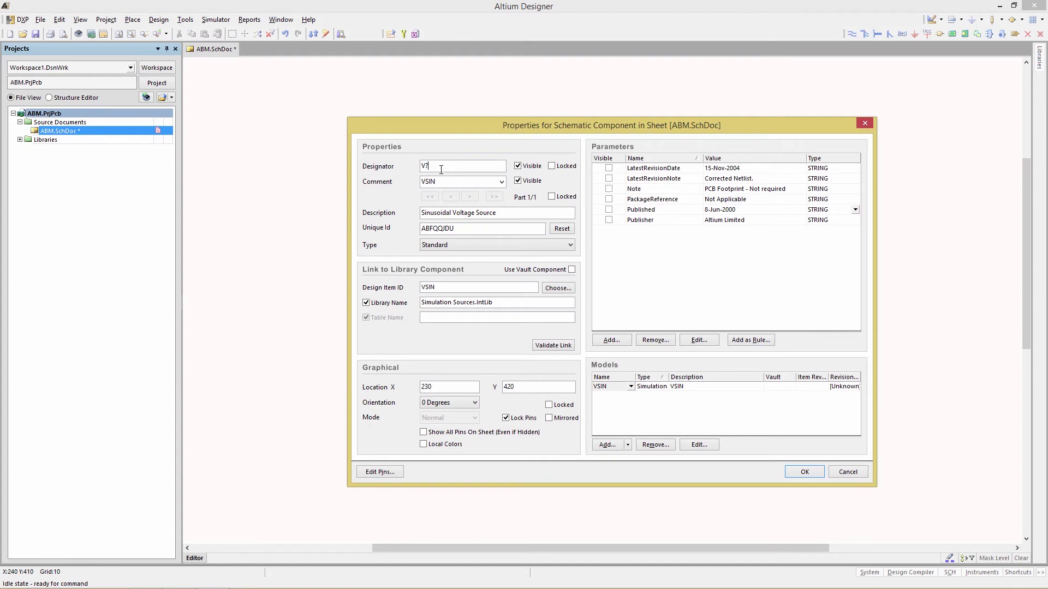
key(Return)
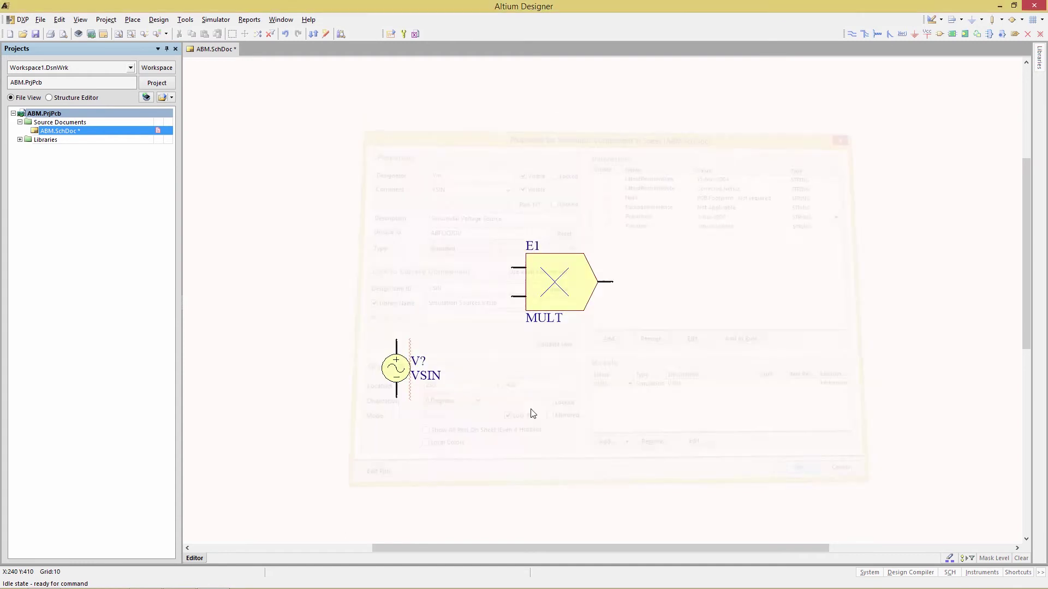
double_click(416, 363)
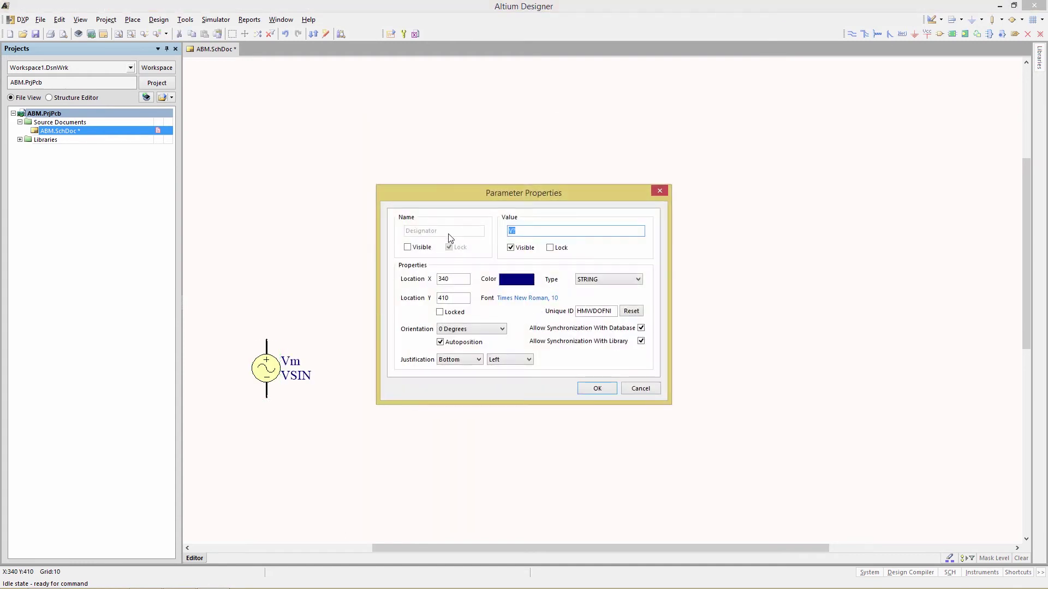
text(Vc)
click(598, 386)
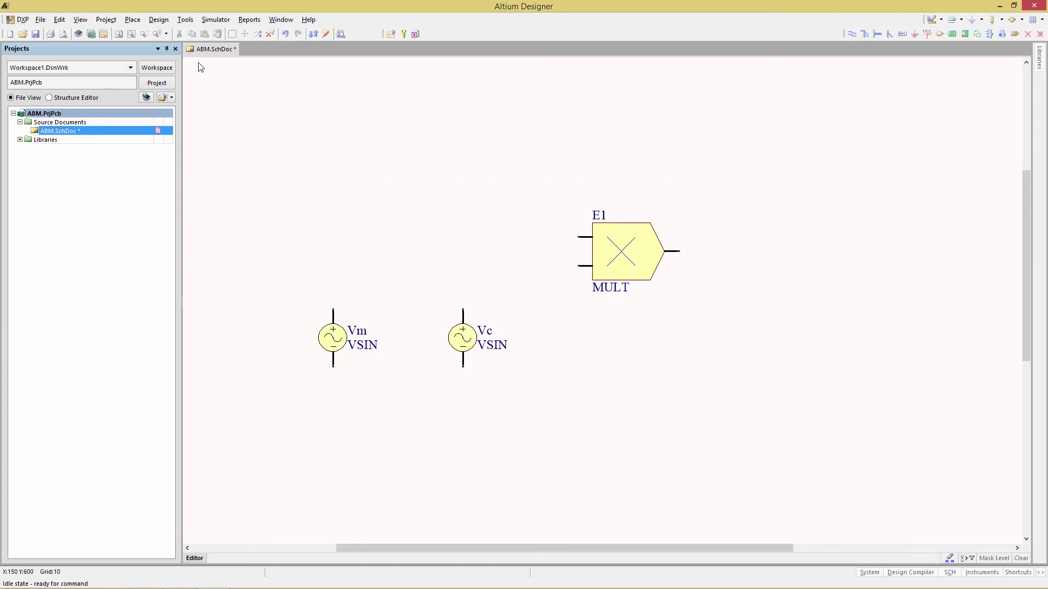
Step: Wire Vm and Vc to E1's two inputs and add an output wire stub
click(137, 19)
click(147, 98)
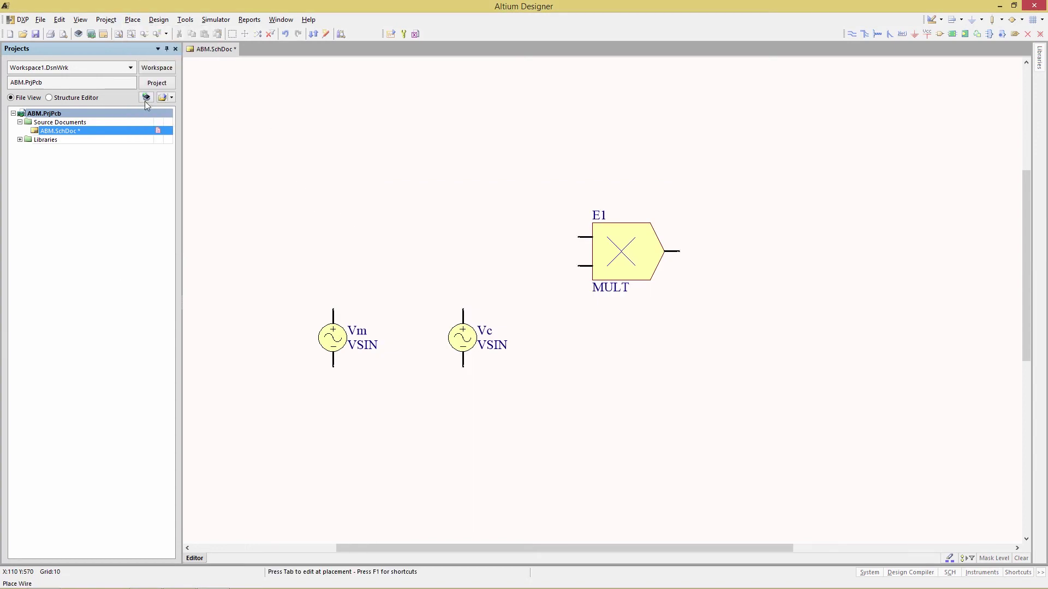
click(579, 238)
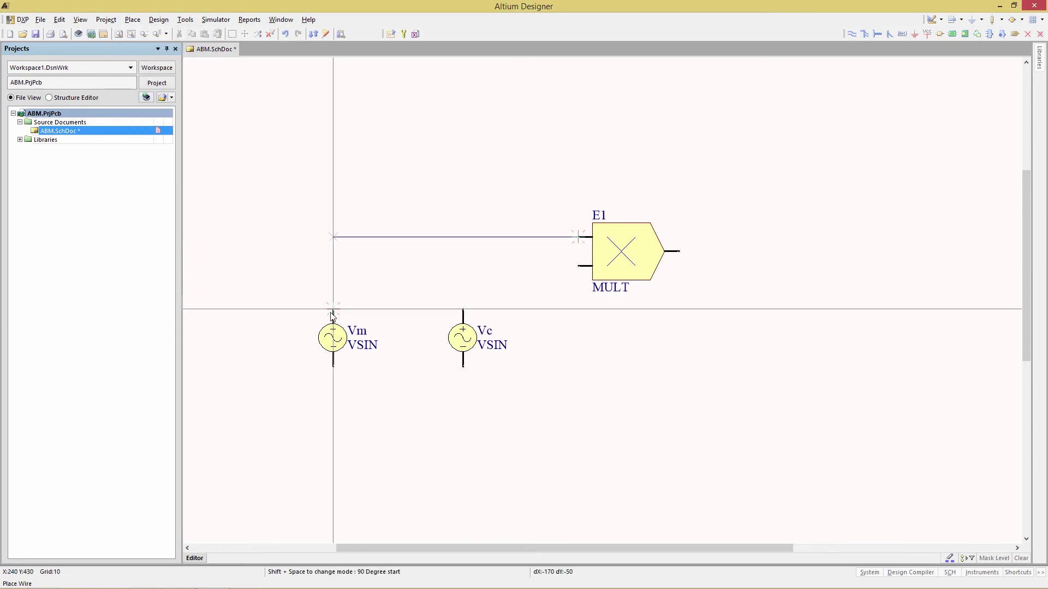
click(332, 309)
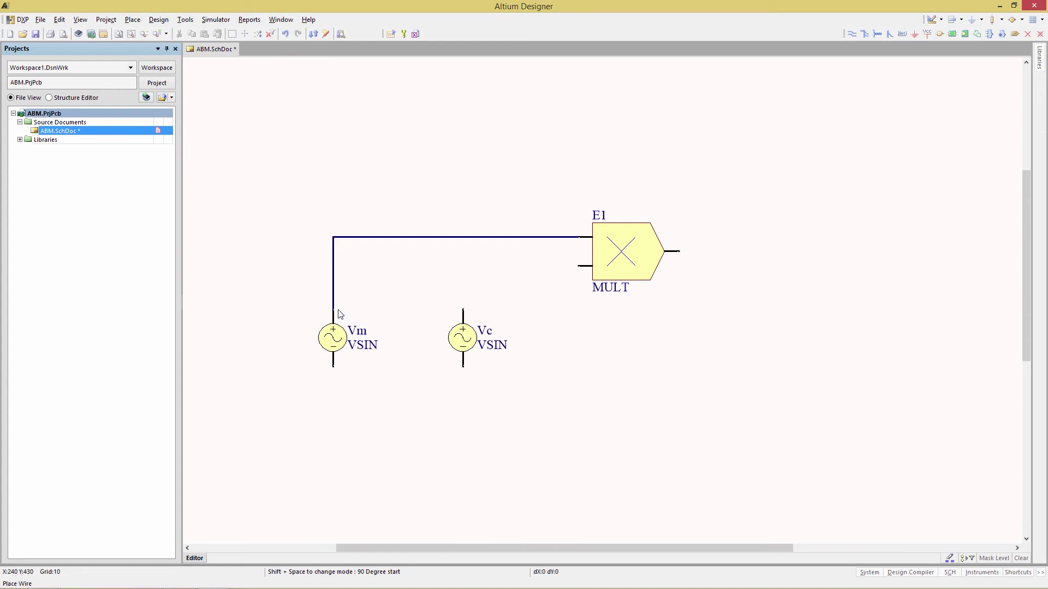
click(579, 266)
click(463, 309)
click(672, 251)
click(779, 251)
right_click(779, 251)
right_click(672, 155)
Step: Ground the bottom pins of the Vm and Vc sources
click(915, 34)
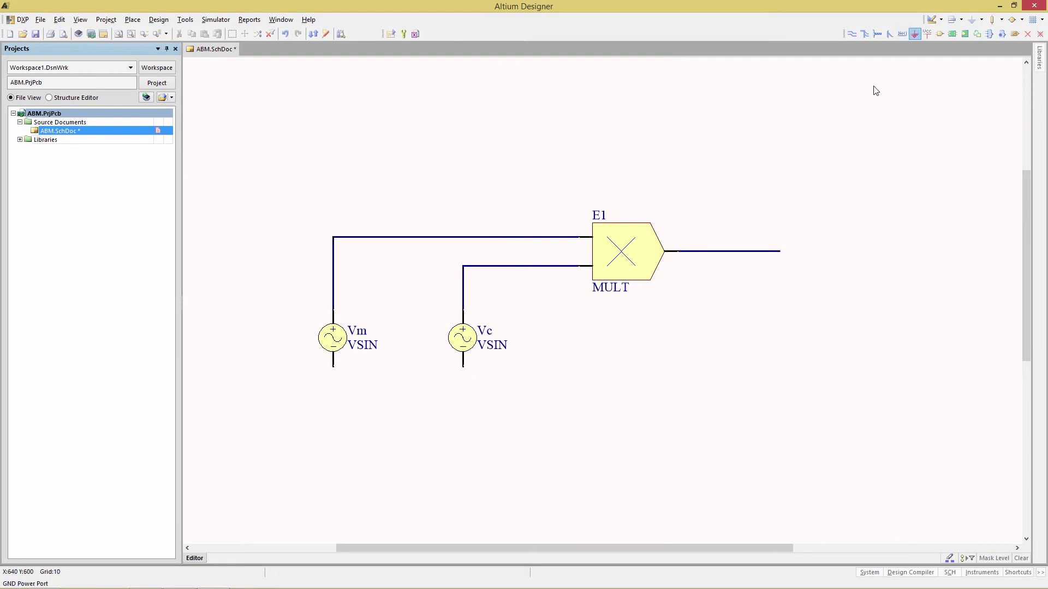
click(333, 373)
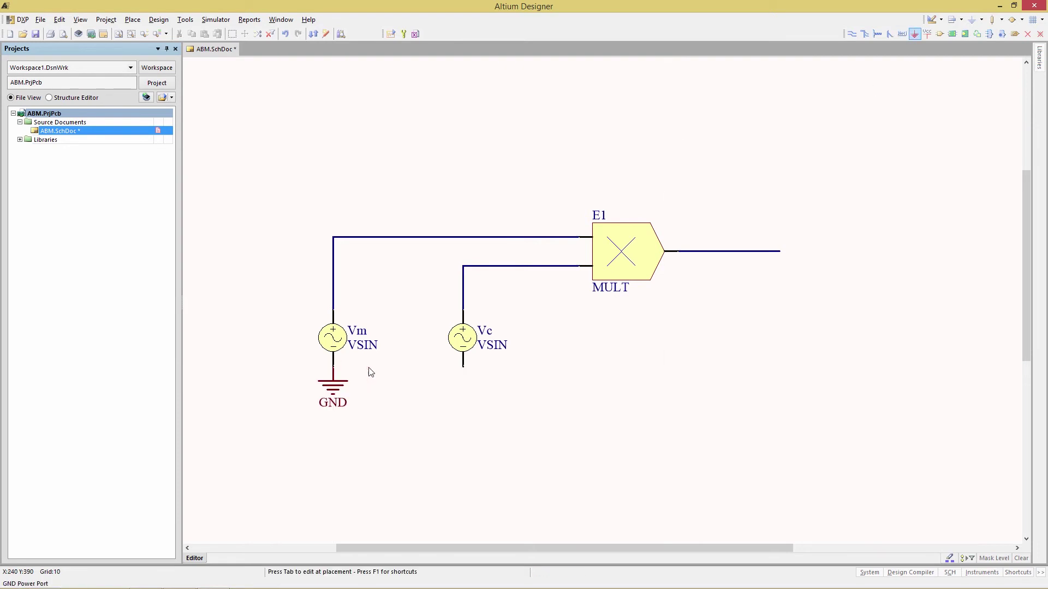
click(461, 373)
right_click(321, 194)
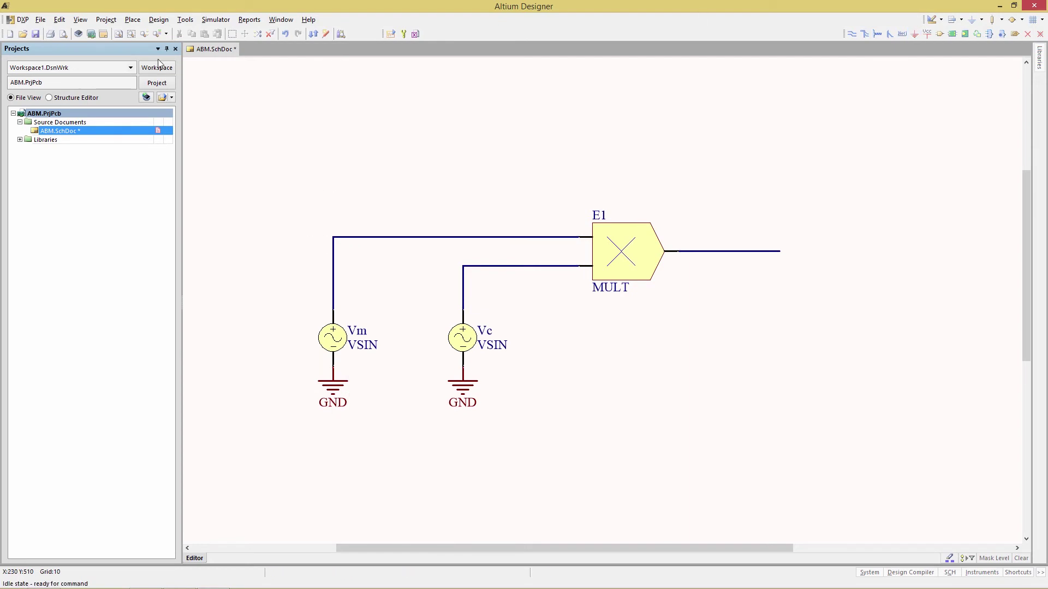
Step: Add net labels Vm, Vc and OutEMULT to E1's input and output wires
click(132, 22)
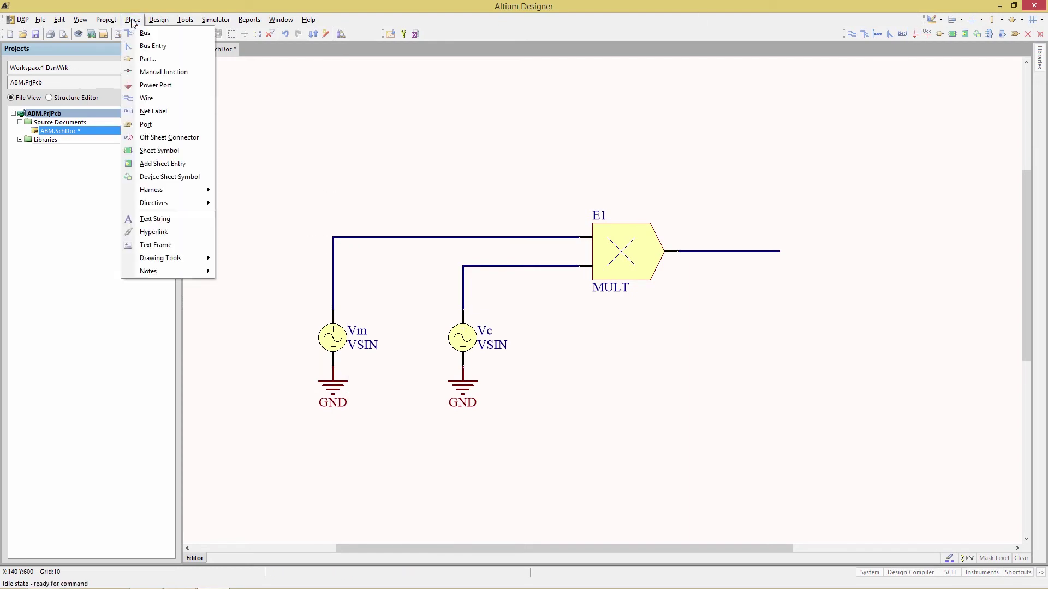
click(151, 110)
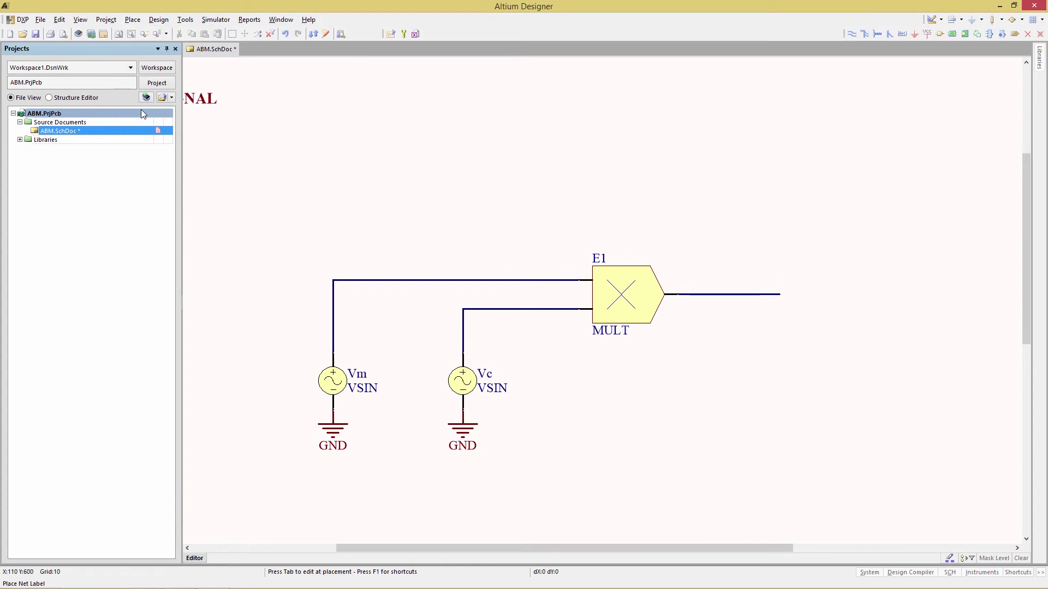
click(526, 289)
key(End)
key(Escape)
click(521, 309)
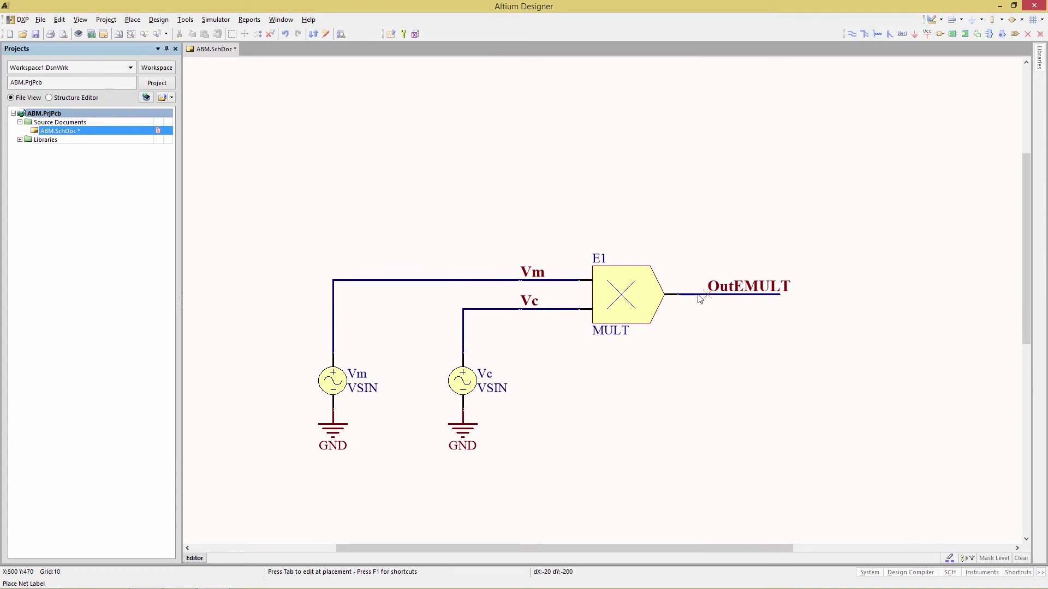
click(697, 299)
key(Escape)
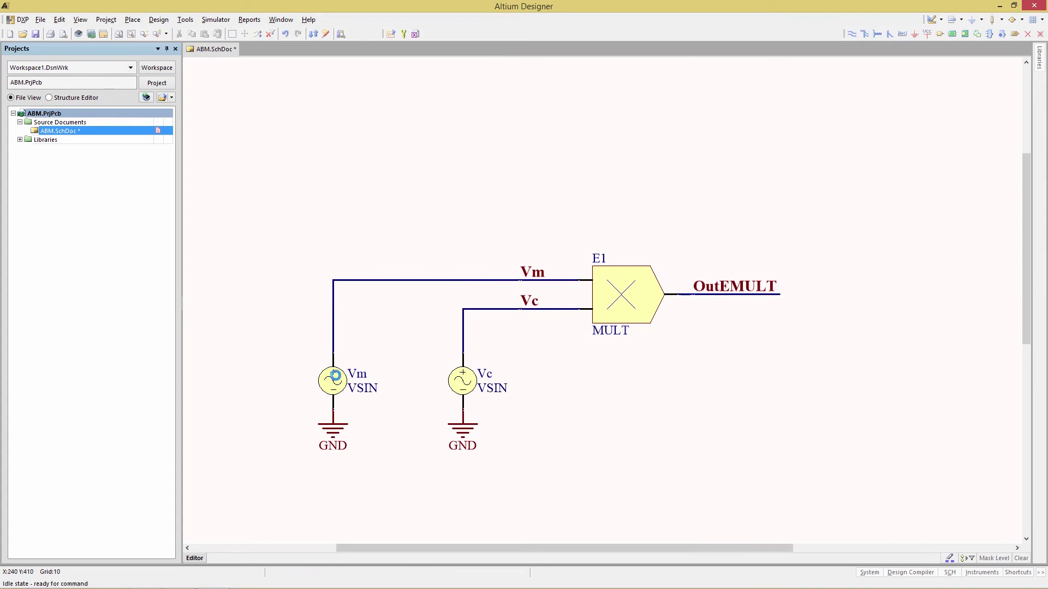
Step: Give Vm's sine model a 0.8 offset and 1K frequency
double_click(334, 377)
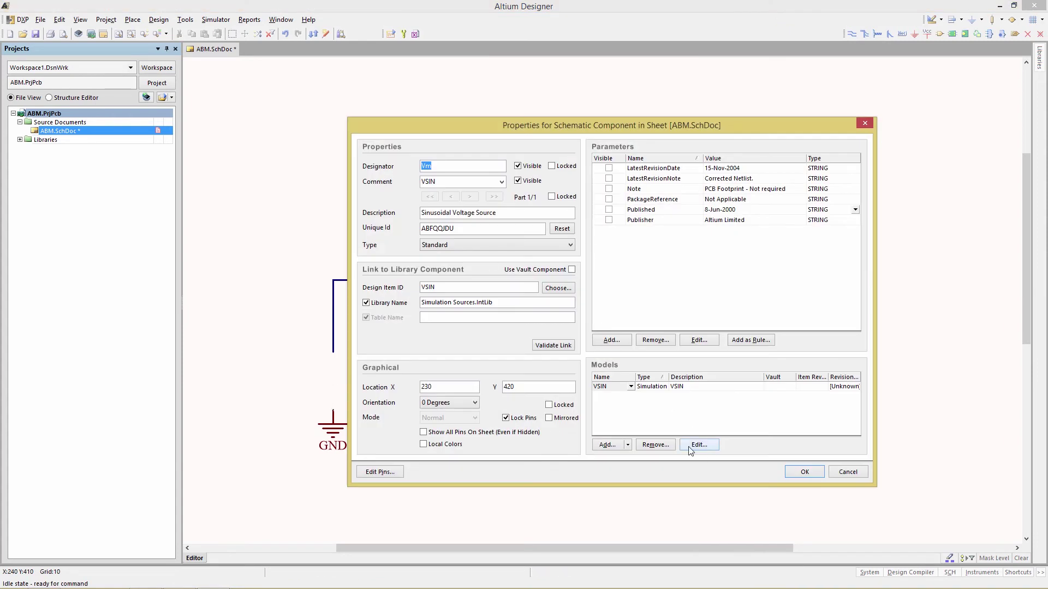
click(697, 444)
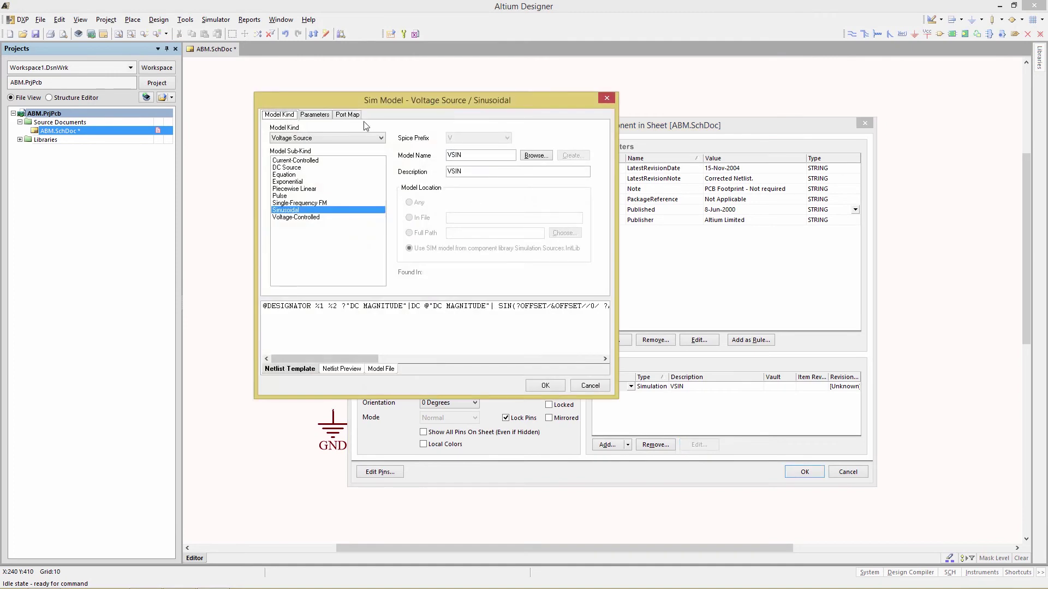
click(313, 116)
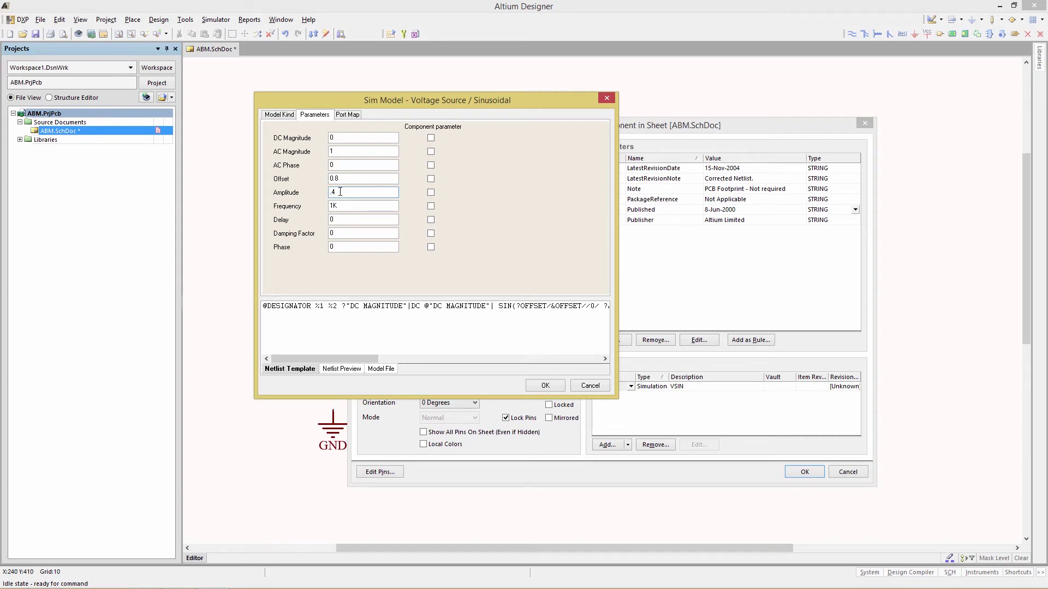
key(Return)
key(Return)
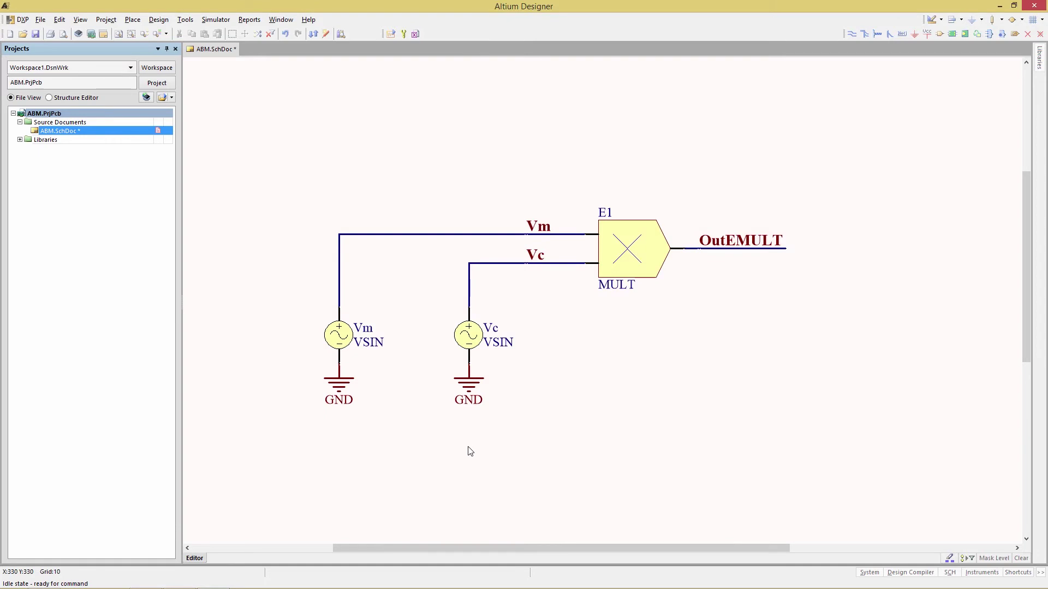
Step: Set Vc's sine model to 10mV amplitude and 200K frequency
double_click(468, 331)
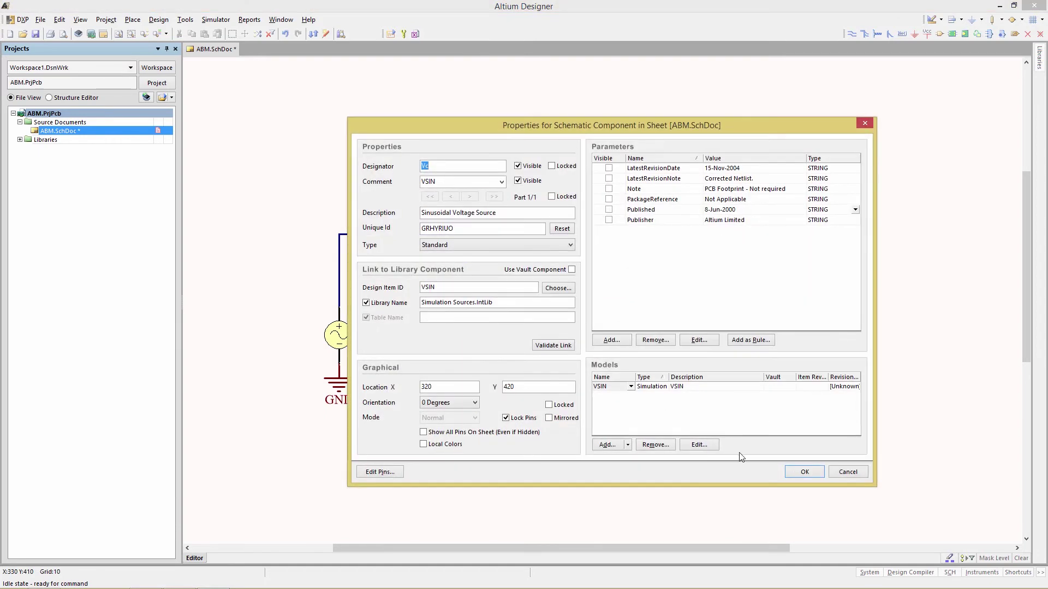
click(698, 444)
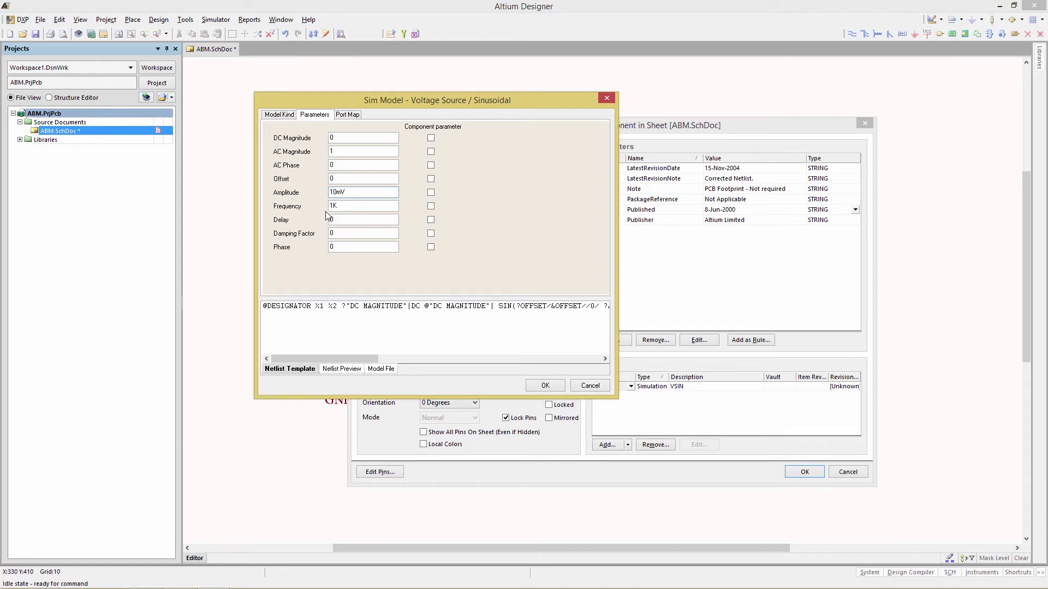
double_click(337, 207)
Step: Confirm Vc's waveform settings and place a MULTV from Simulation Math Function.IntLib
key(Return)
key(Return)
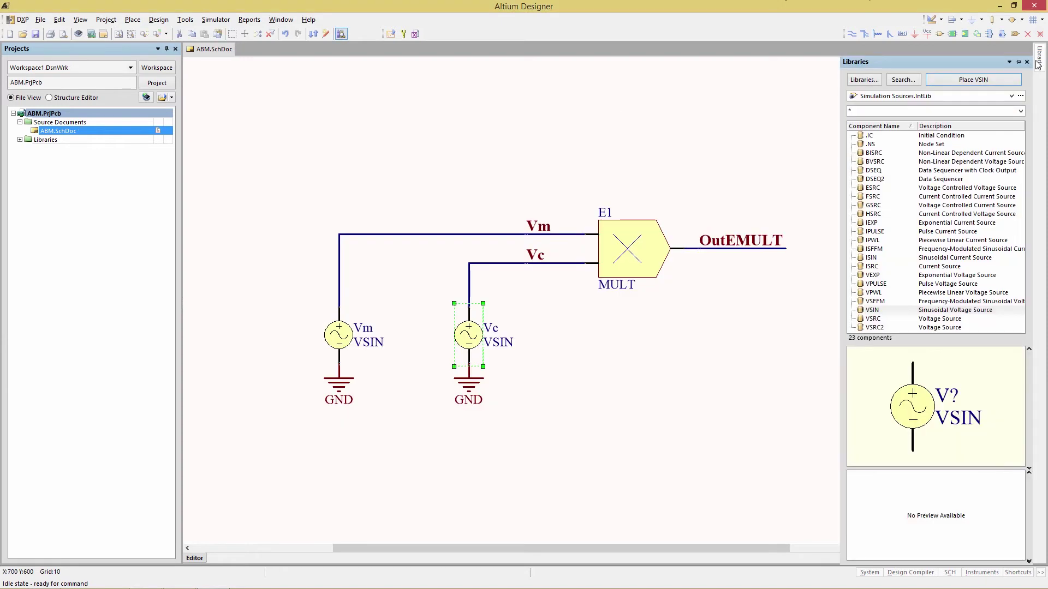
click(1012, 96)
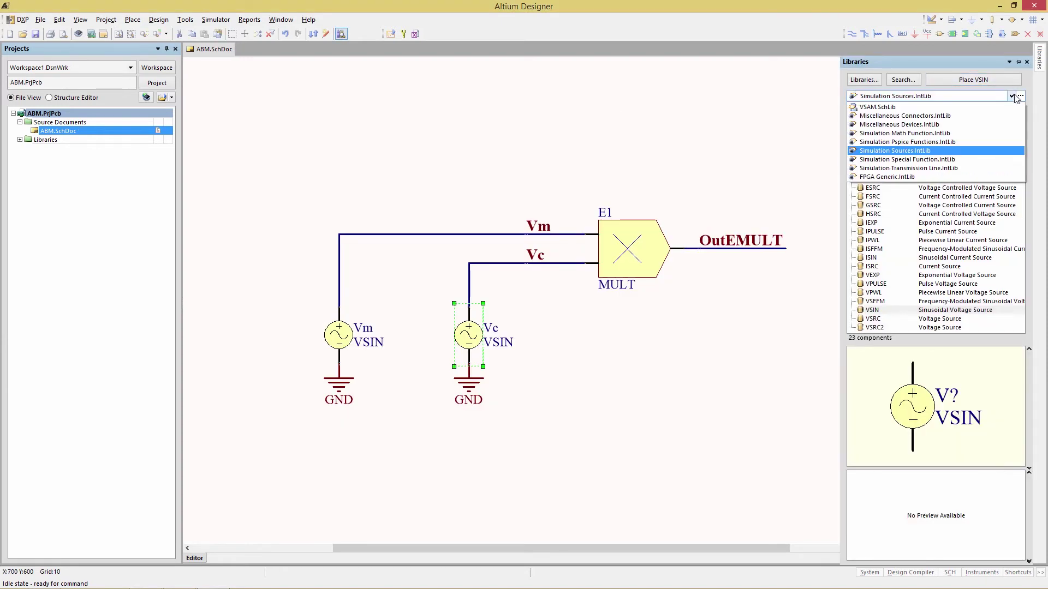
click(874, 138)
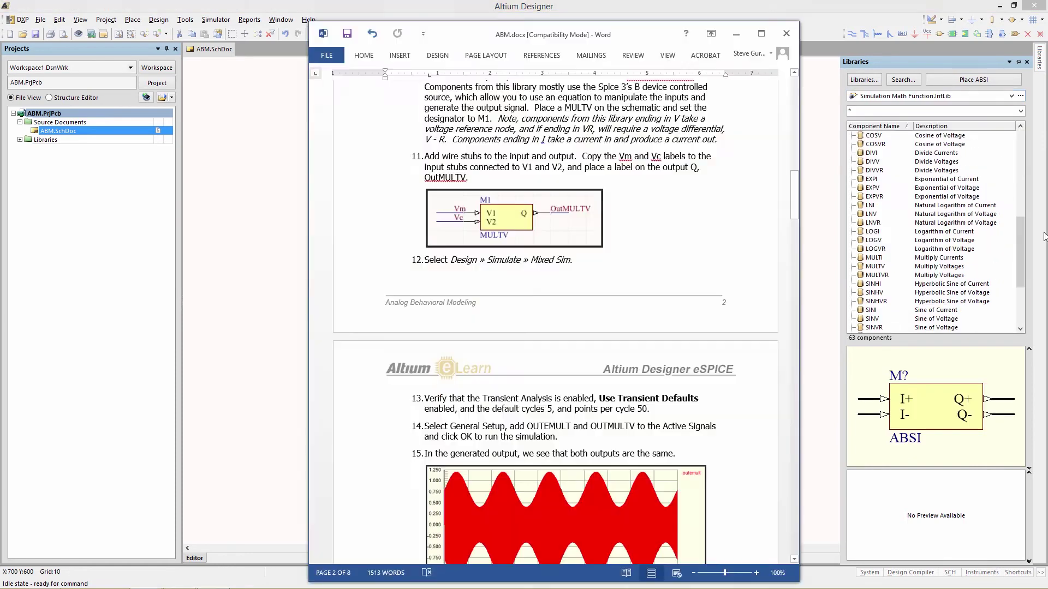
click(1045, 237)
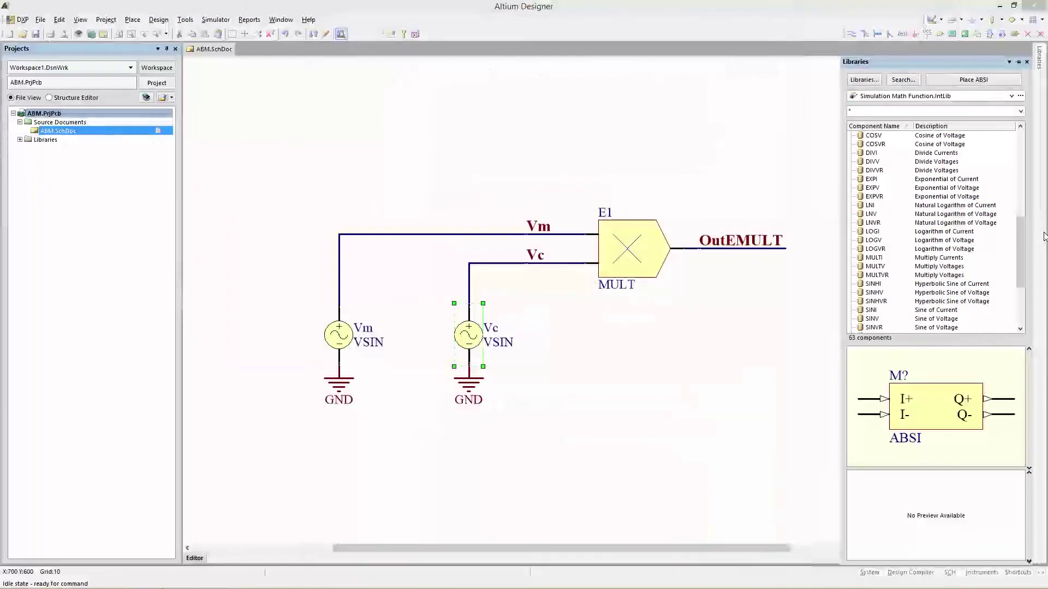
double_click(874, 266)
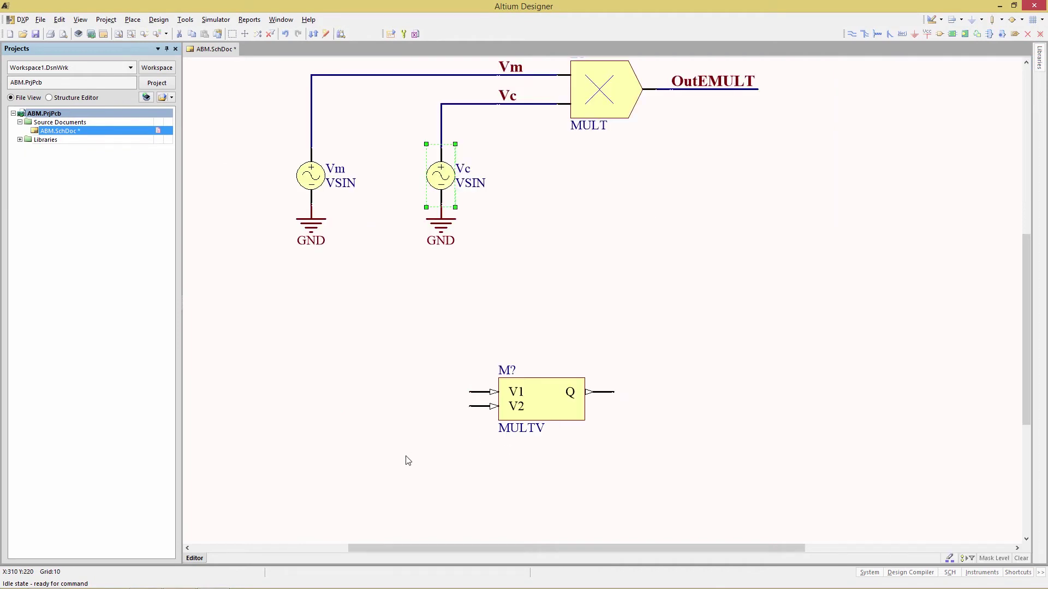
Step: Draw wire stubs on MULTV's V1 and V2 inputs and Q output
key(p)
key(w)
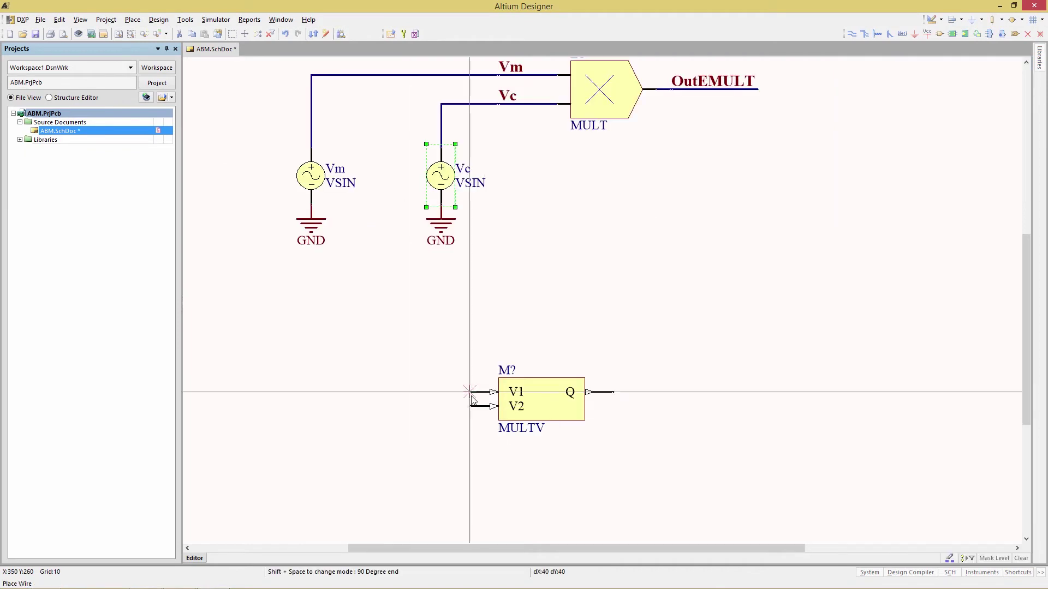
click(470, 392)
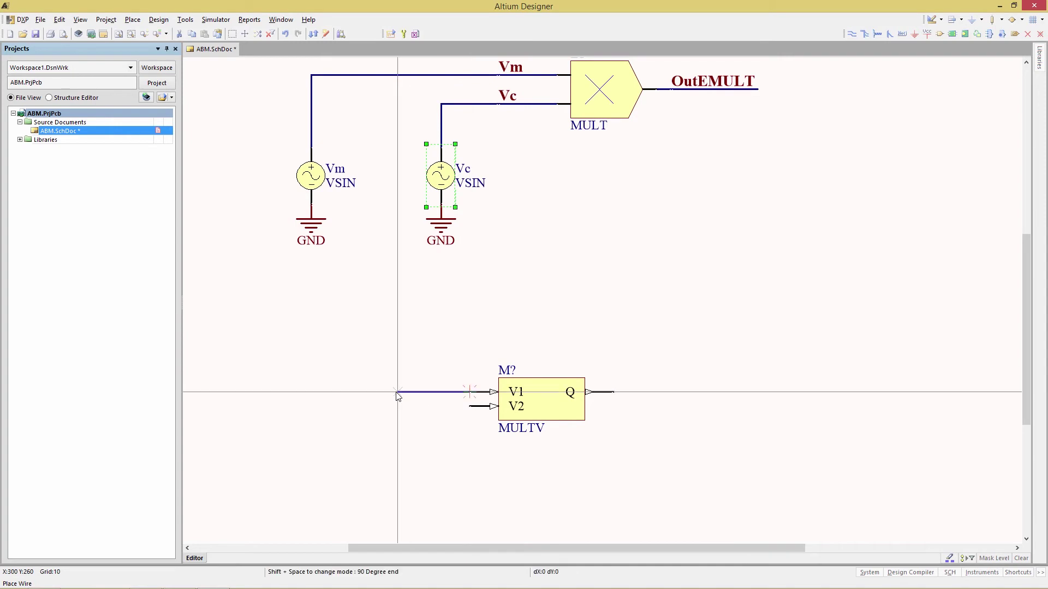
click(398, 392)
right_click(405, 405)
click(470, 407)
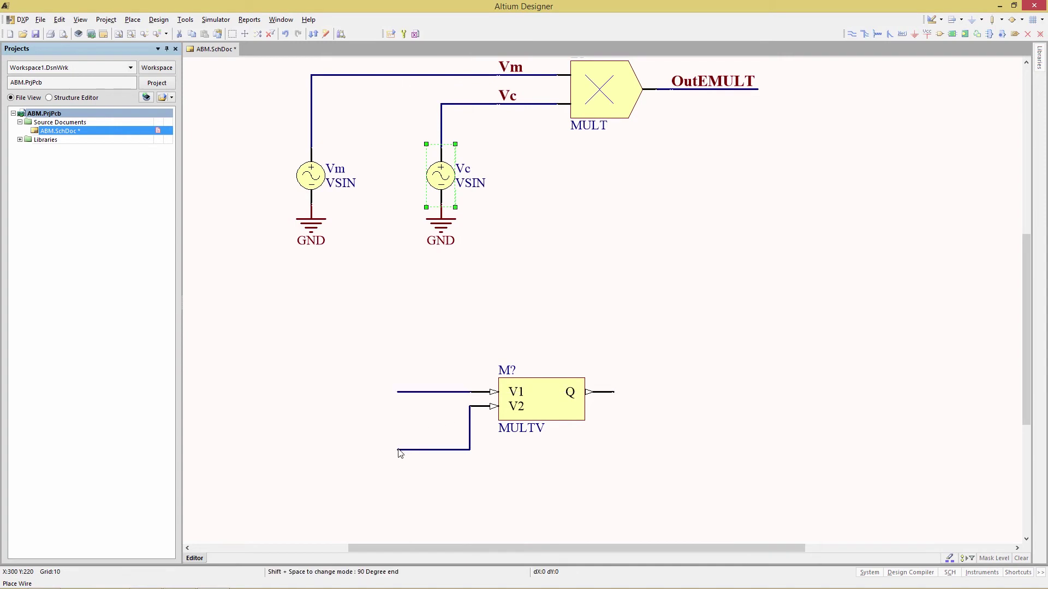
right_click(417, 466)
click(616, 393)
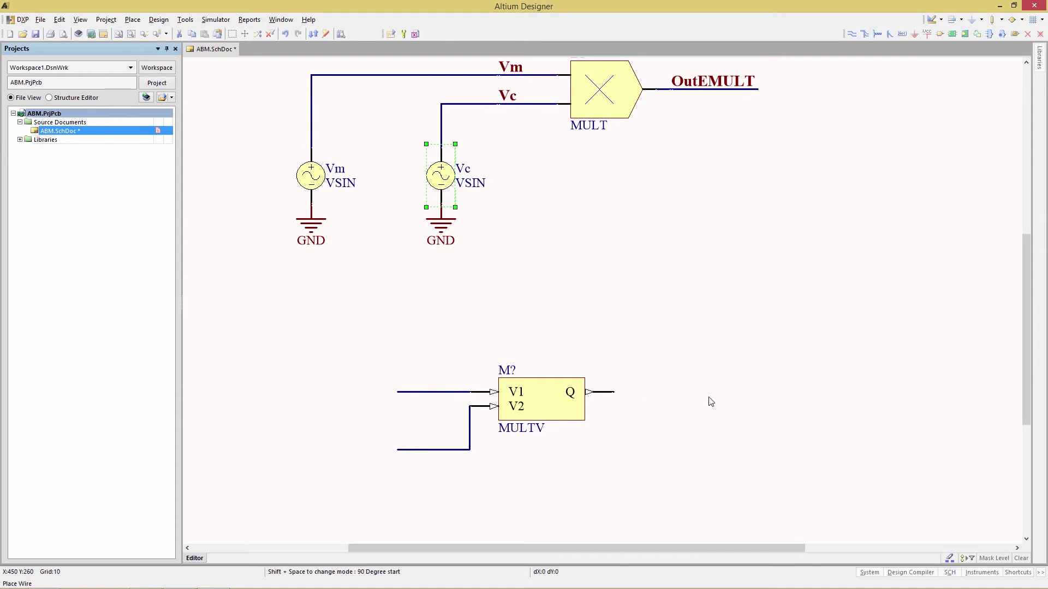
right_click(760, 402)
Step: Label the MULTV stubs Vm, Vc and OutMULTV
click(132, 19)
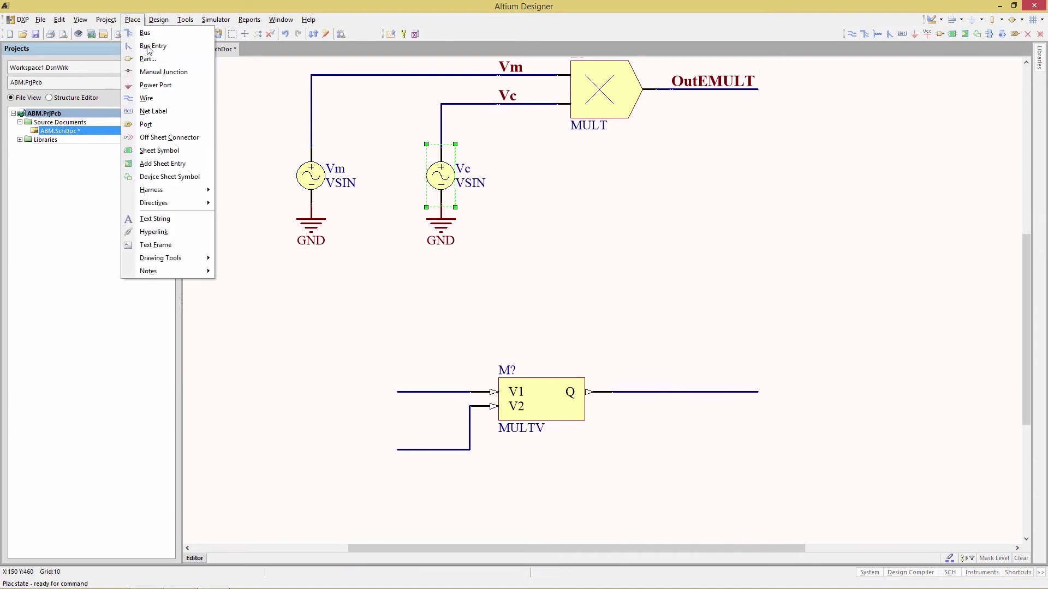
click(153, 110)
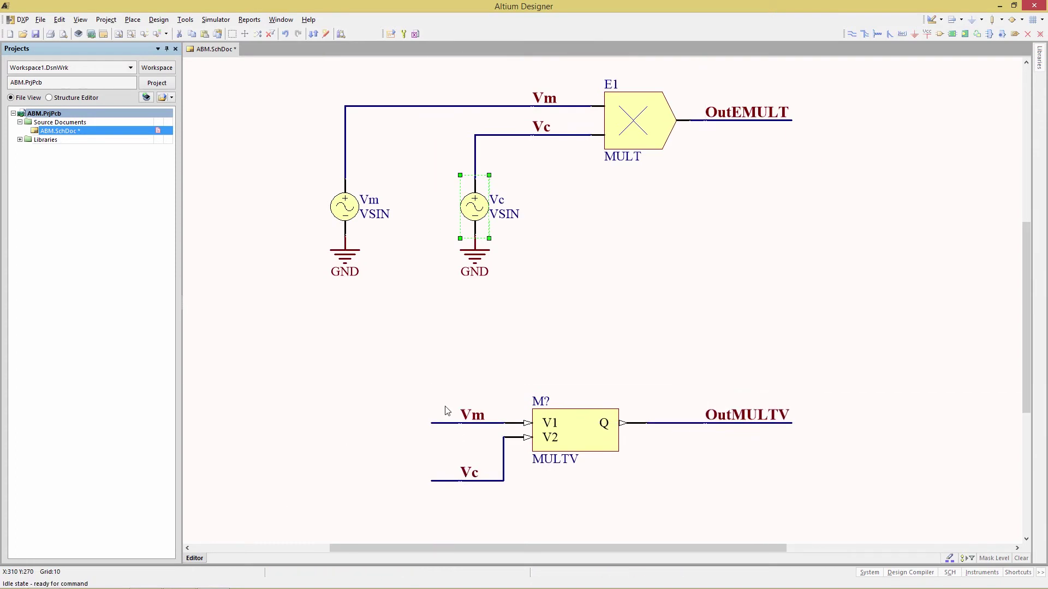
click(568, 220)
click(405, 33)
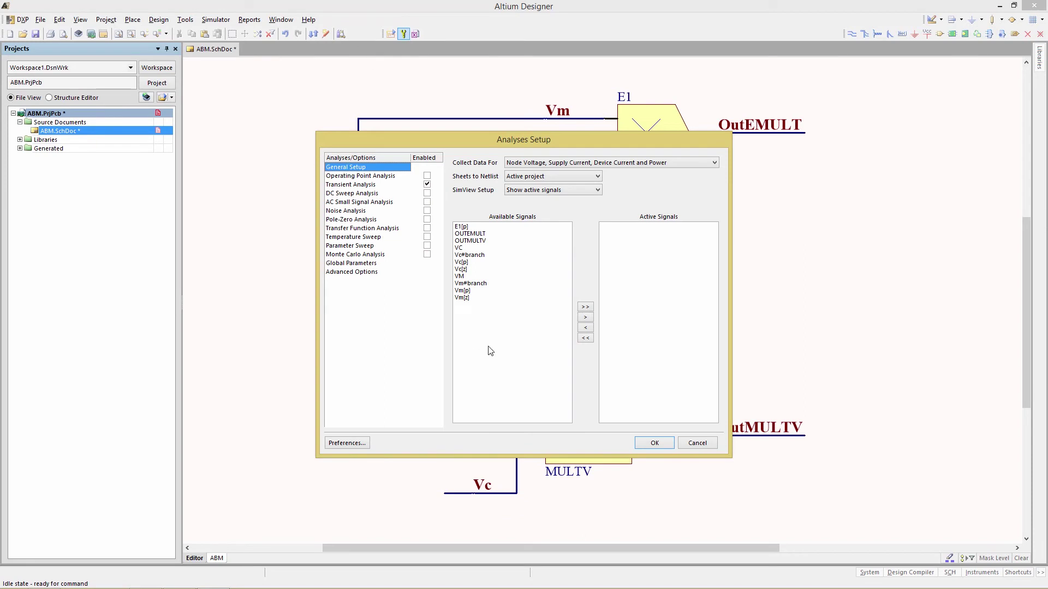
Step: Make OUTEMULT and OUTMULTV active transient signals and run the mixed-signal simulation
click(480, 233)
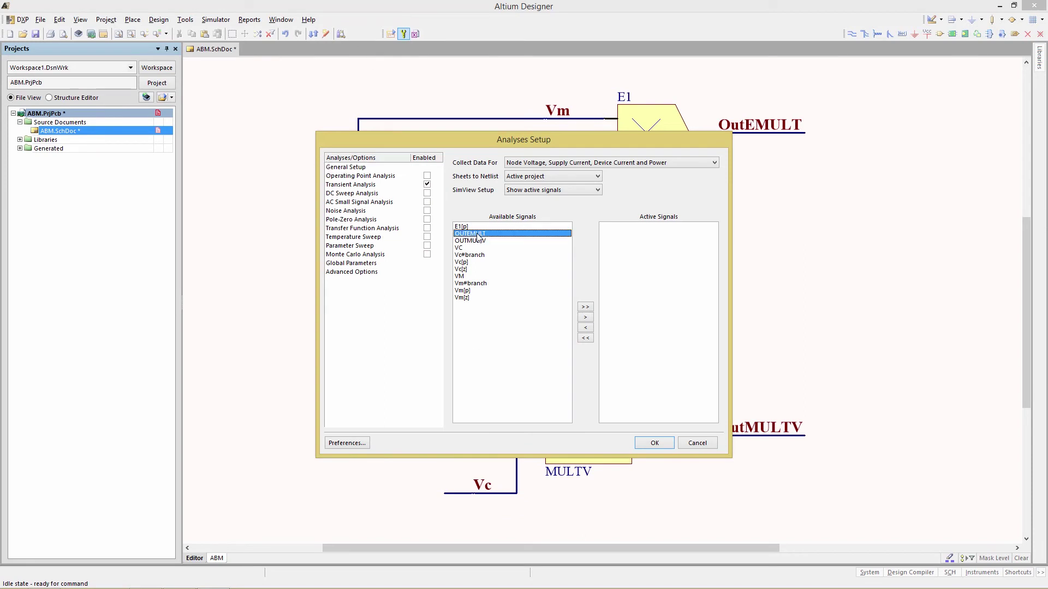
click(586, 318)
click(652, 443)
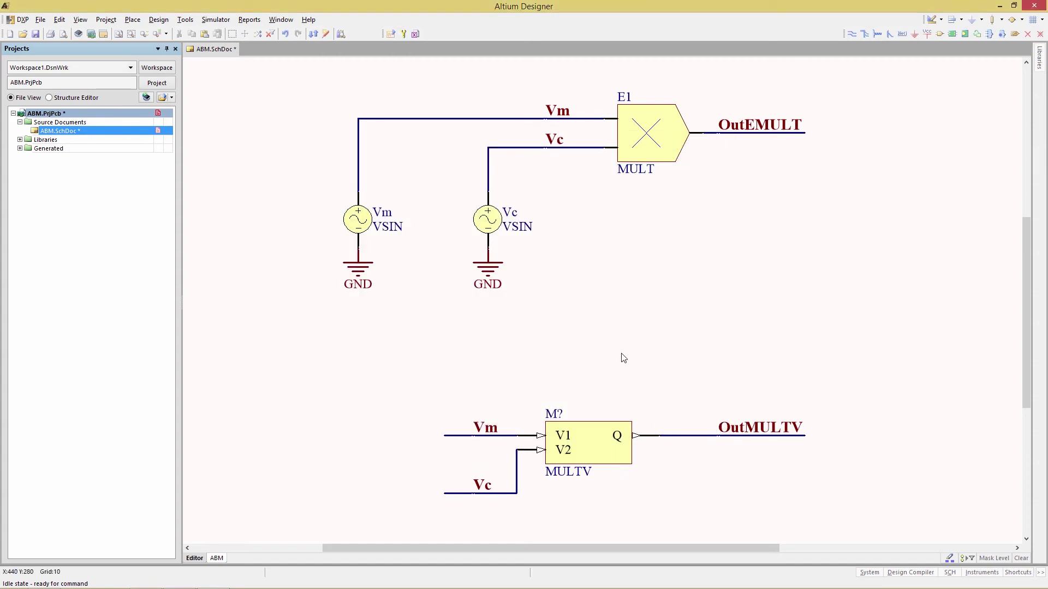
click(391, 36)
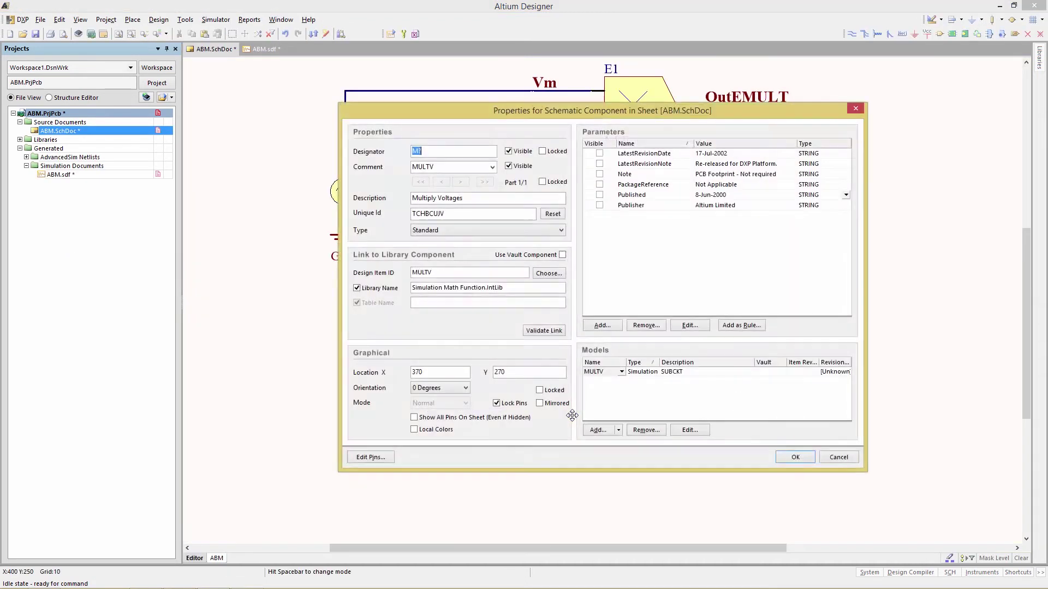
Step: View the subcircuit file in MULTV's simulation model
click(690, 431)
click(382, 370)
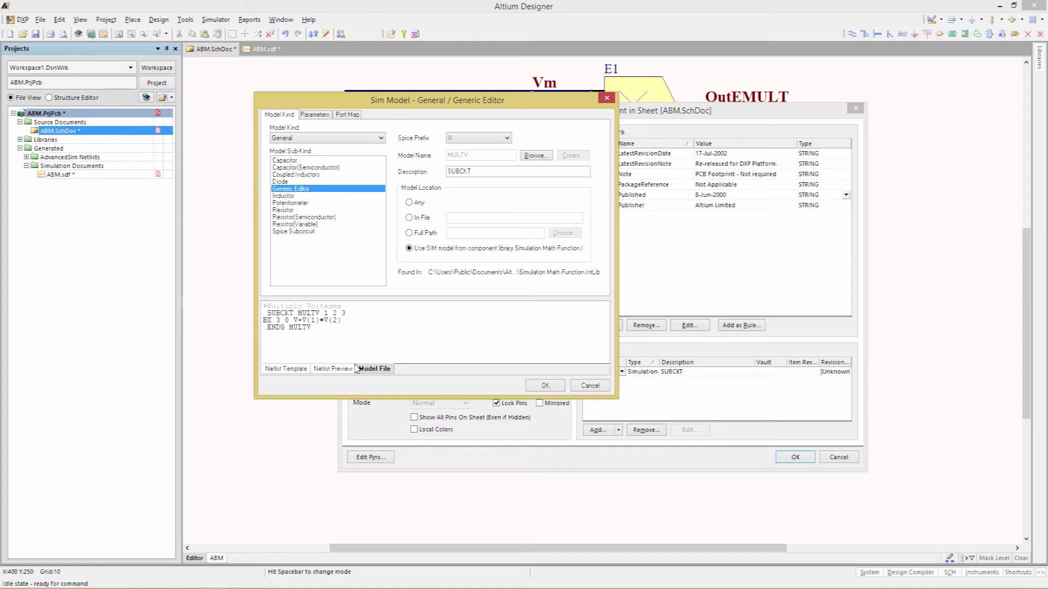
Step: Explore the ABM project folder and reveal amodulator.Ckt inside its Models folder
right_click(50, 114)
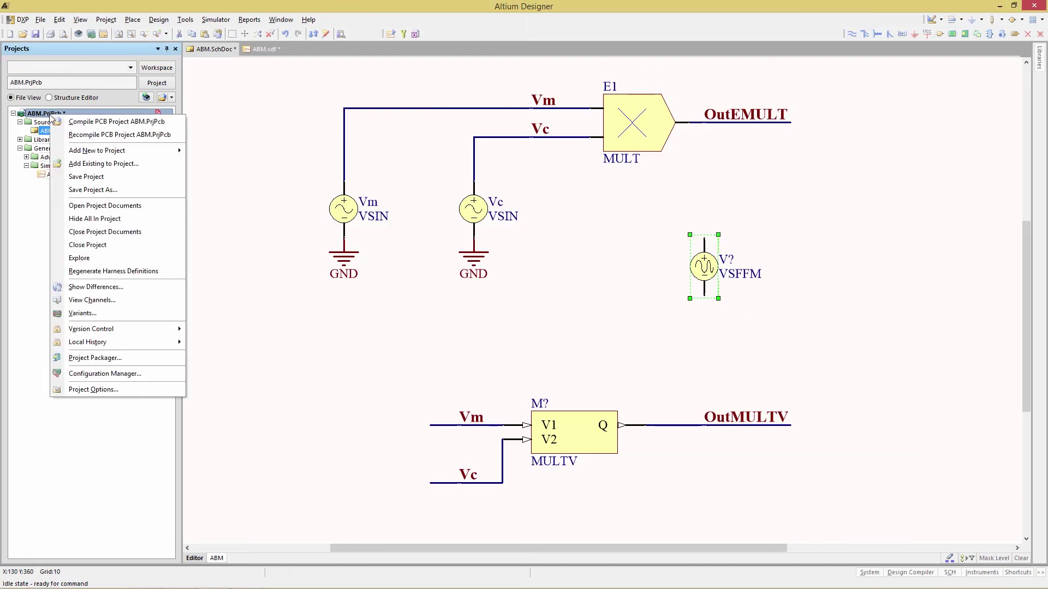
click(96, 261)
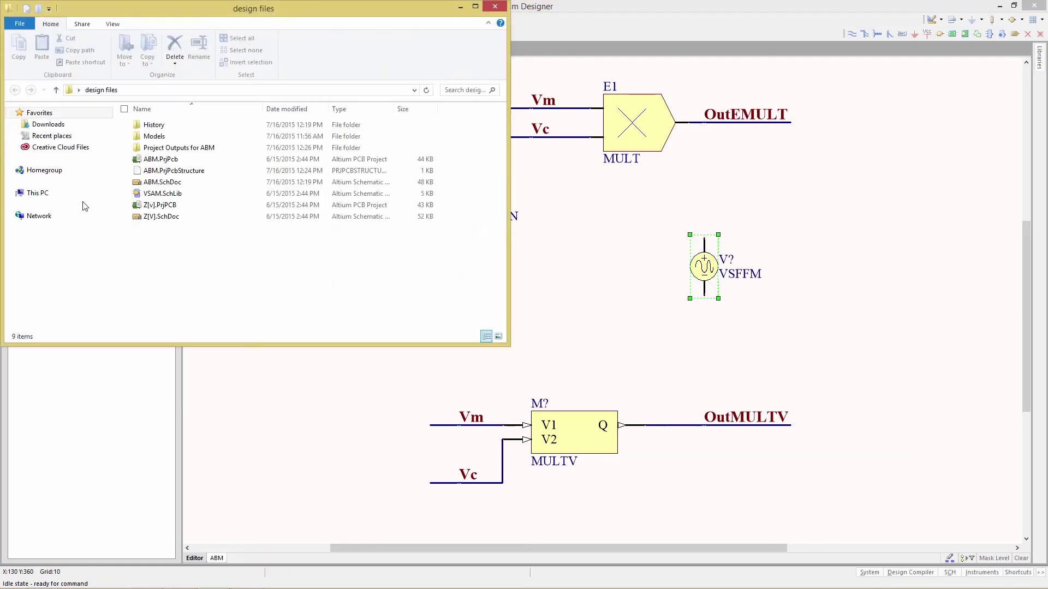
mouse_move(154, 17)
mouse_down()
mouse_move(224, 72)
mouse_move(229, 93)
mouse_up()
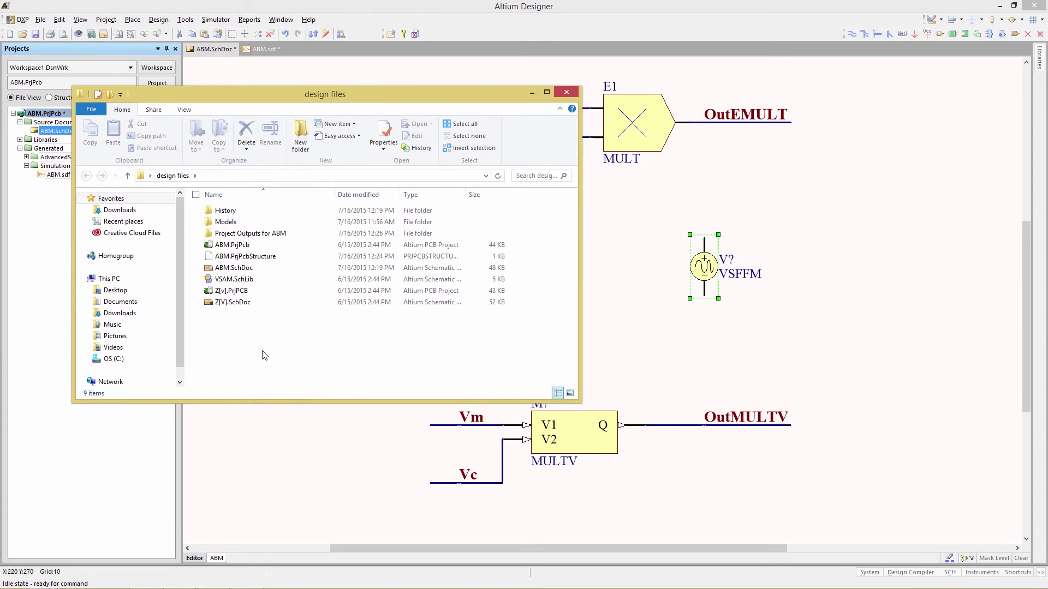
click(229, 224)
double_click(228, 223)
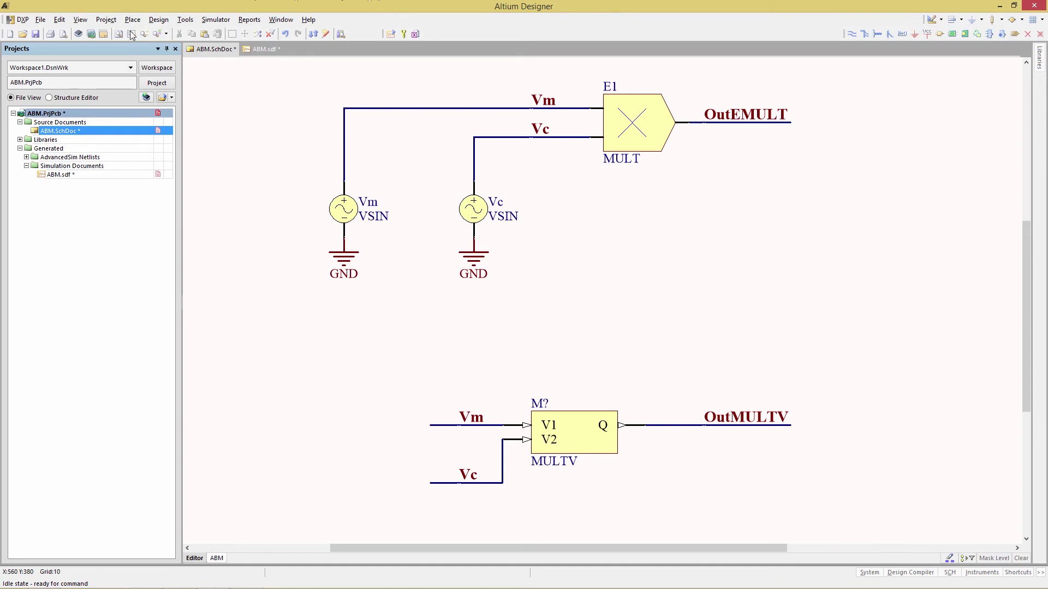
Step: Open VSAM.SchLib from Desktop > design files and select its VSFAM component
click(40, 19)
click(51, 45)
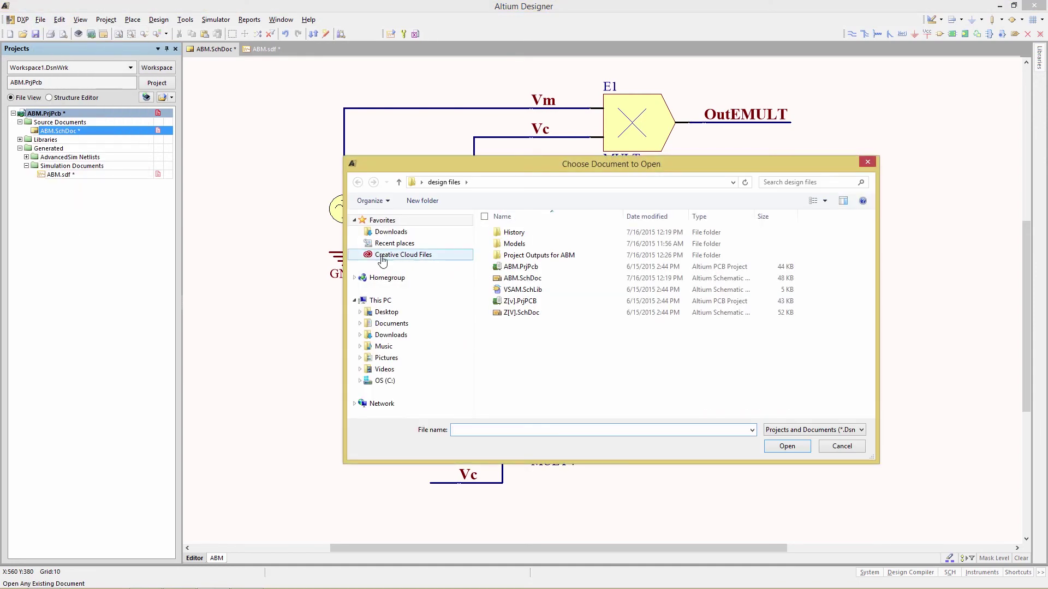
click(383, 311)
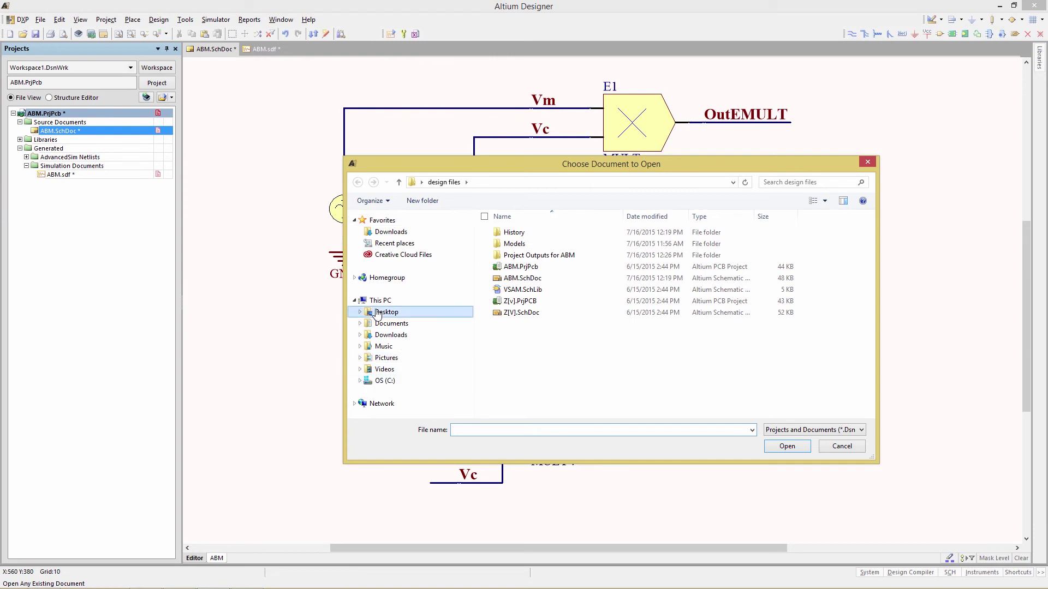
double_click(507, 255)
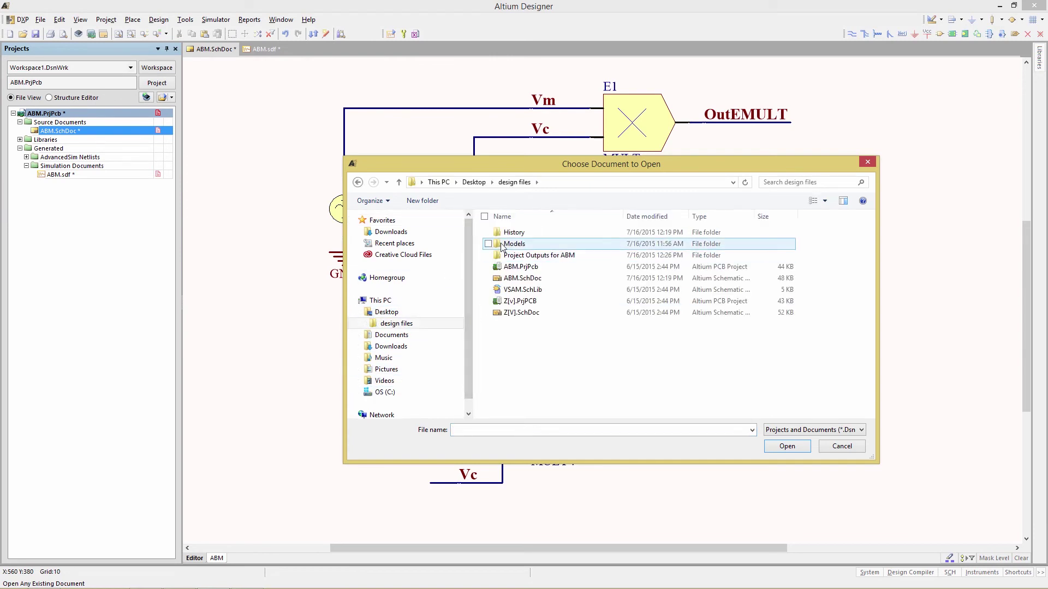
double_click(510, 291)
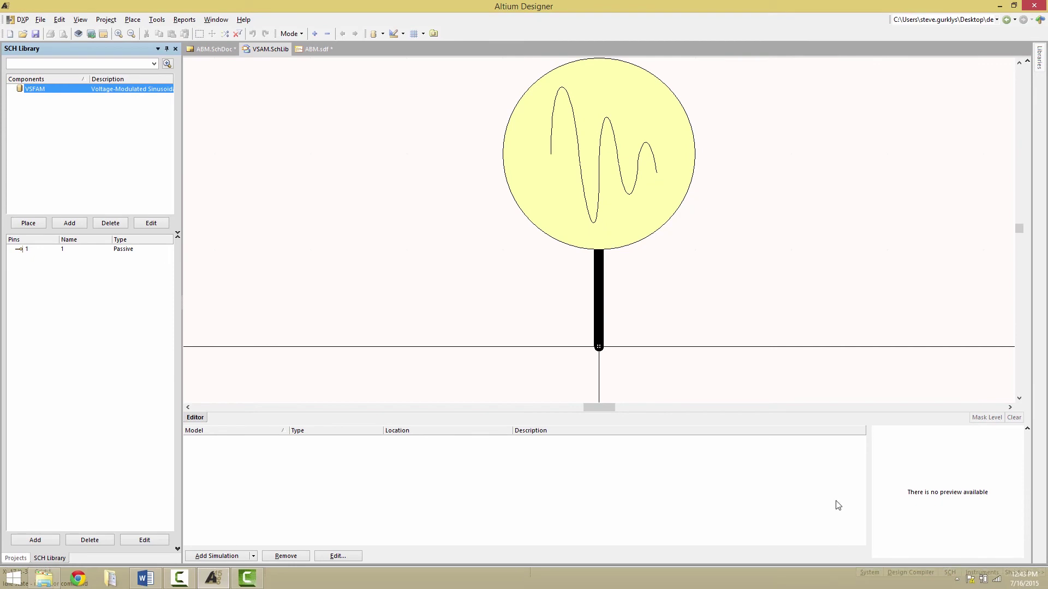
click(951, 572)
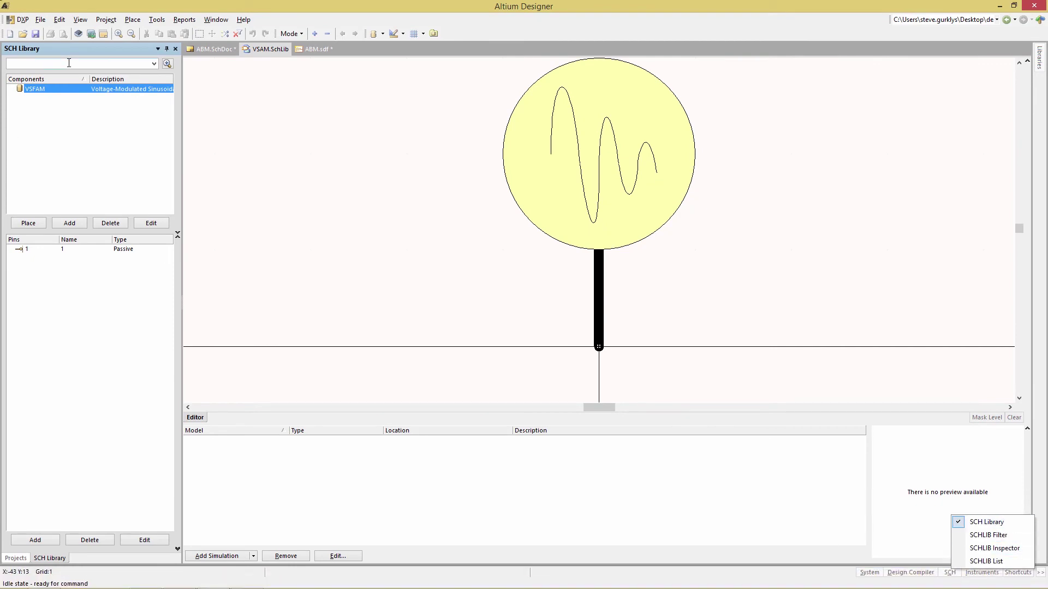
click(36, 90)
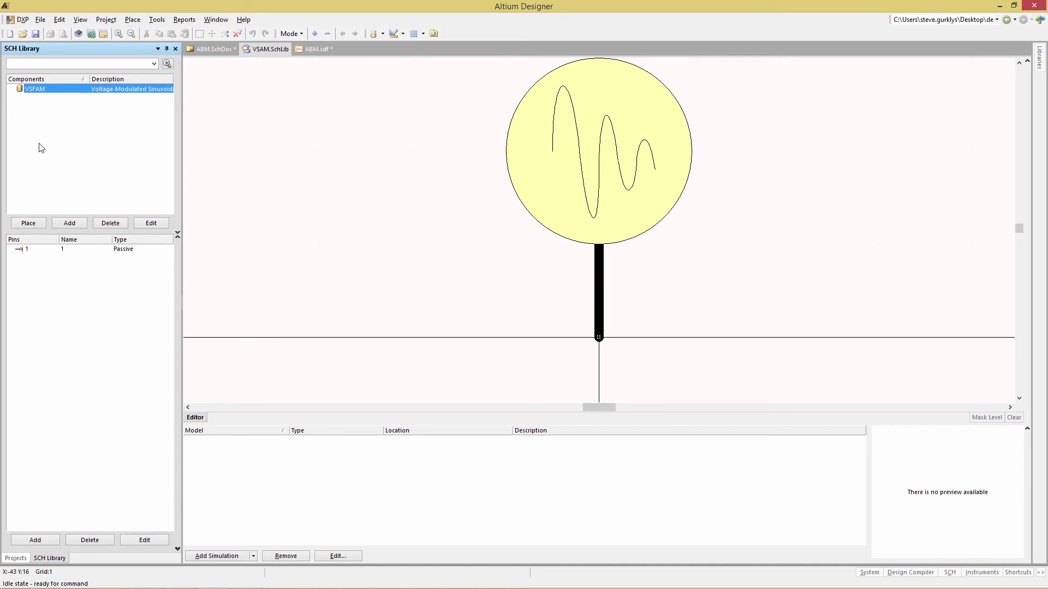
scroll(230, 360, down, 5)
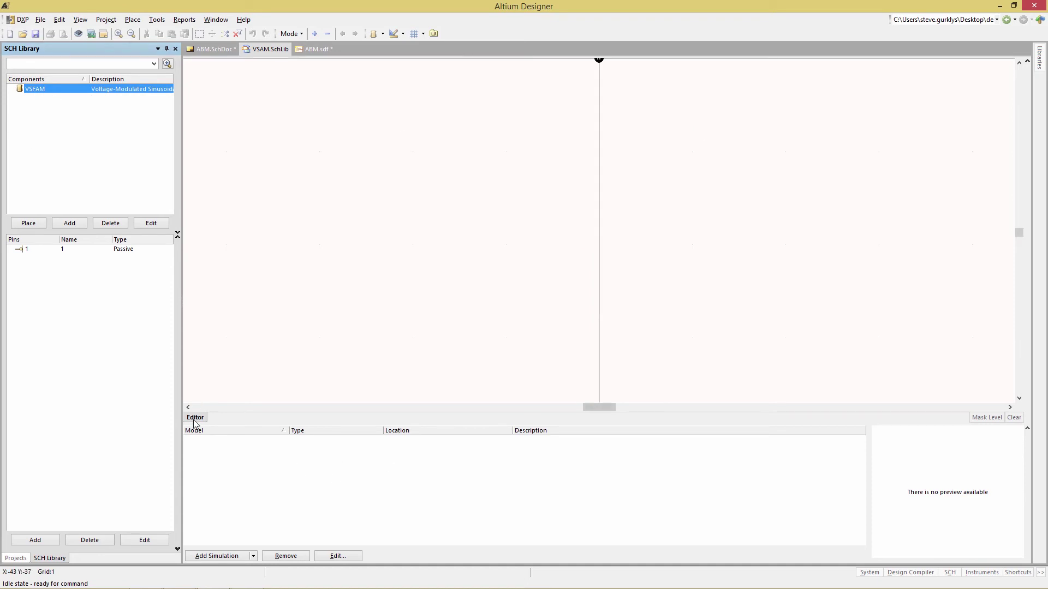
Step: Add a simulation model to VSFAM using the AMODULATOR subcircuit from amodulator.Ckt
click(255, 556)
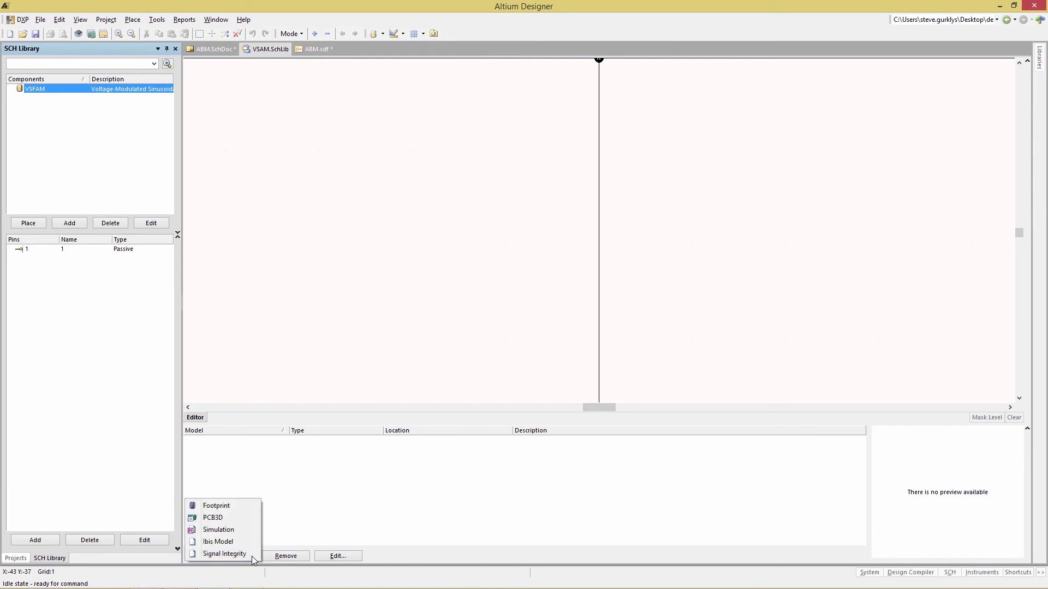
click(218, 530)
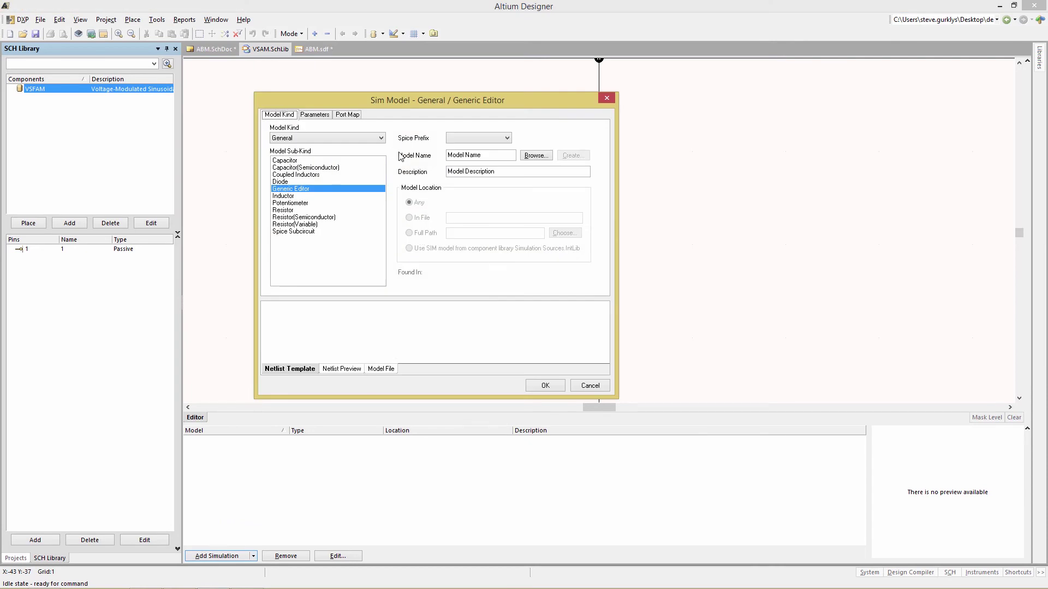
click(535, 156)
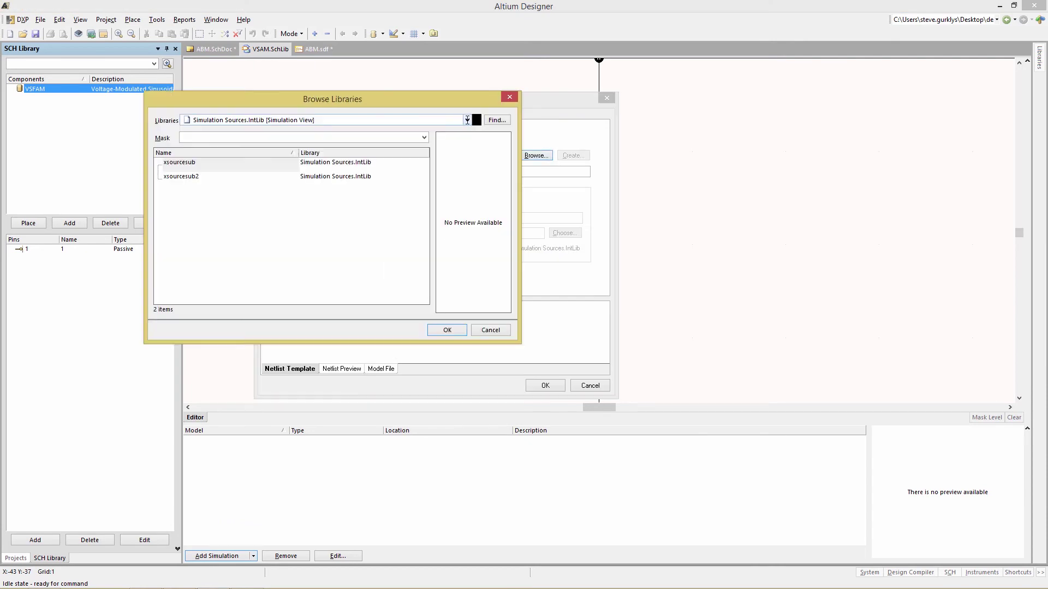
click(467, 120)
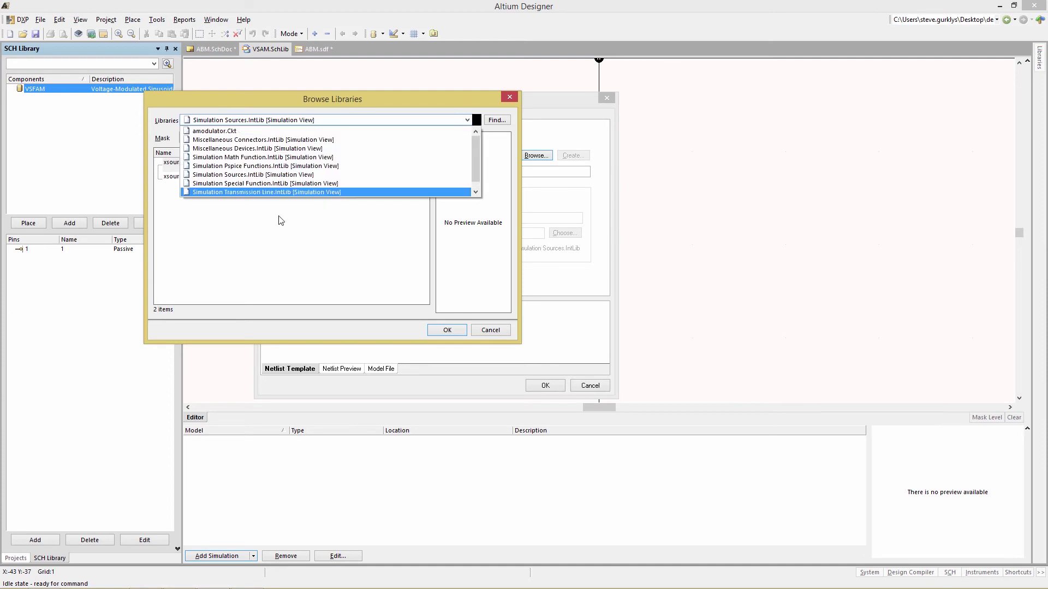
click(219, 131)
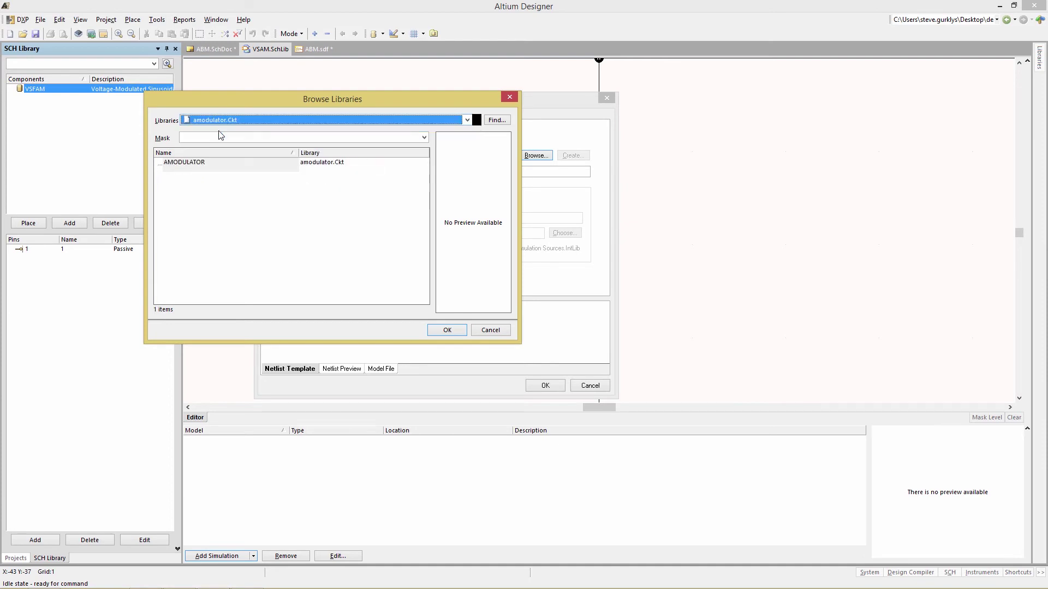
click(447, 330)
Step: Expose the CARRIER_ and MODULATED_ parameters as component parameters, check the port map, and confirm
click(316, 115)
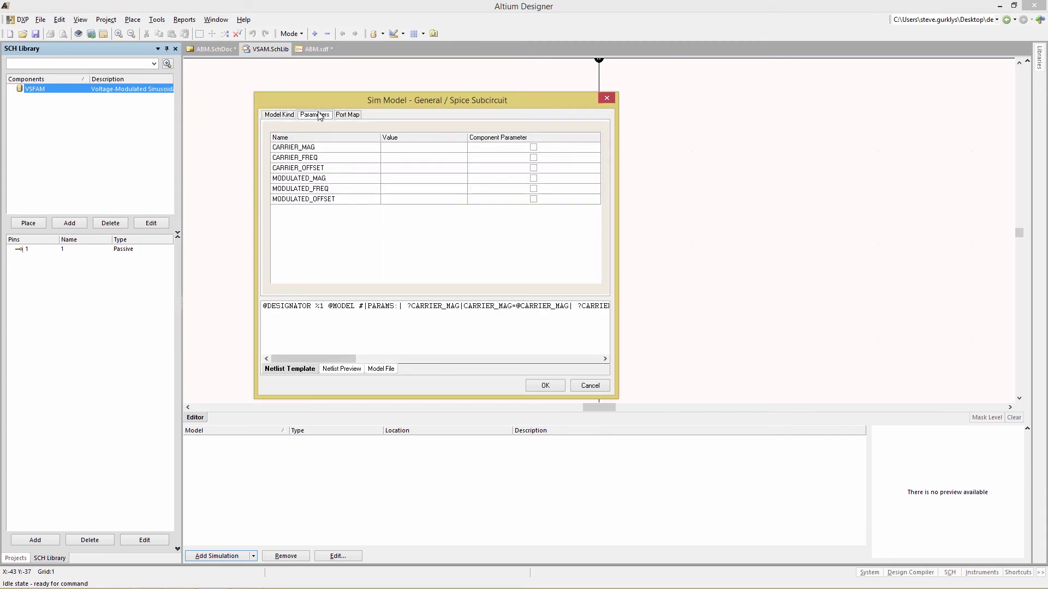
click(532, 147)
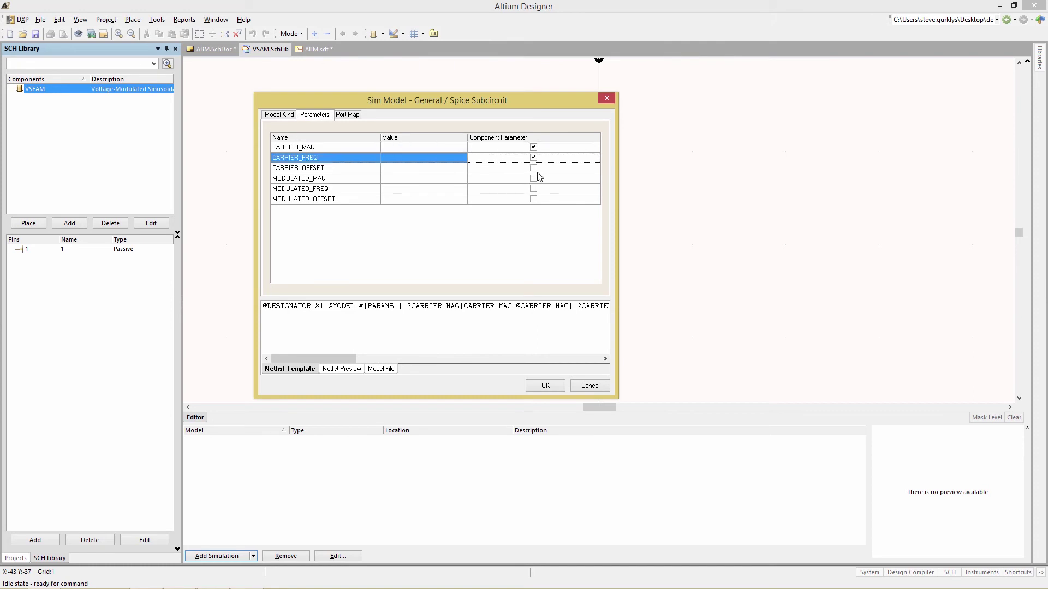
click(533, 168)
click(533, 189)
click(536, 200)
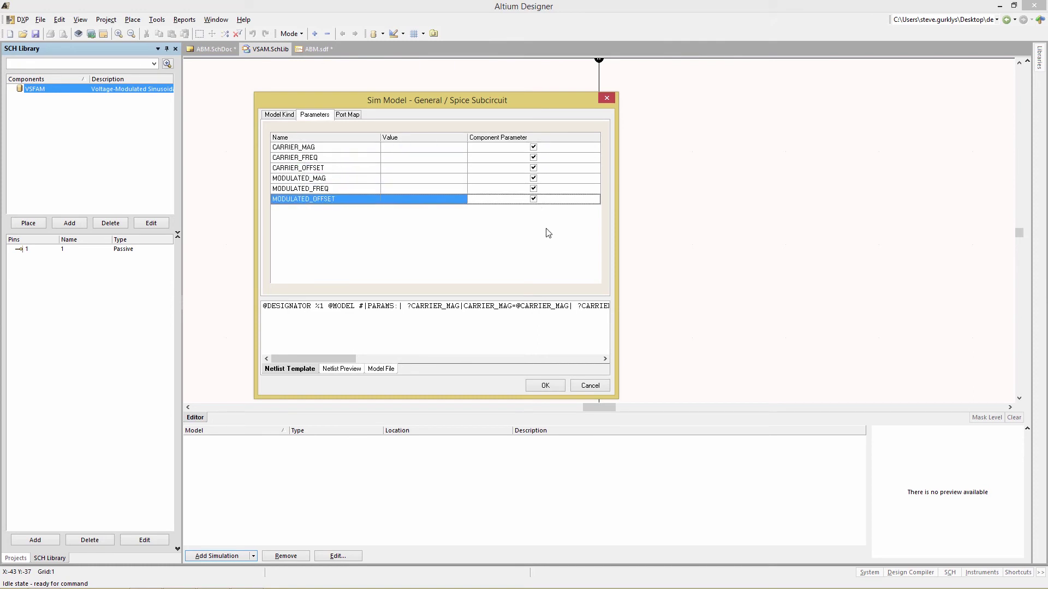
click(348, 115)
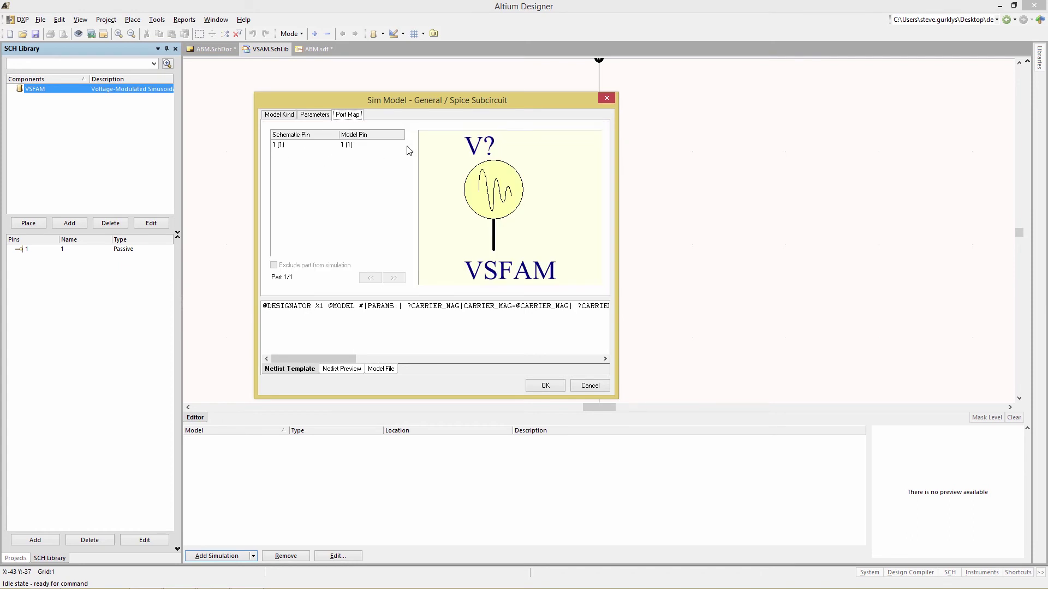
key(Return)
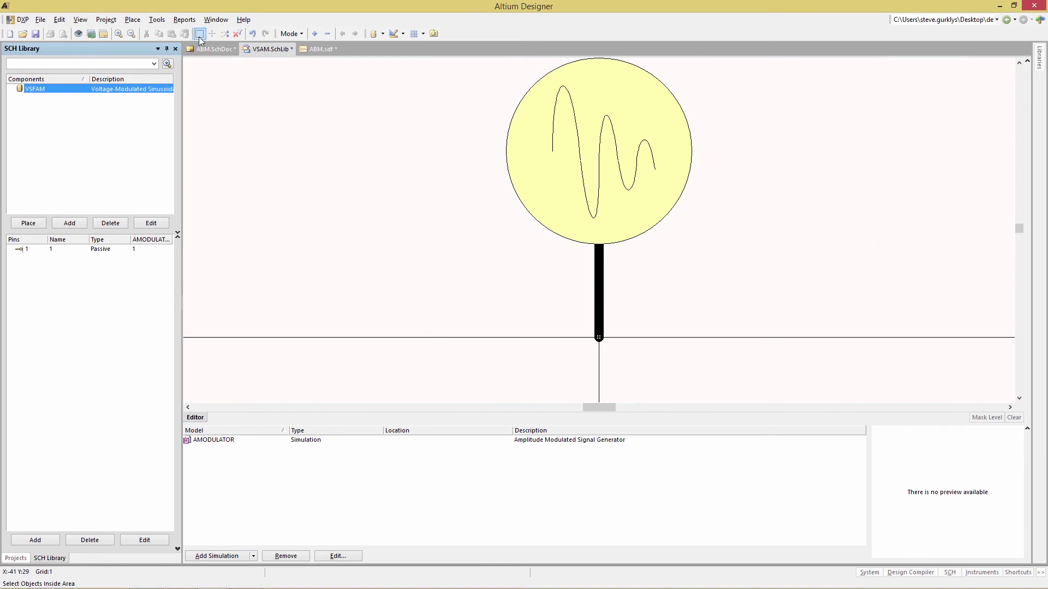
Step: Uncheck Visible for every CARRIER_ and MODULATED_ parameter in VSFAM's component properties
click(156, 19)
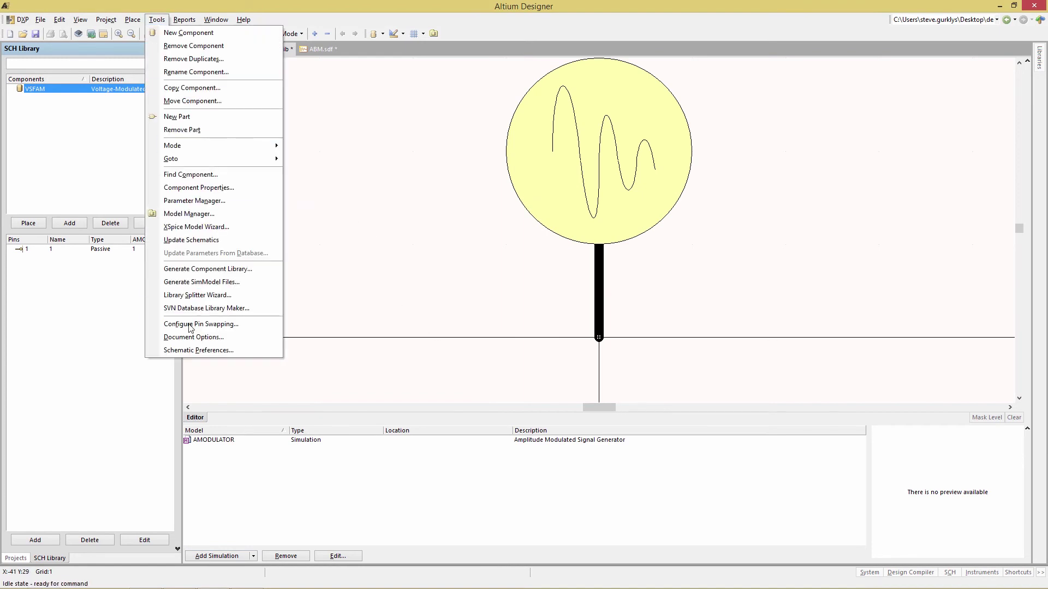
click(195, 188)
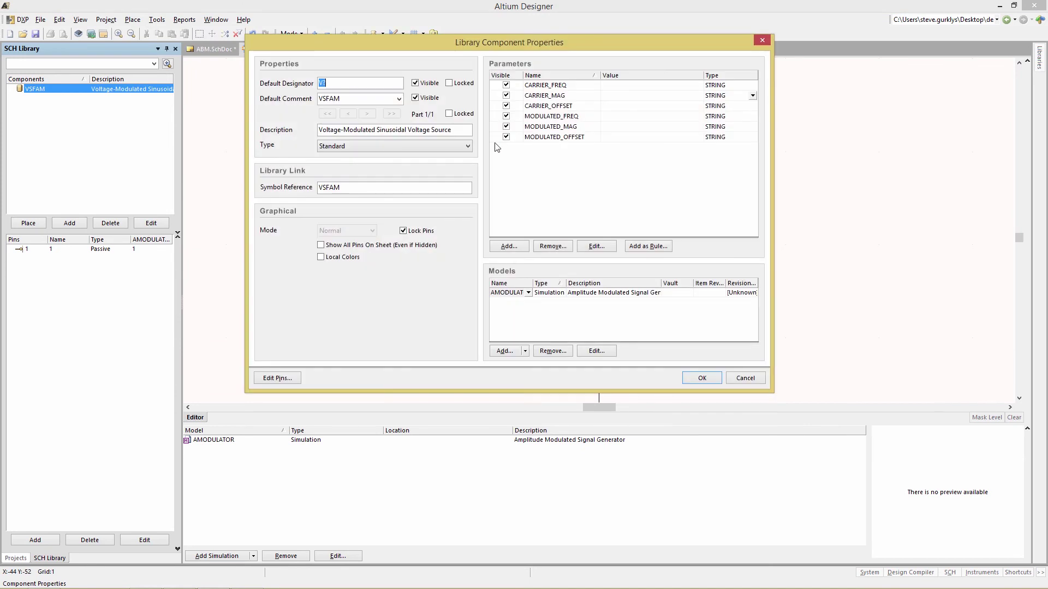
click(507, 136)
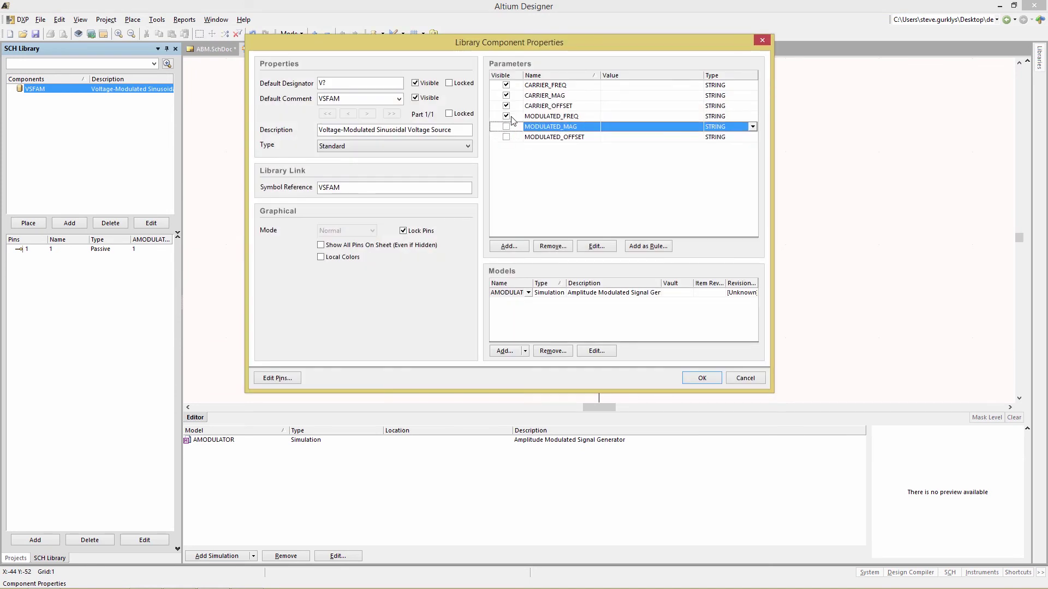
click(506, 115)
click(506, 95)
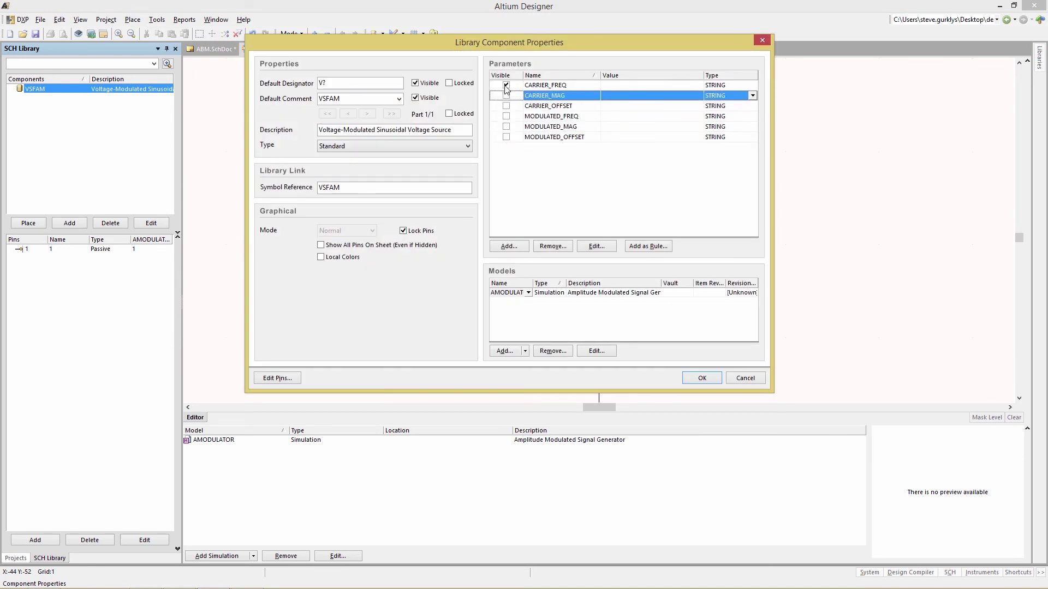
click(506, 86)
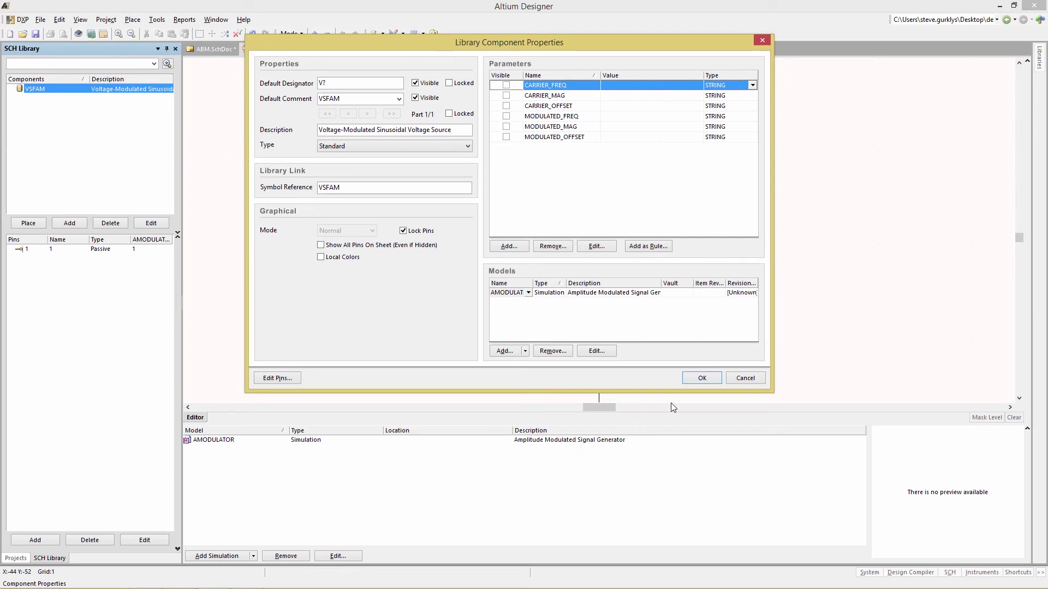
click(702, 378)
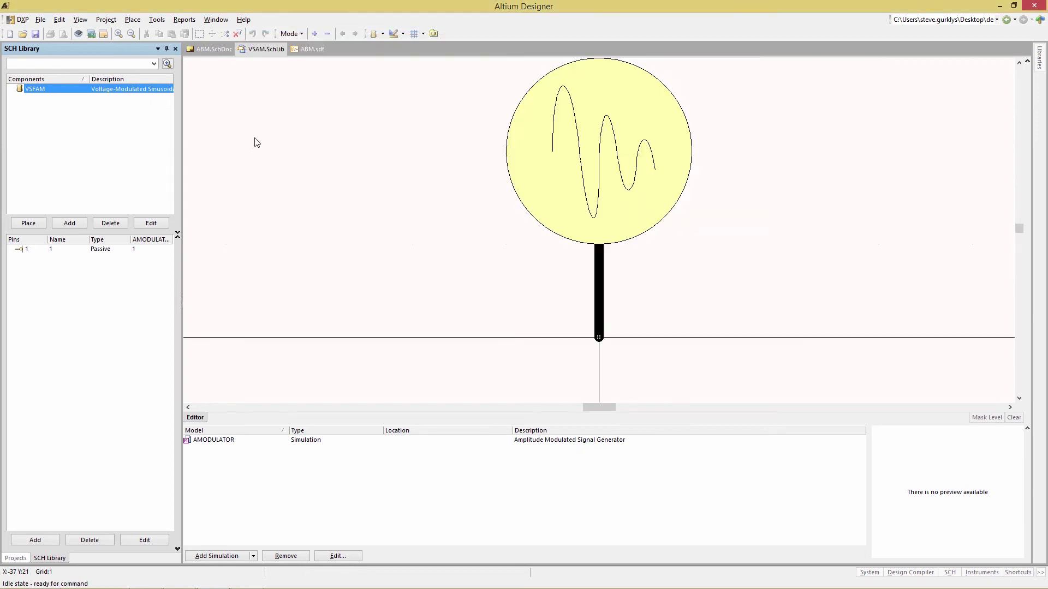
Step: Place one VSFAM source on the ABM sheet and set its designator to VSFAM
click(29, 224)
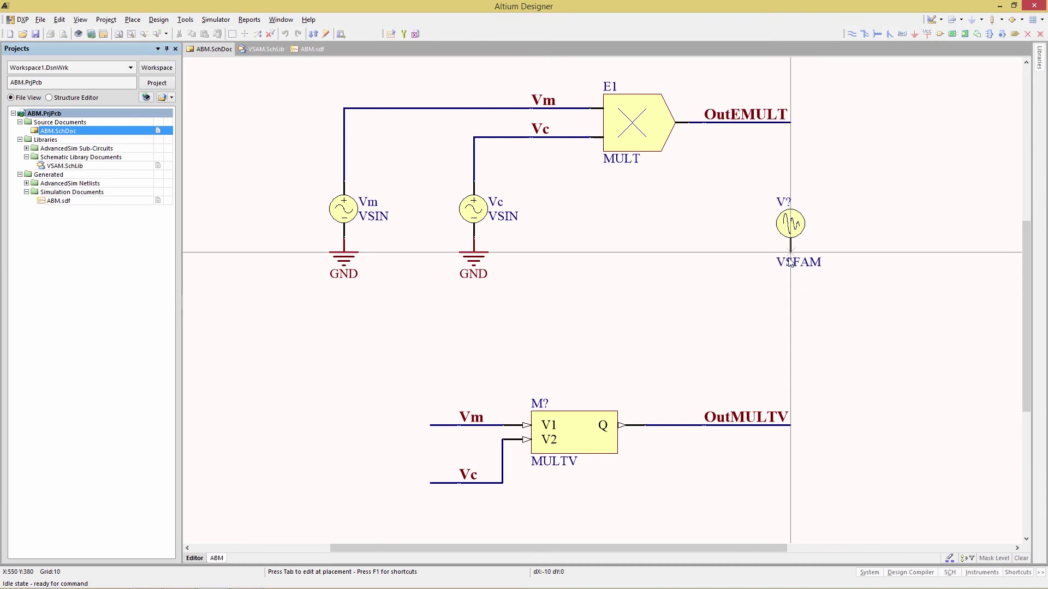
click(790, 270)
right_click(655, 274)
double_click(784, 216)
text(VSFA)
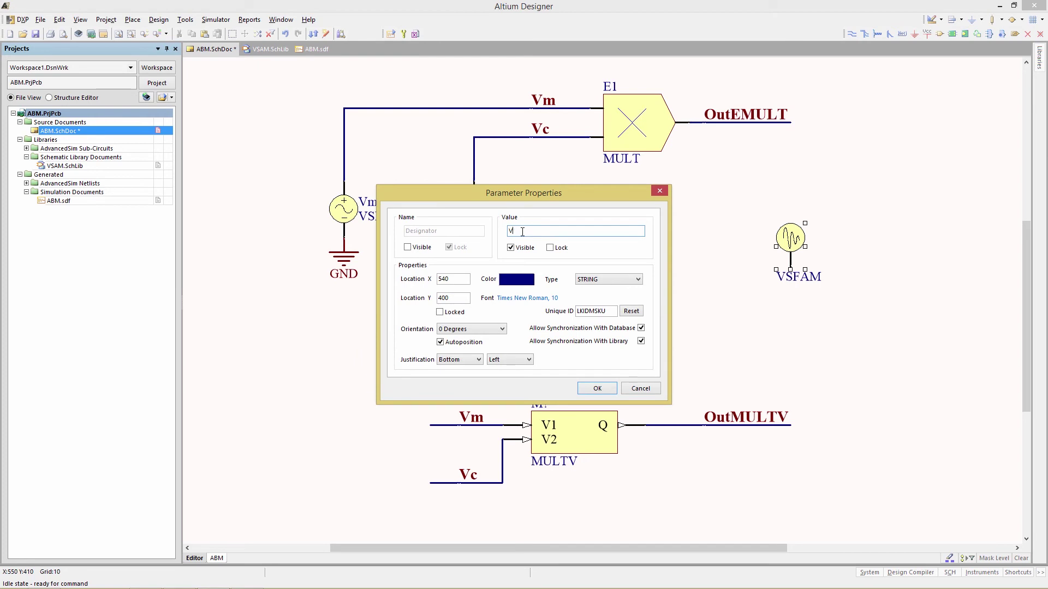
text(M)
key(Return)
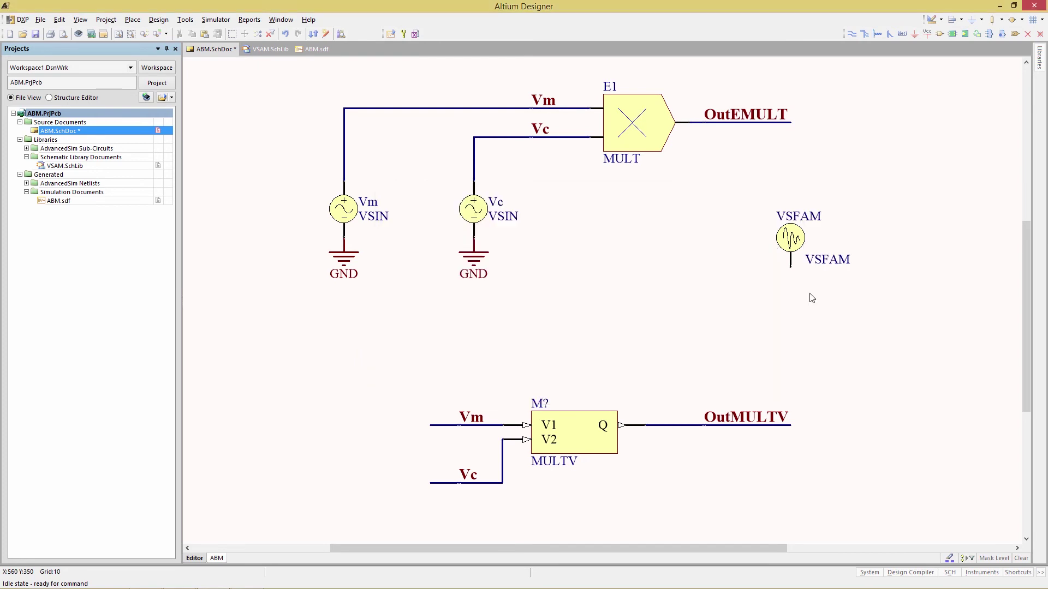
Step: Draw a wire from the VSFAM pin out to the right of the source
right_click(811, 298)
click(819, 301)
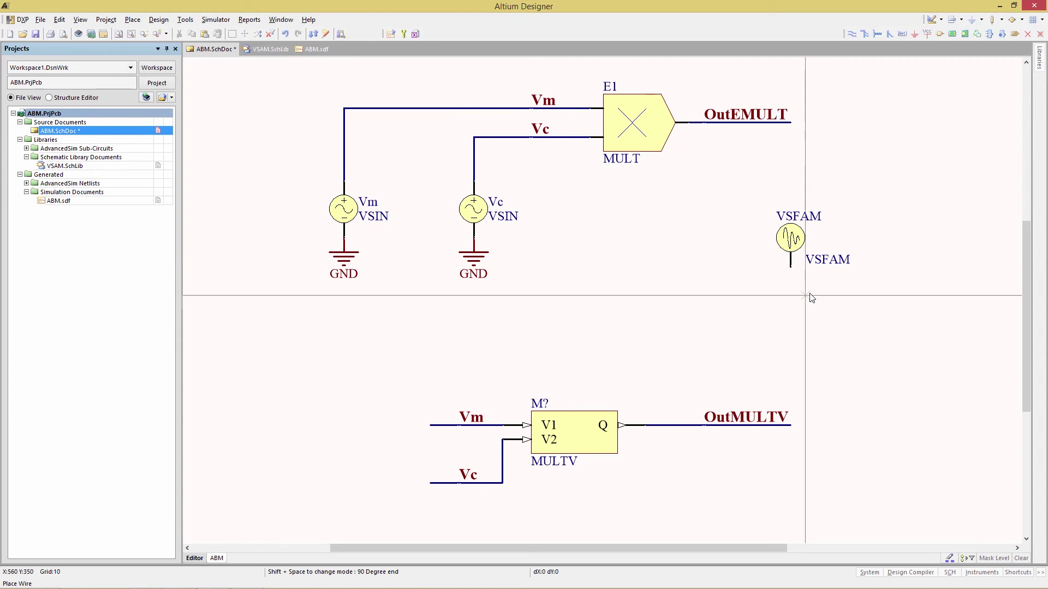
click(795, 275)
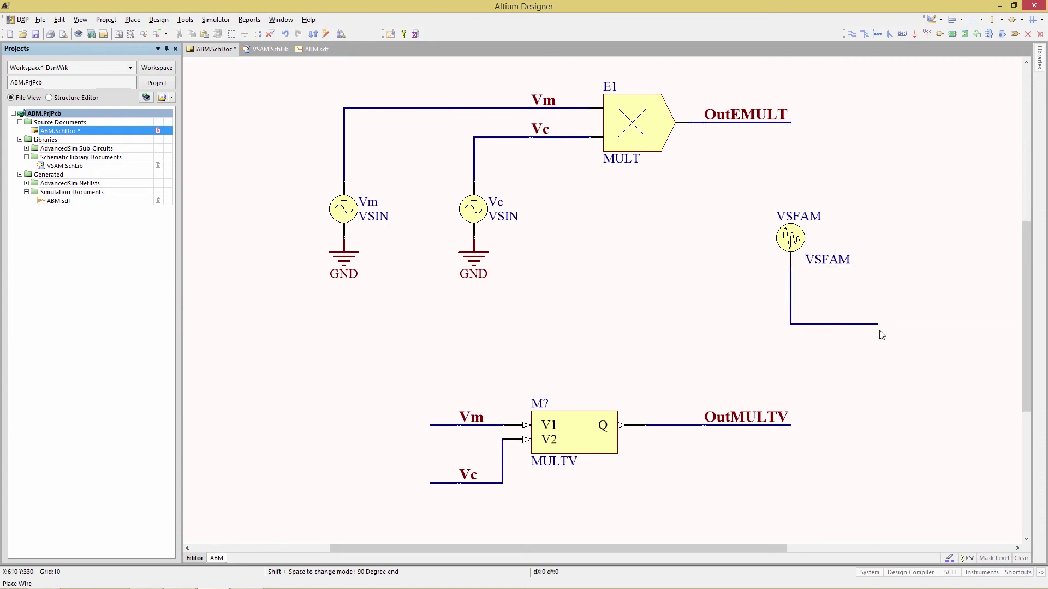
click(877, 324)
right_click(875, 326)
right_click(875, 328)
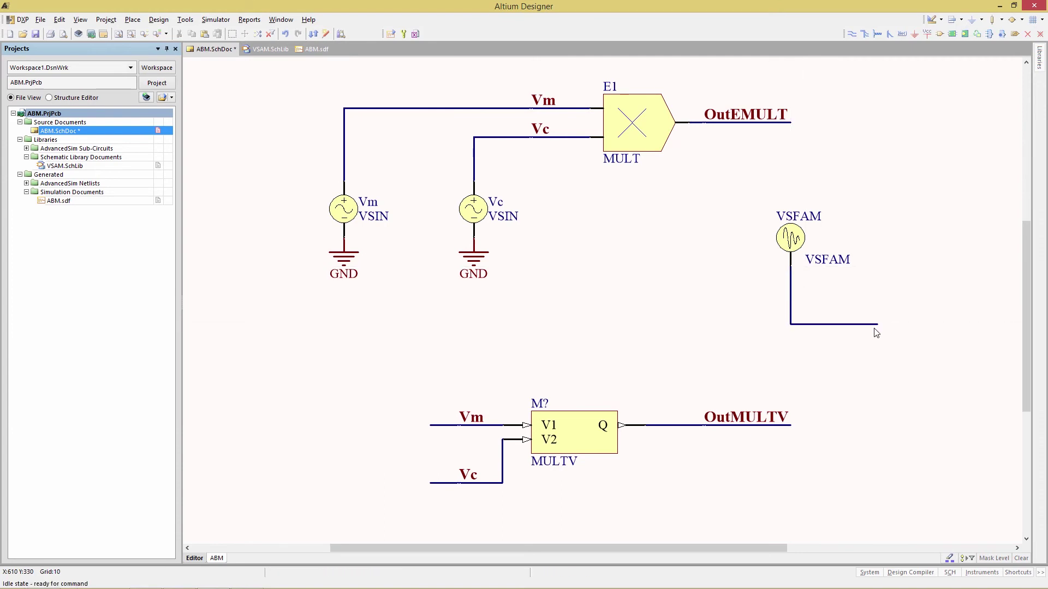
Step: Label the new wire with an OutVSFAM net label
right_click(874, 328)
key(n)
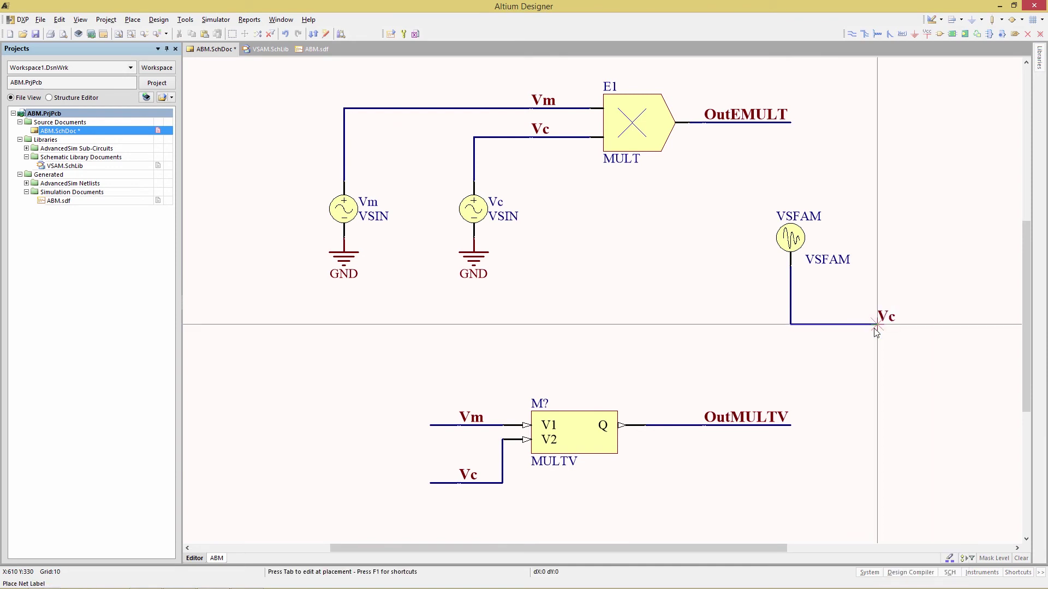
click(802, 329)
right_click(796, 334)
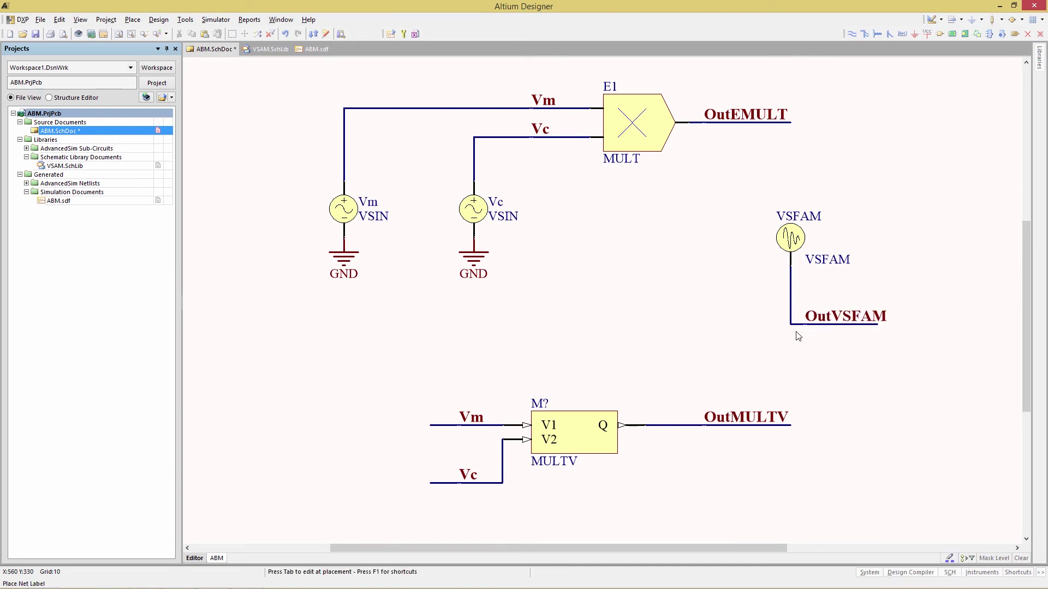
Step: Add OUTVSFAM to the active signals in Analyses Setup and rerun the transient analysis
click(404, 34)
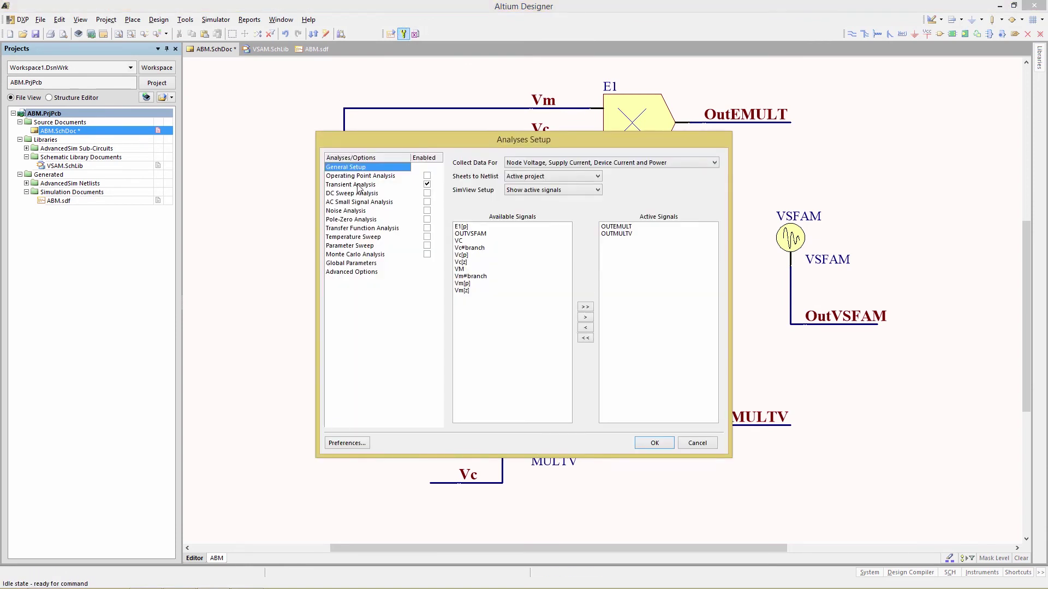
click(474, 234)
key(Return)
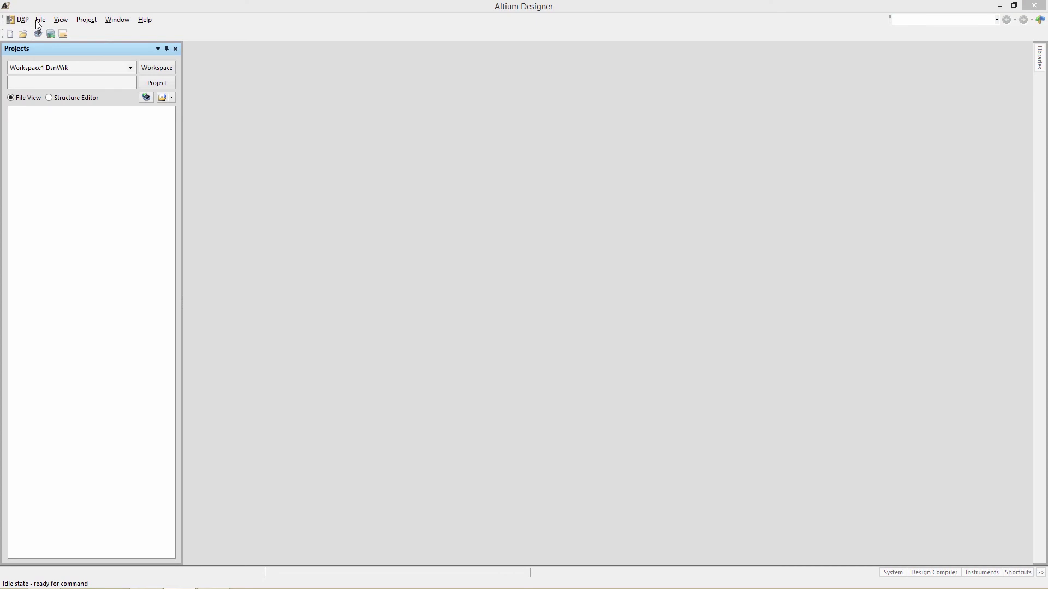
Step: Open Z[v].PrjPCB from the design files folder, then its Z[V].SchDoc schematic
click(38, 19)
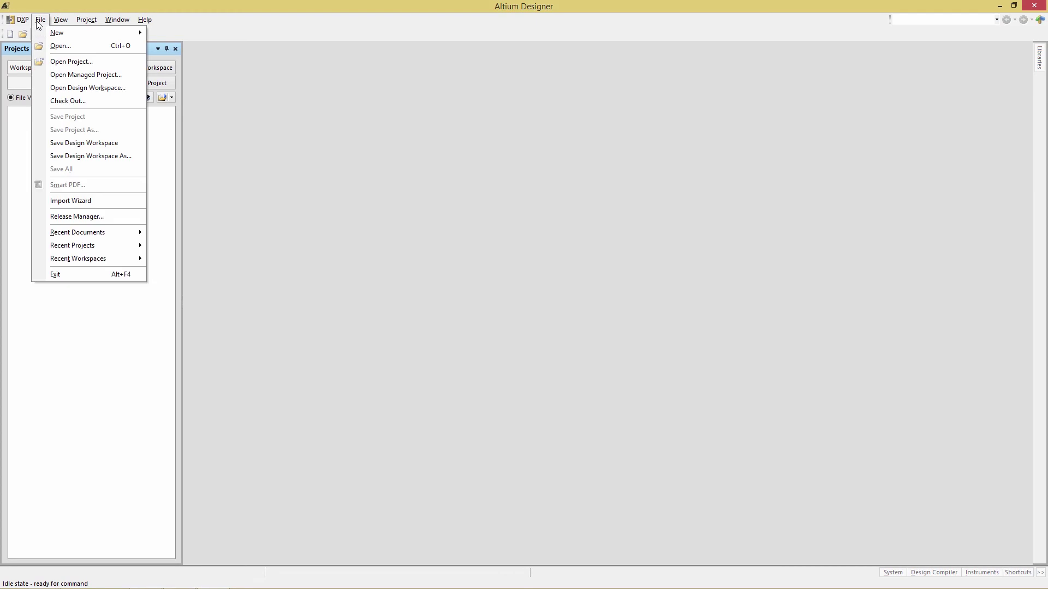
click(55, 45)
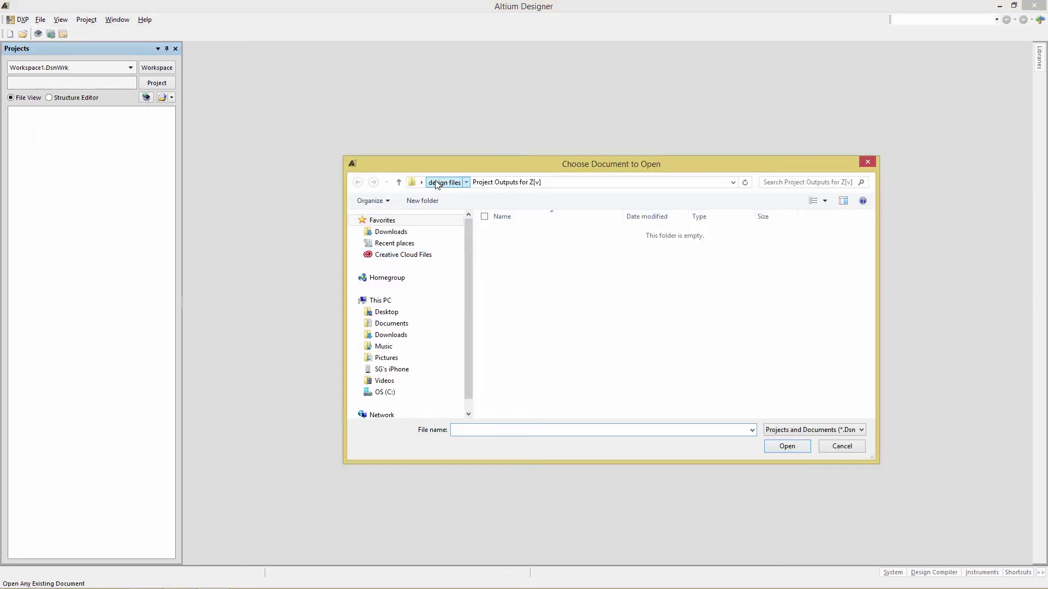
click(438, 184)
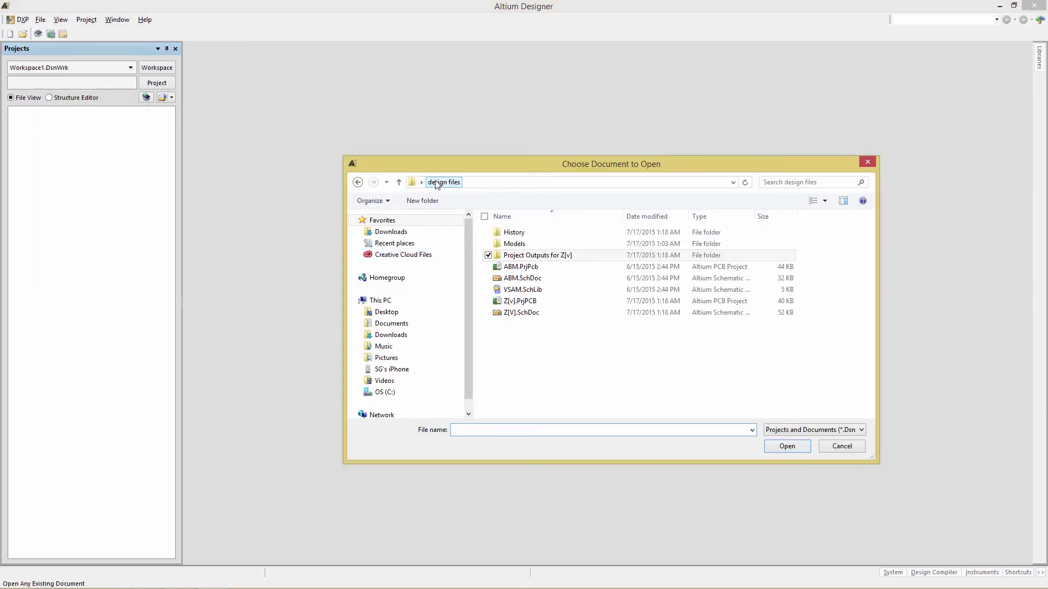
double_click(519, 301)
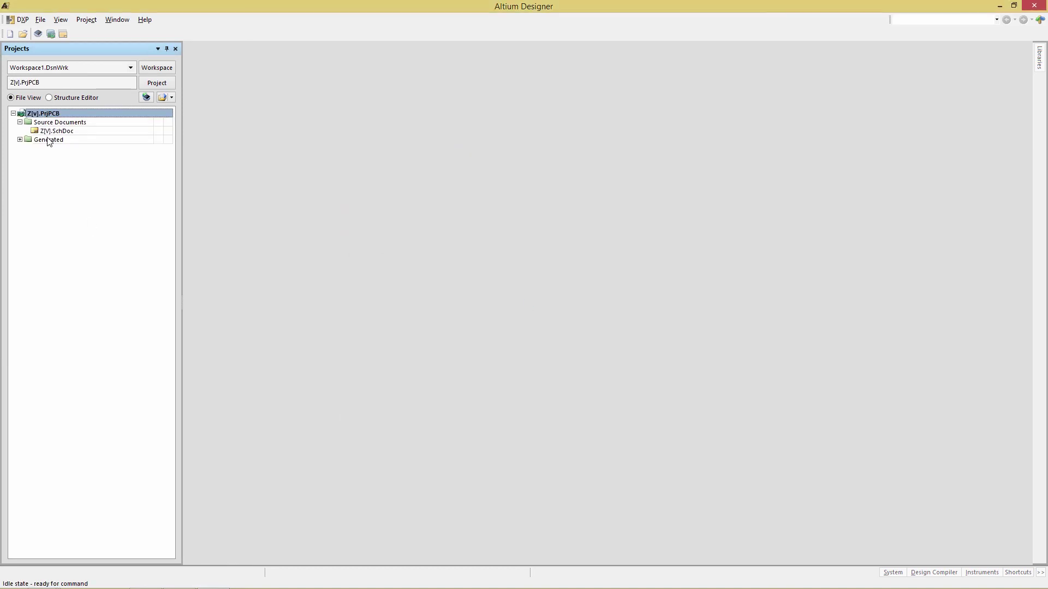
double_click(48, 133)
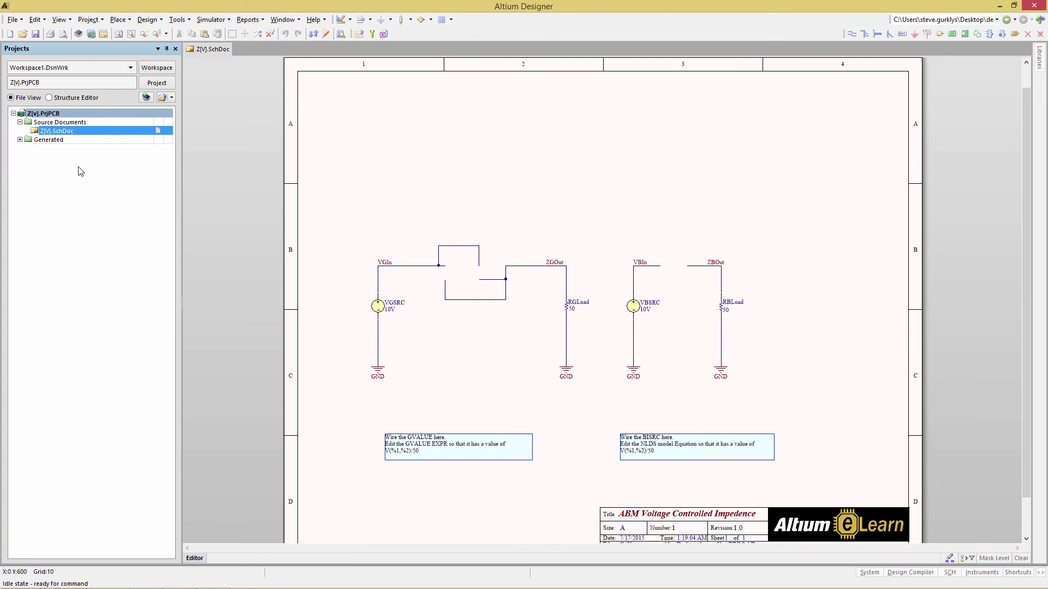
scroll(312, 316, up, 2)
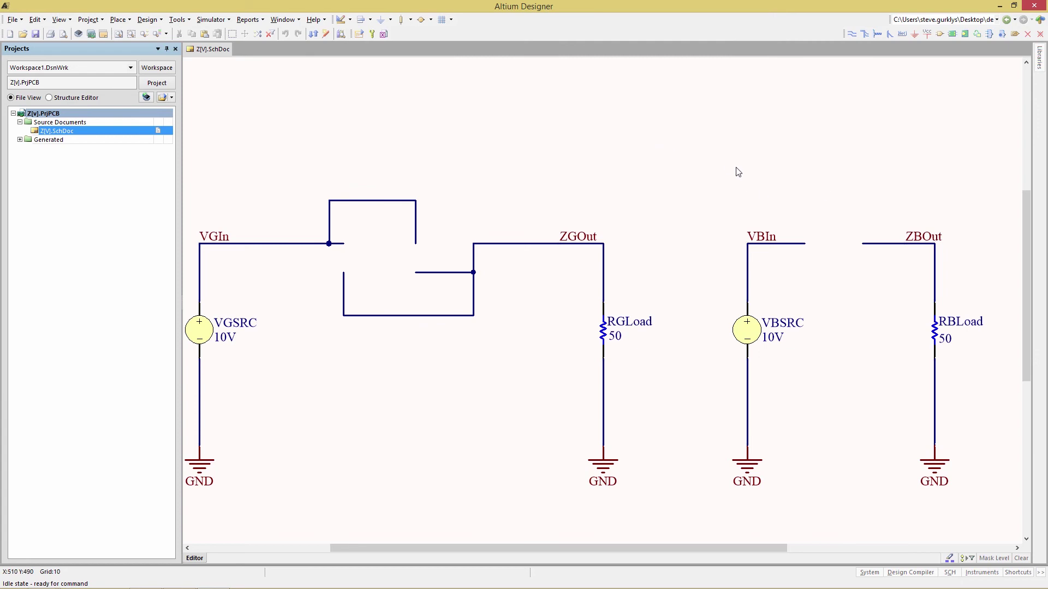
Step: Place GVALUE from Simulation Pspice Functions.IntLib in the gap between VGIn and ZGOut
click(1041, 61)
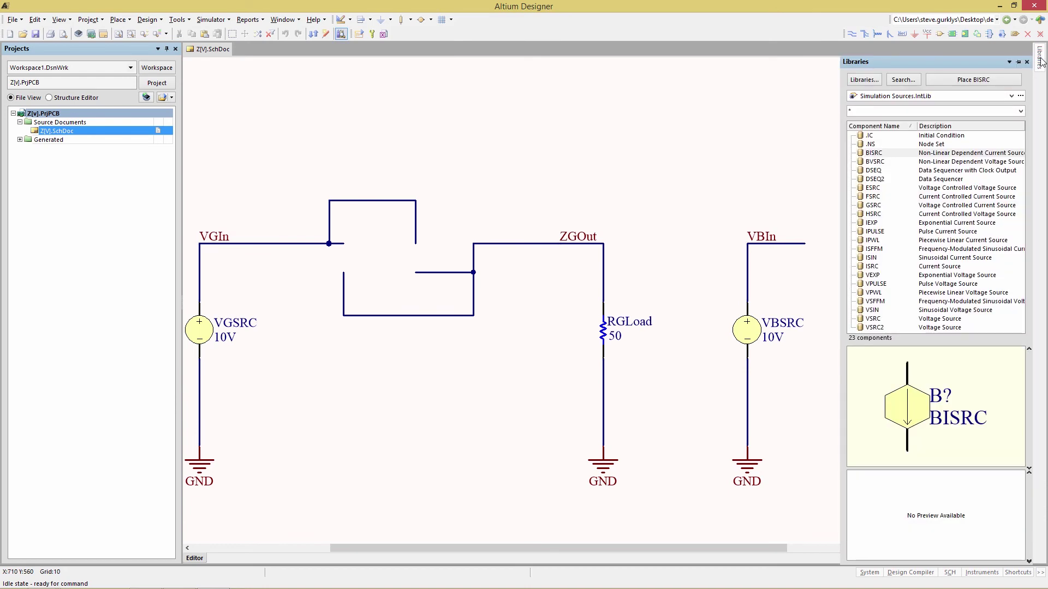
click(1011, 96)
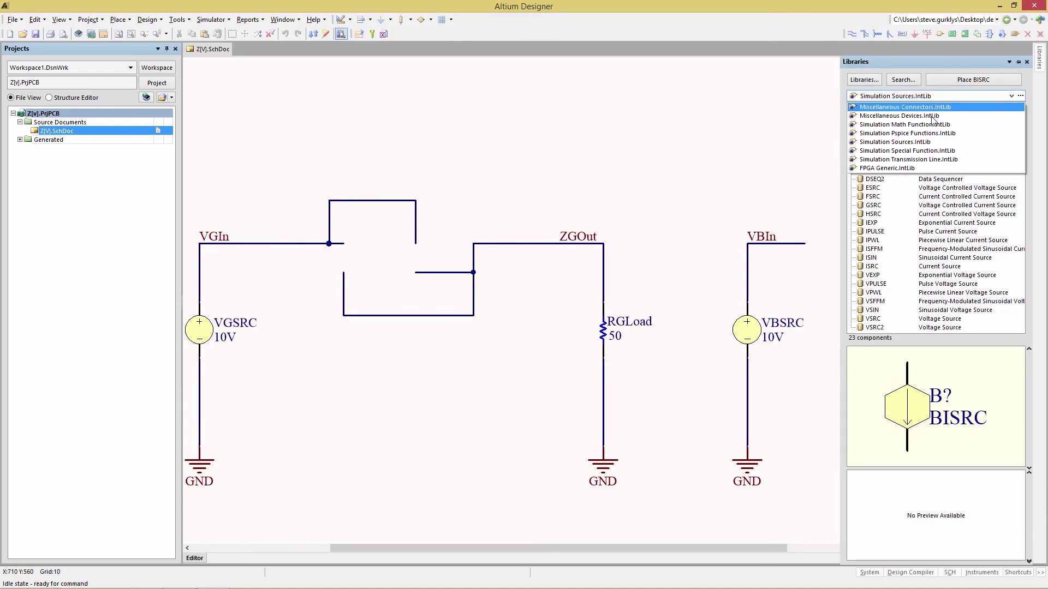
click(925, 134)
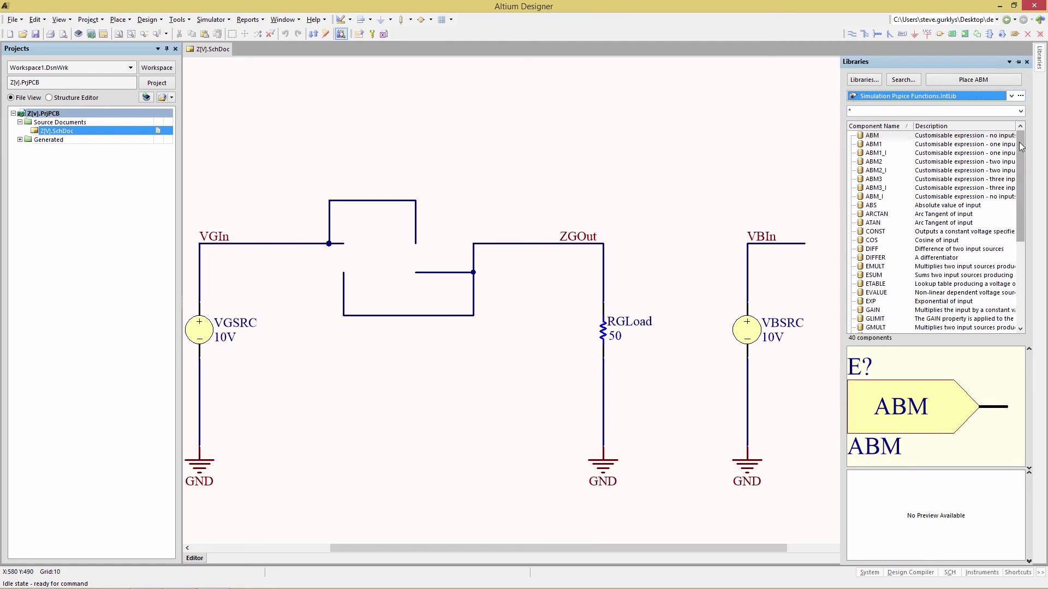
drag(1022, 149, 1024, 200)
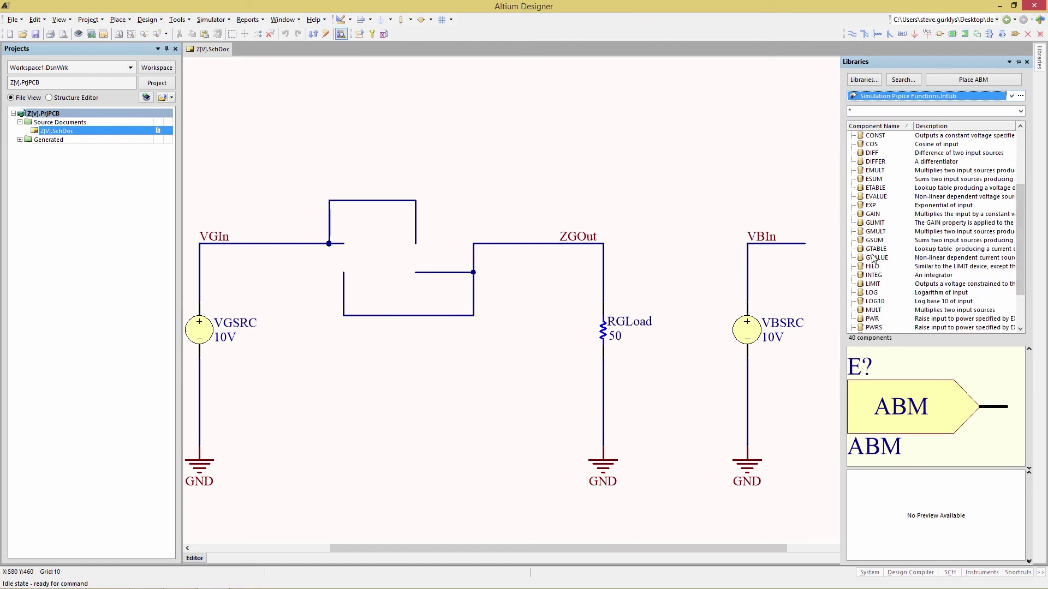
click(875, 260)
drag(862, 261, 380, 193)
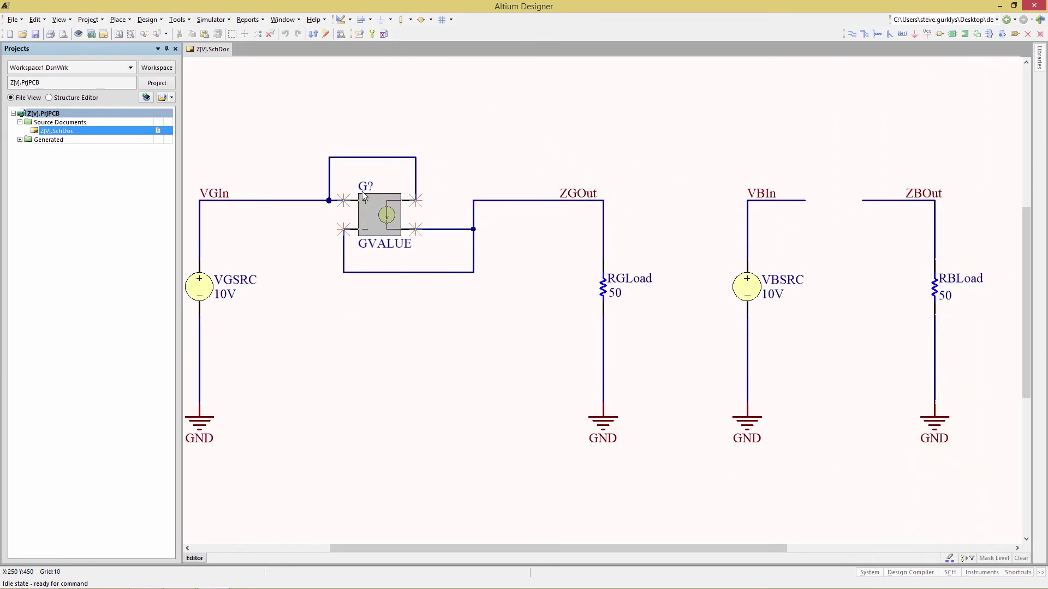
drag(380, 192, 363, 194)
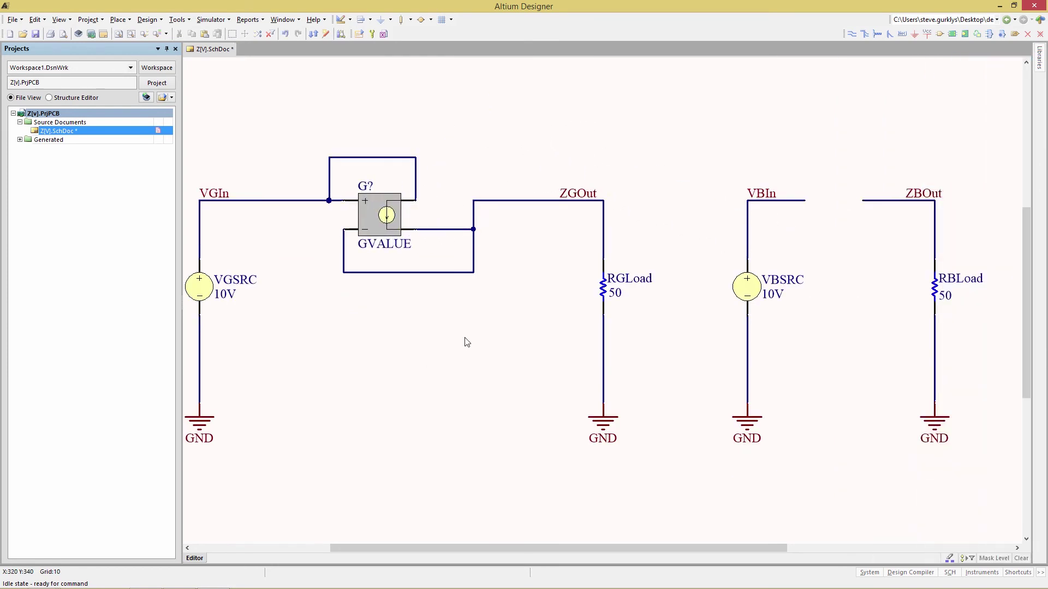
Step: Rename the GVALUE designator to G1 and open its component properties
double_click(365, 187)
click(526, 230)
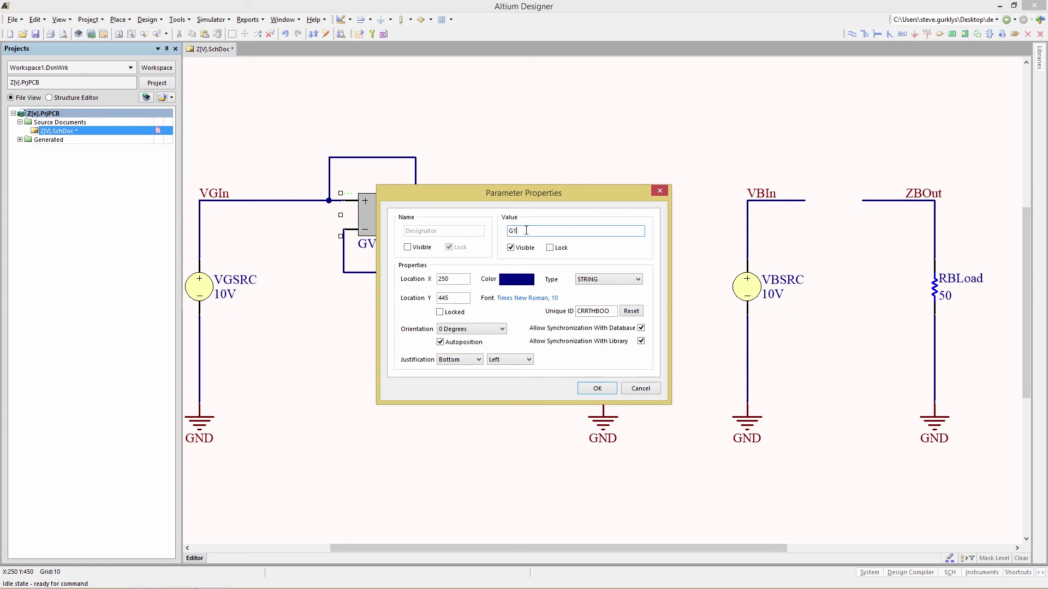
key(Return)
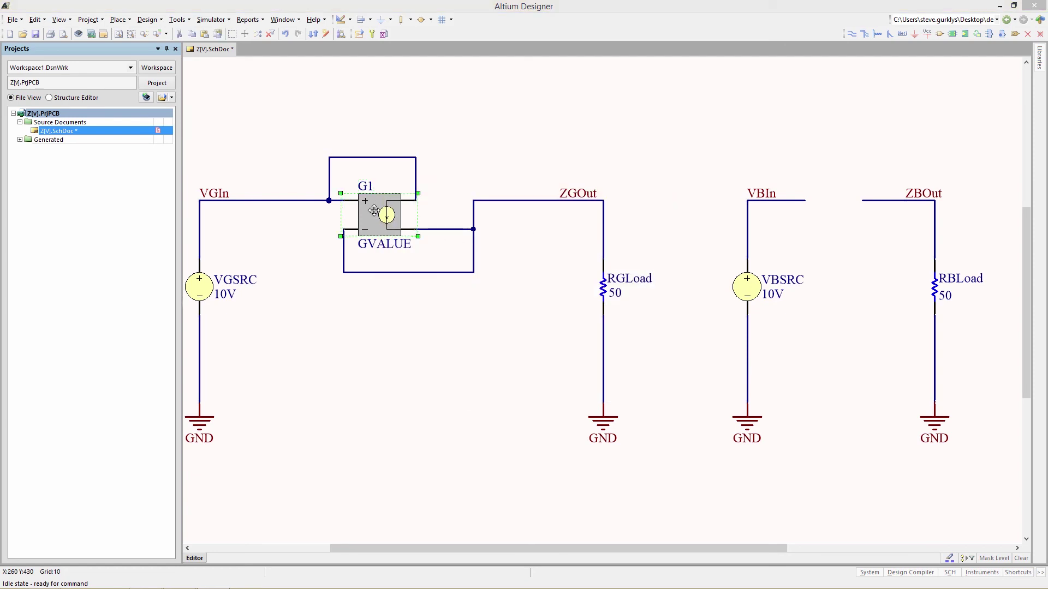
double_click(374, 211)
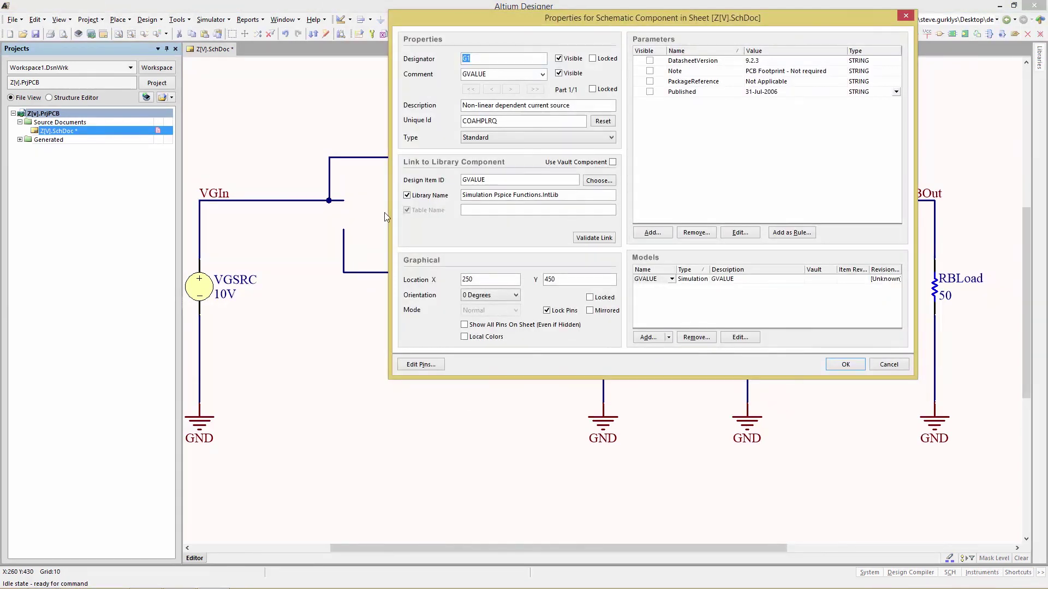
Step: Set G1's EXPR parameter to V(%1,%2)/50 as a component parameter and confirm
click(738, 337)
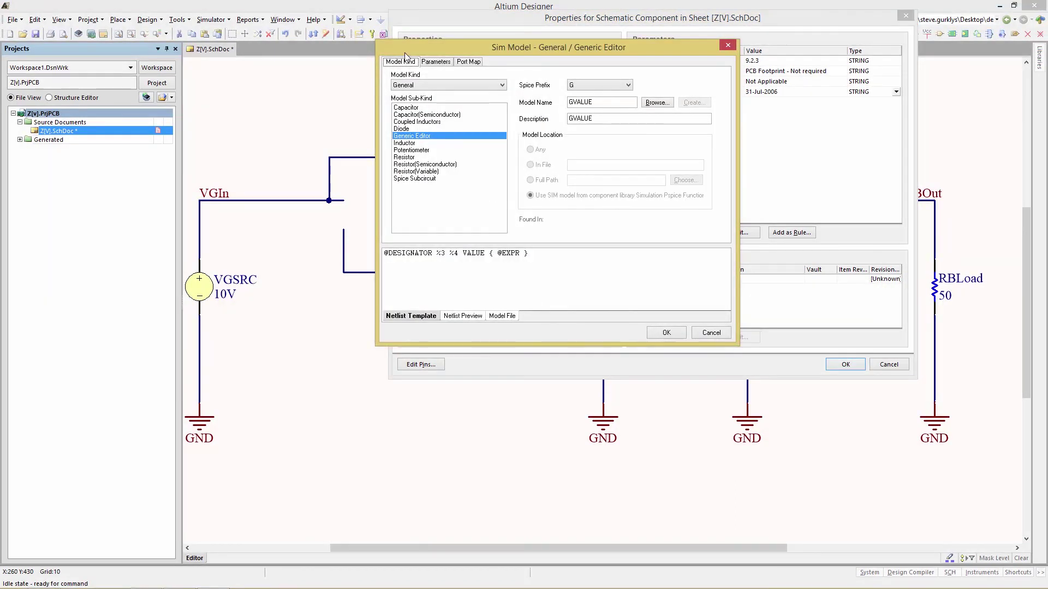
click(443, 63)
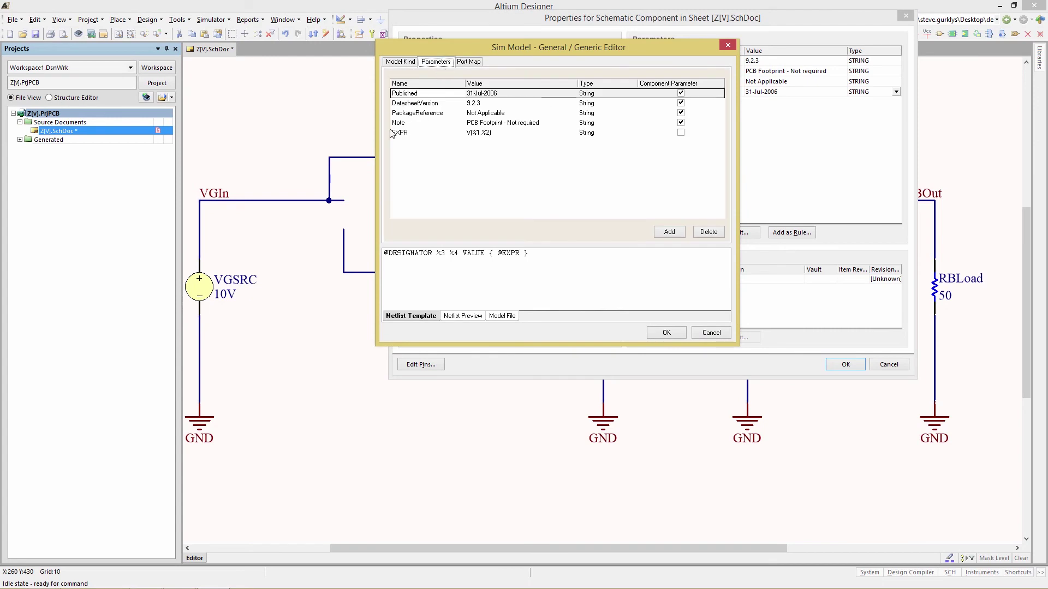
double_click(483, 133)
click(499, 134)
text(/50)
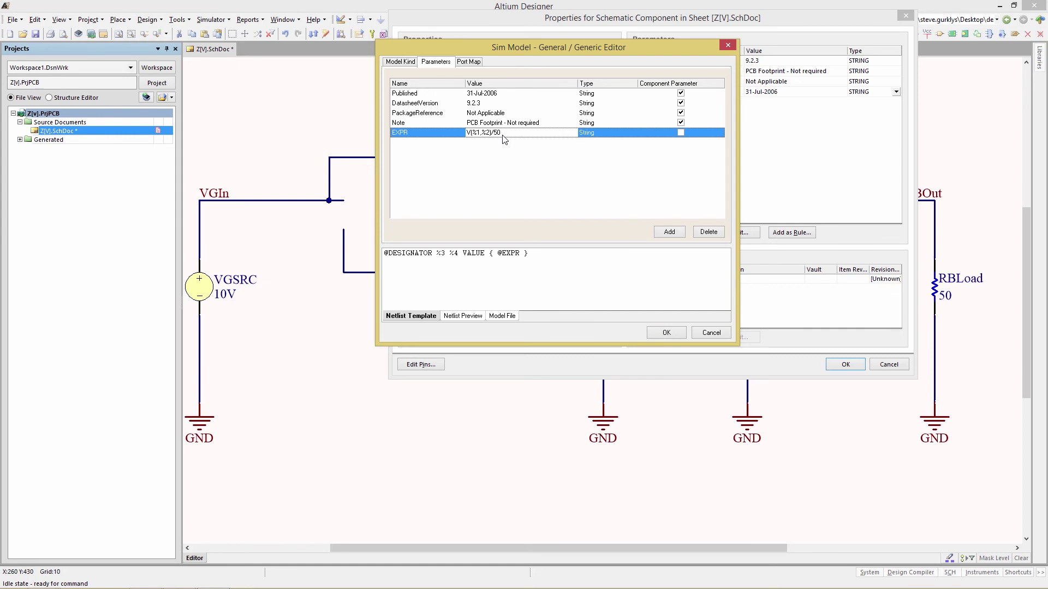
click(681, 133)
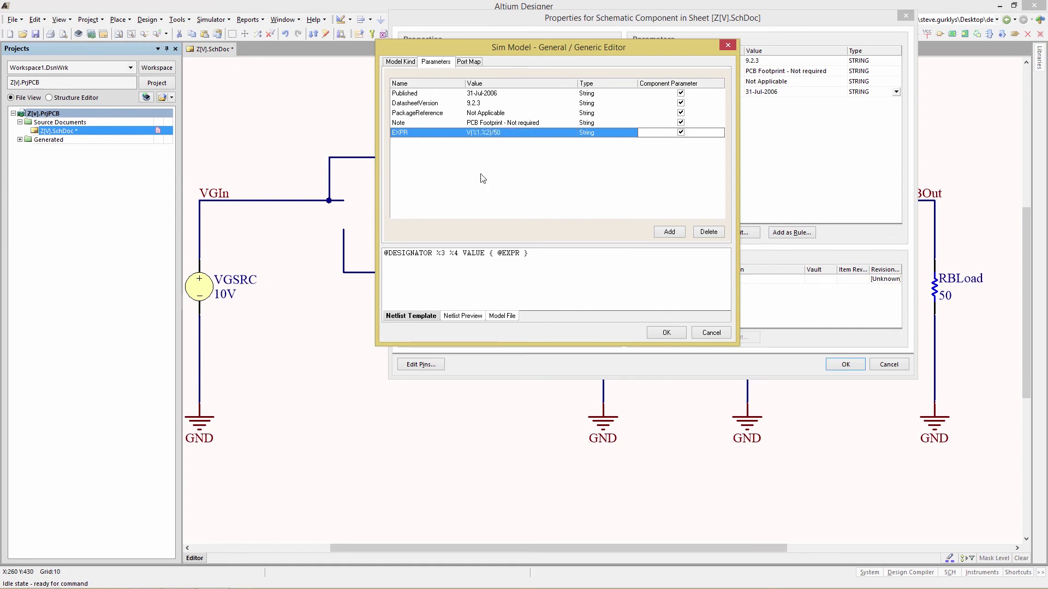
click(668, 334)
key(Return)
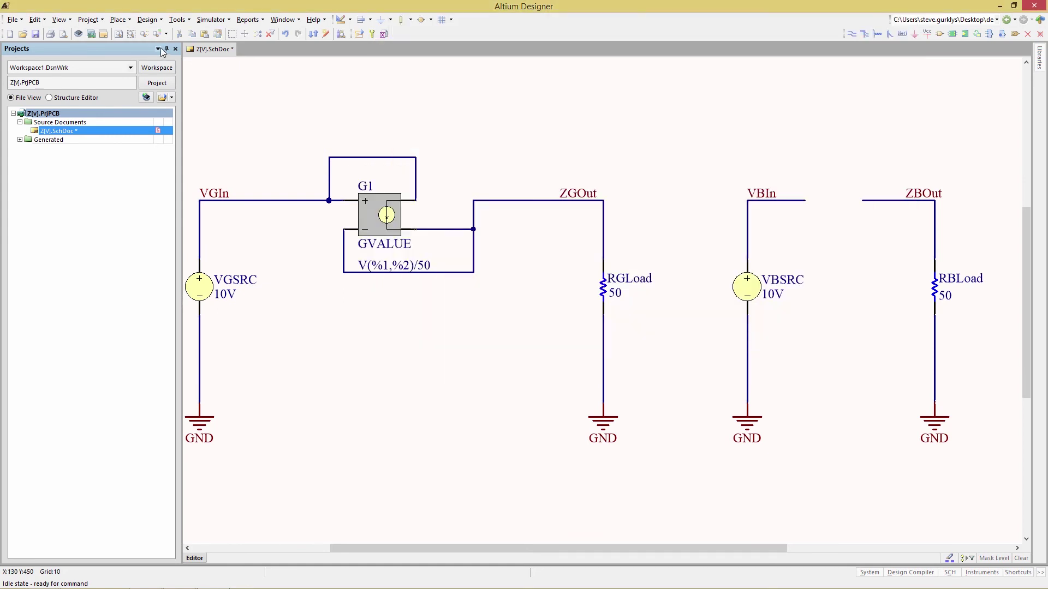
Step: Hide the Projects panel and select BISRC in the Simulation Sources library
click(165, 50)
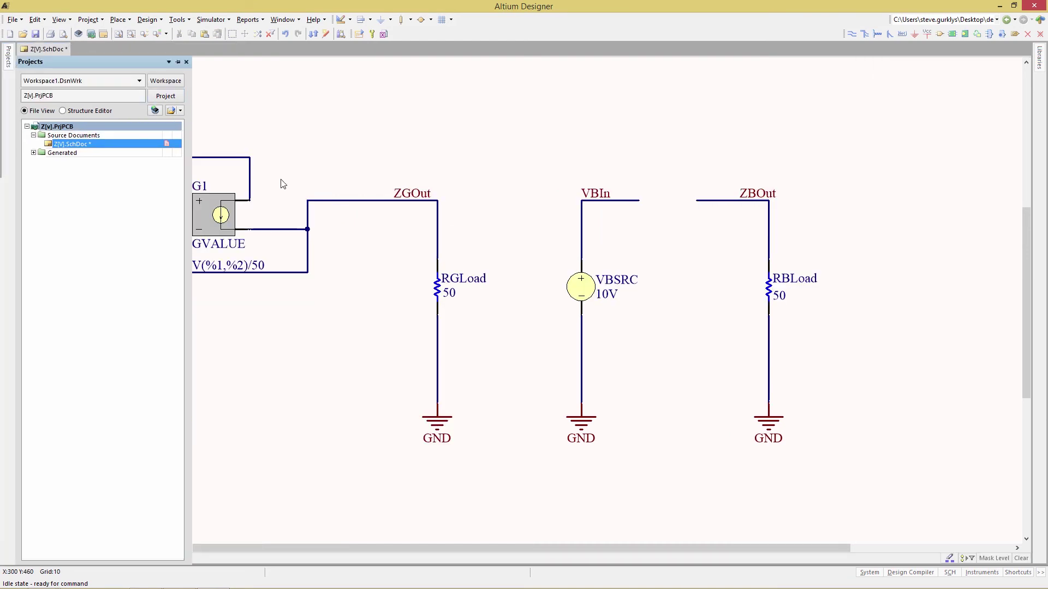
click(1040, 62)
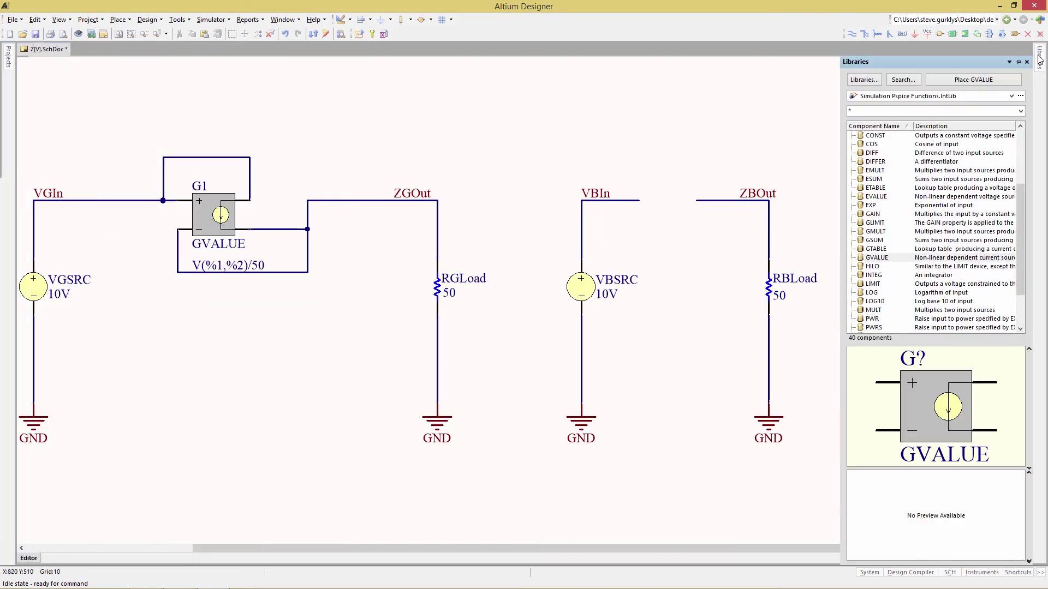
click(1010, 96)
click(916, 141)
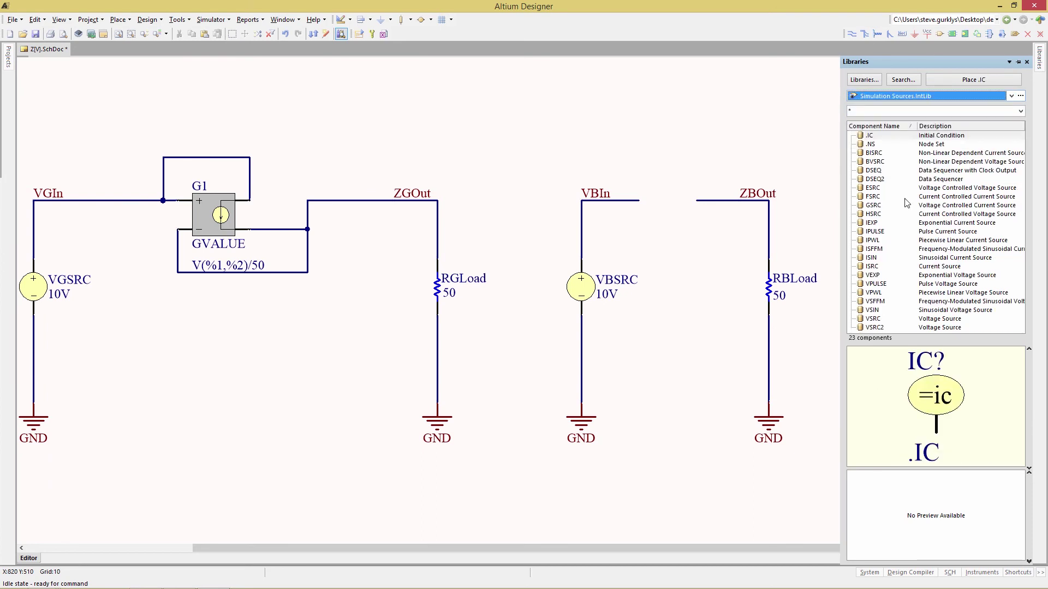
click(873, 154)
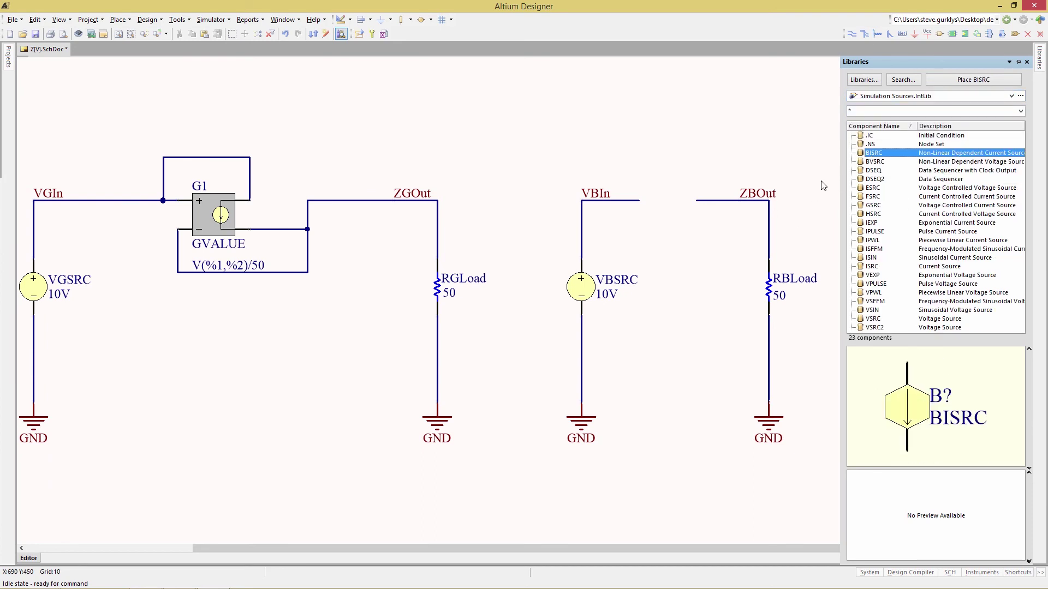
Step: Place BISRC horizontally on the VBIn–ZBOut wire and open its properties
drag(873, 154, 718, 148)
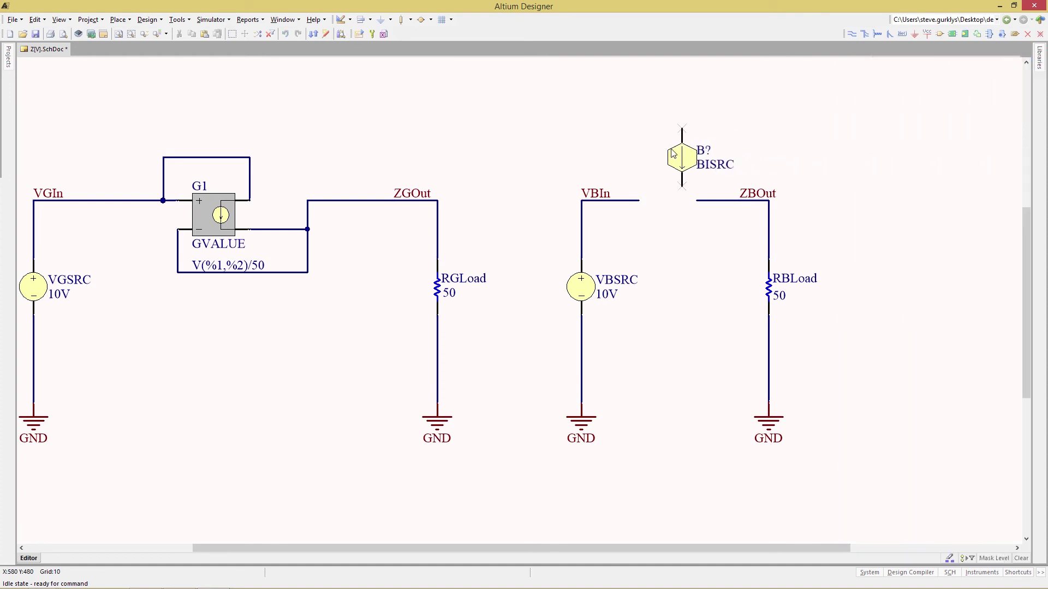
key(space)
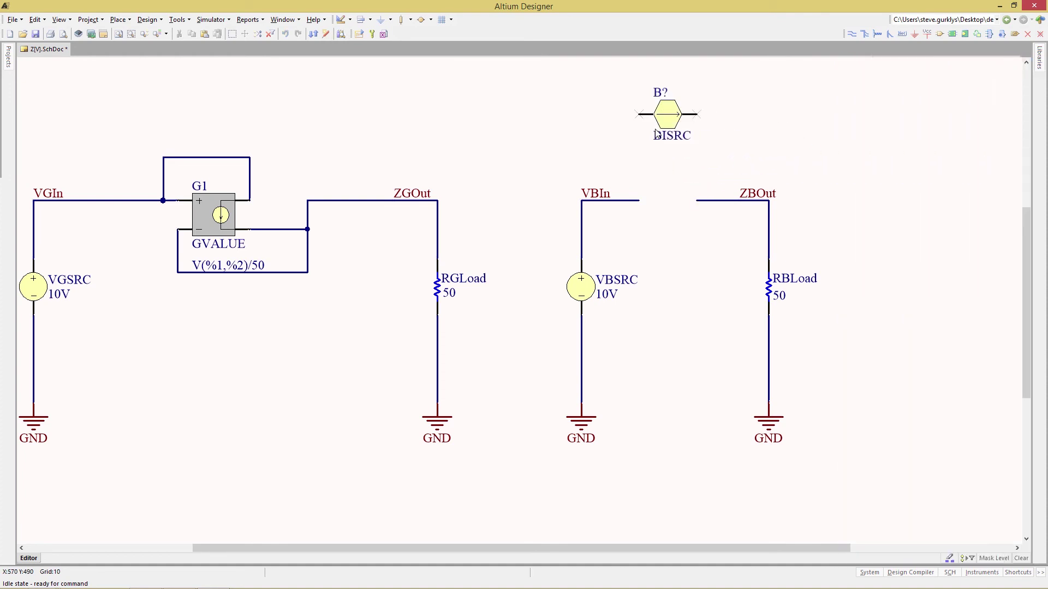
key(space)
key(space)
click(681, 193)
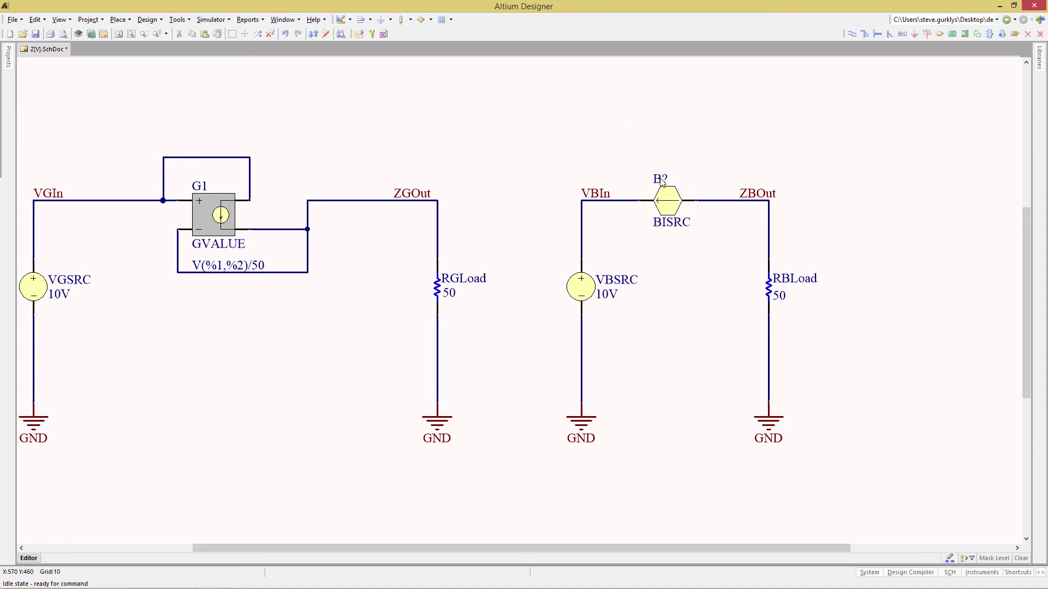
double_click(669, 198)
text(B1)
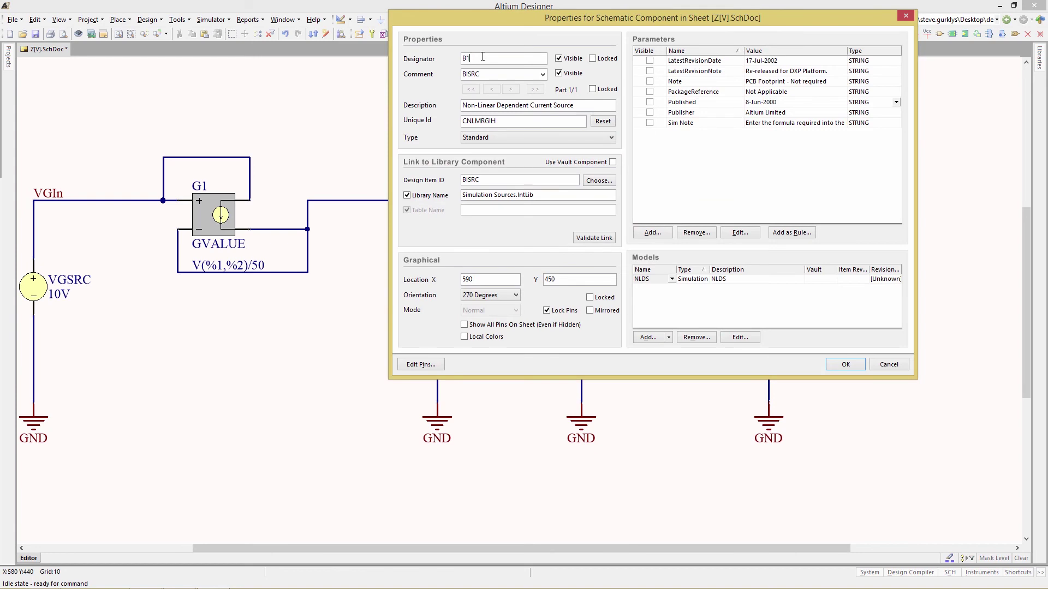
Step: Enter V(%1,%2)/50 as the equation in B1's BISRC model parameters
click(734, 340)
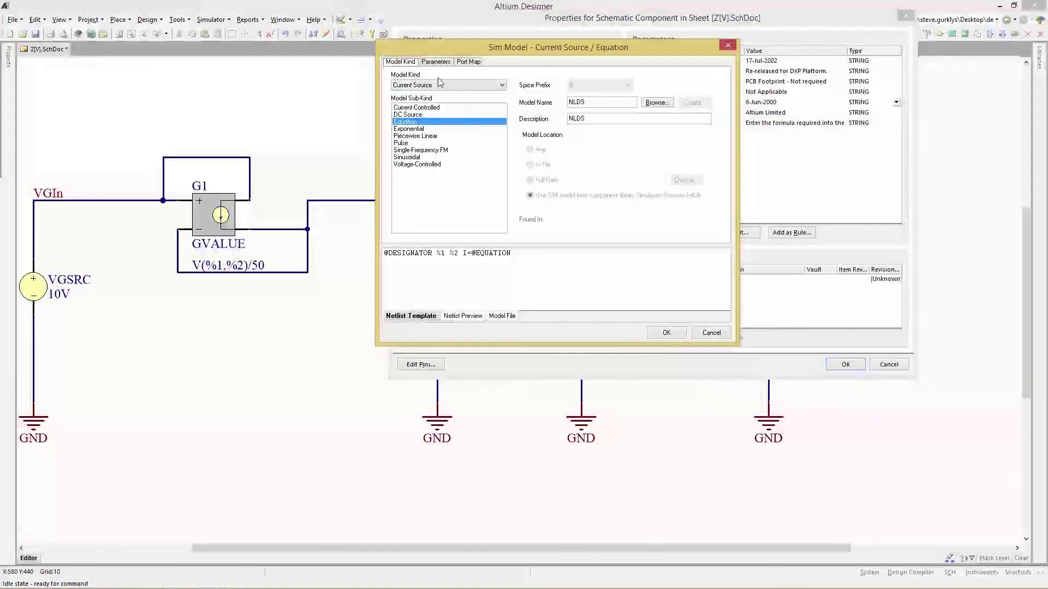
click(435, 62)
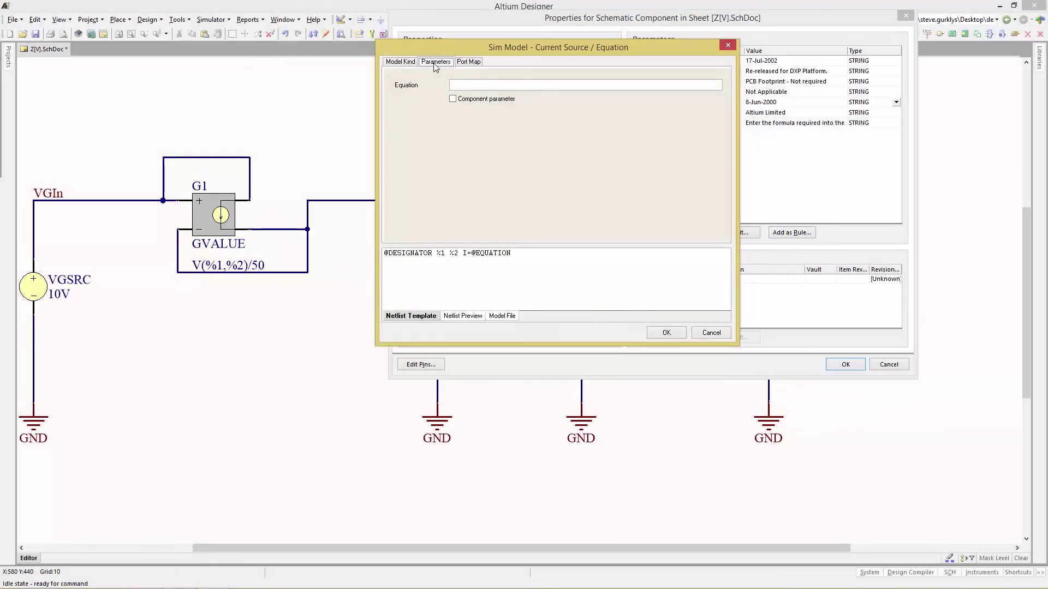
click(472, 84)
text(V(%1,%2)/50)
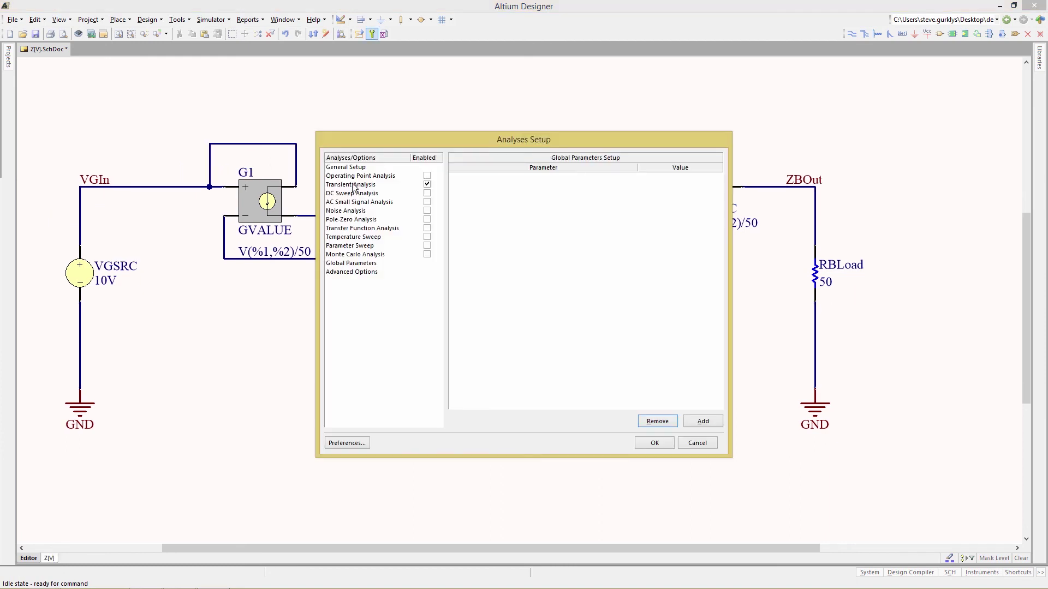
Step: Set transient analysis to 3 displayed cycles and move ZBOUT and ZGOUT into Active Signals
click(354, 186)
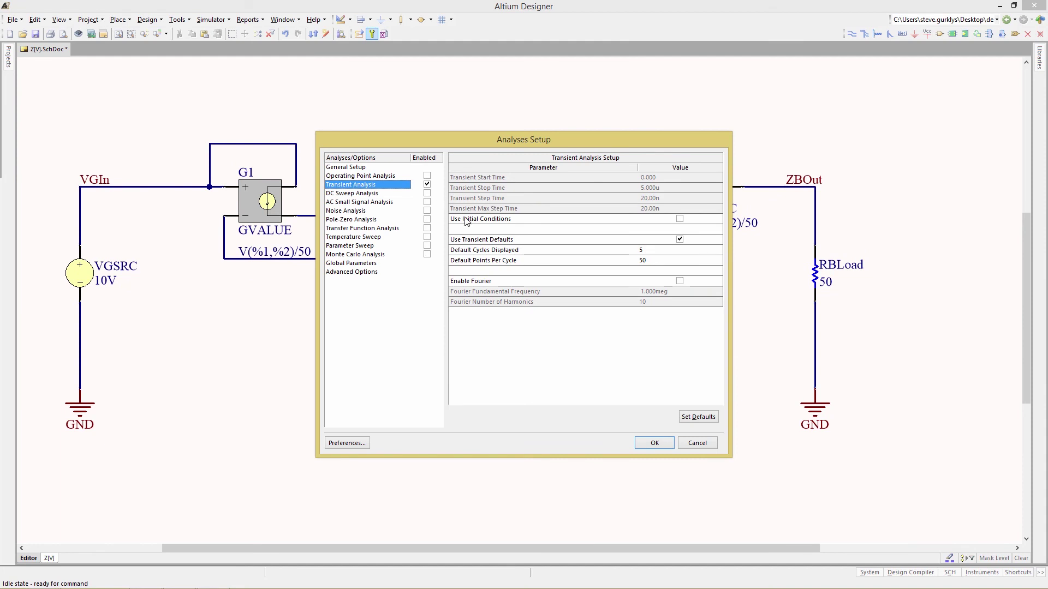
click(646, 250)
text(3)
click(348, 168)
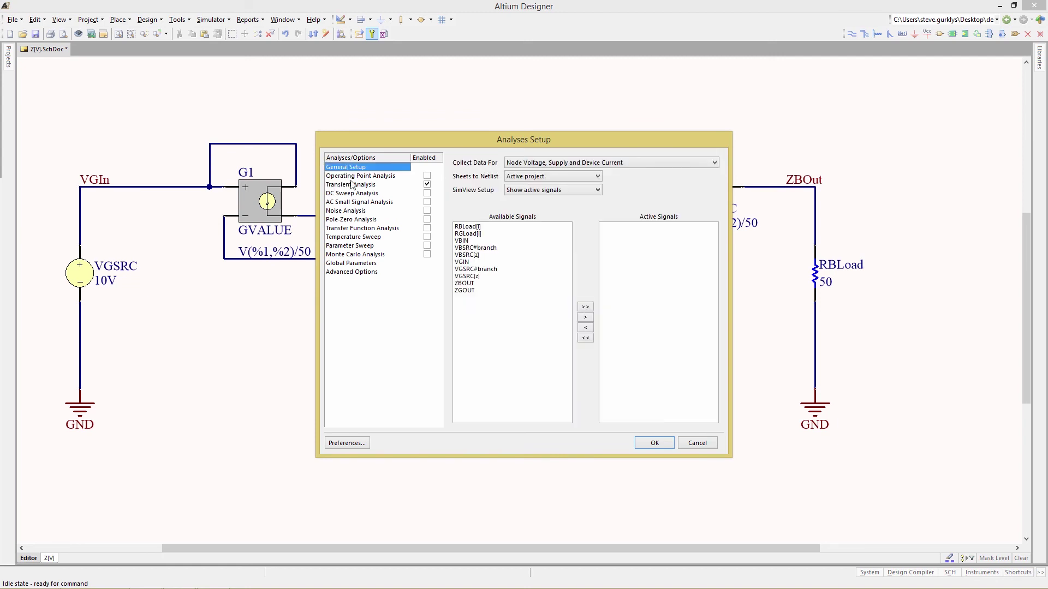
click(471, 283)
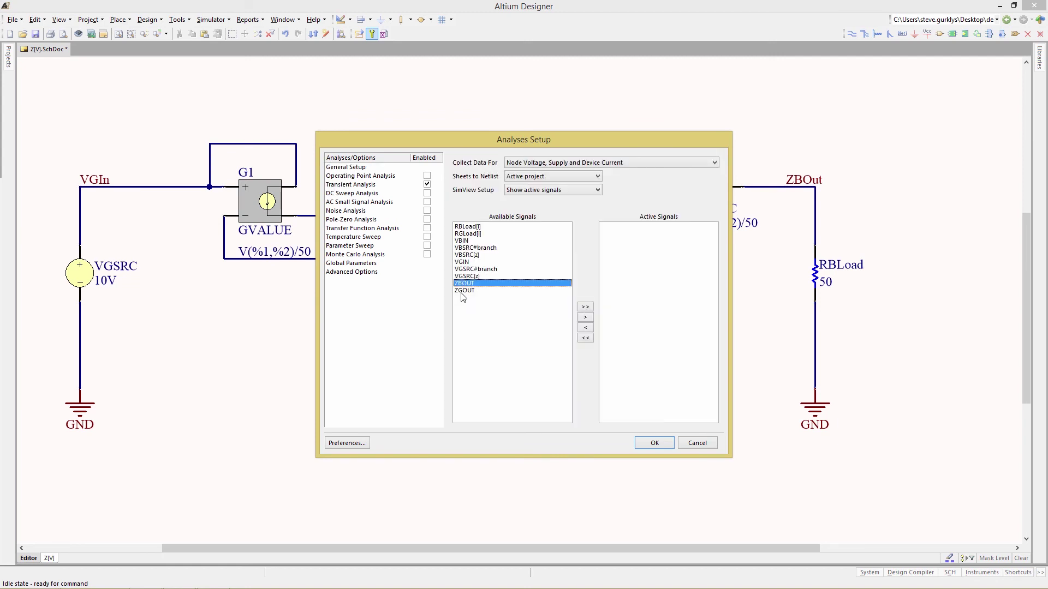
shift+click(460, 292)
double_click(460, 293)
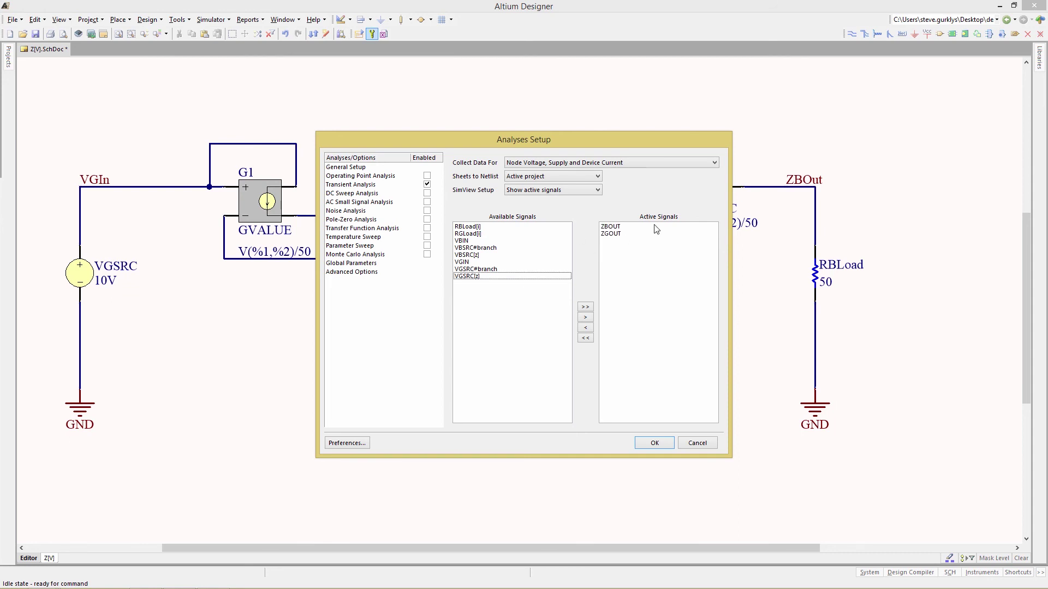
Step: Run the transient simulation, plotting zbout and zgout flat at 5.000 V over 3 µs
click(655, 443)
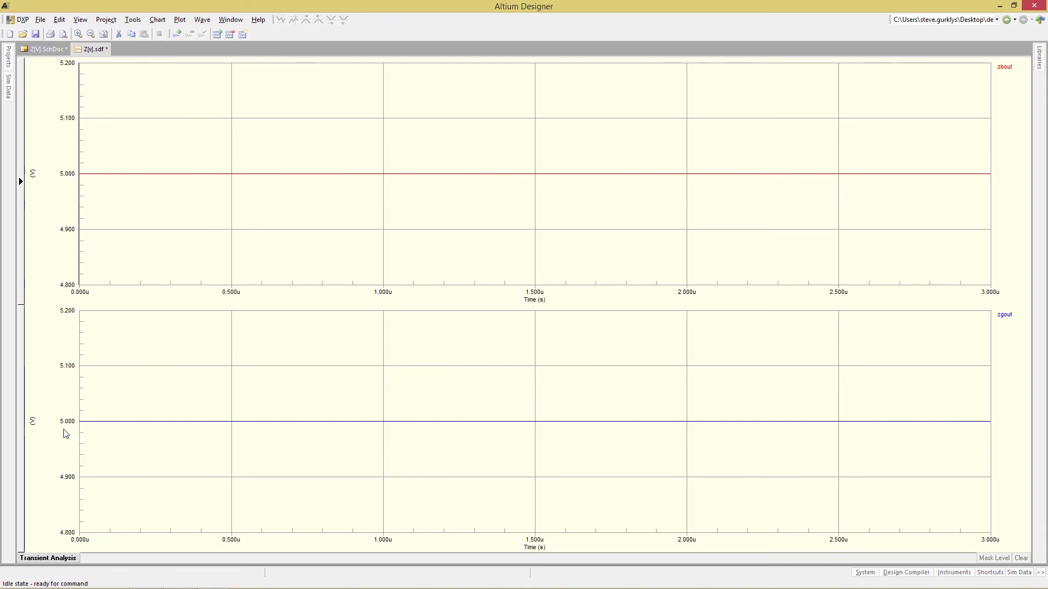
Step: Change VGSRC's value from 10V to {Vsweep}
key(ctrl+Tab)
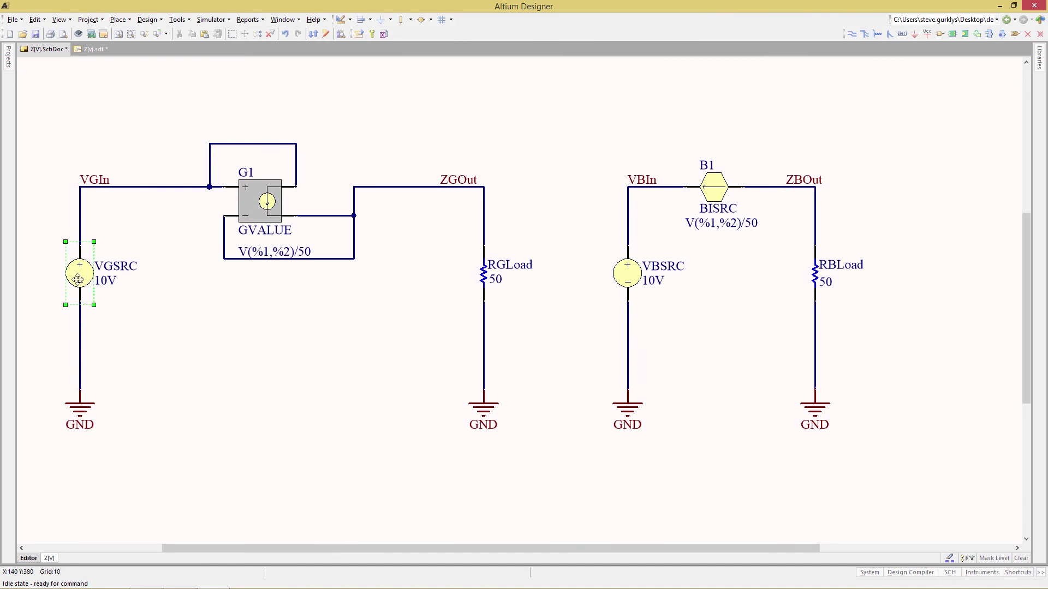
double_click(80, 283)
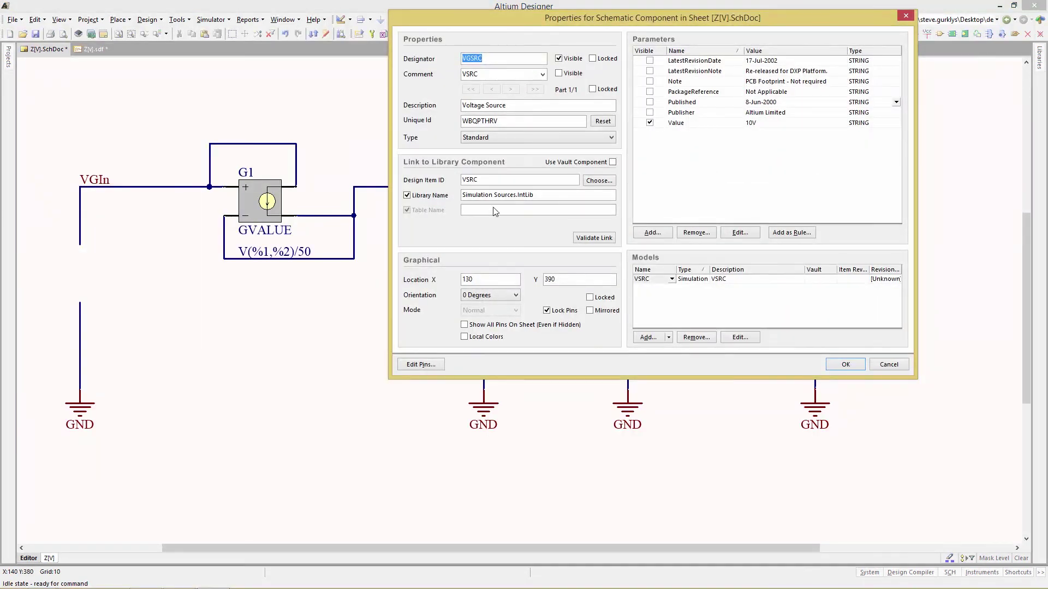
click(750, 125)
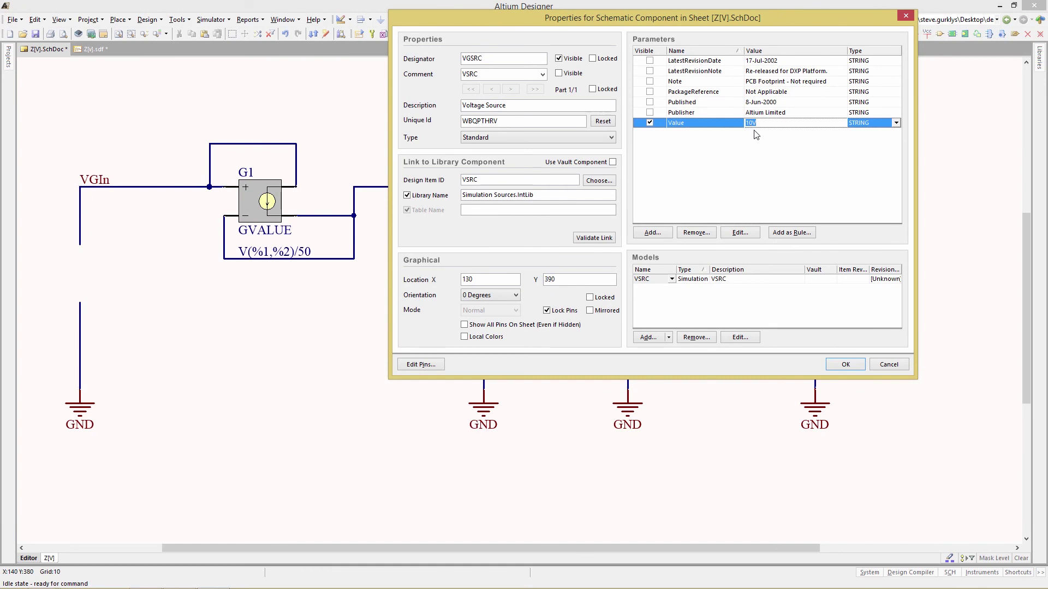
key(BackSpace)
key(Return)
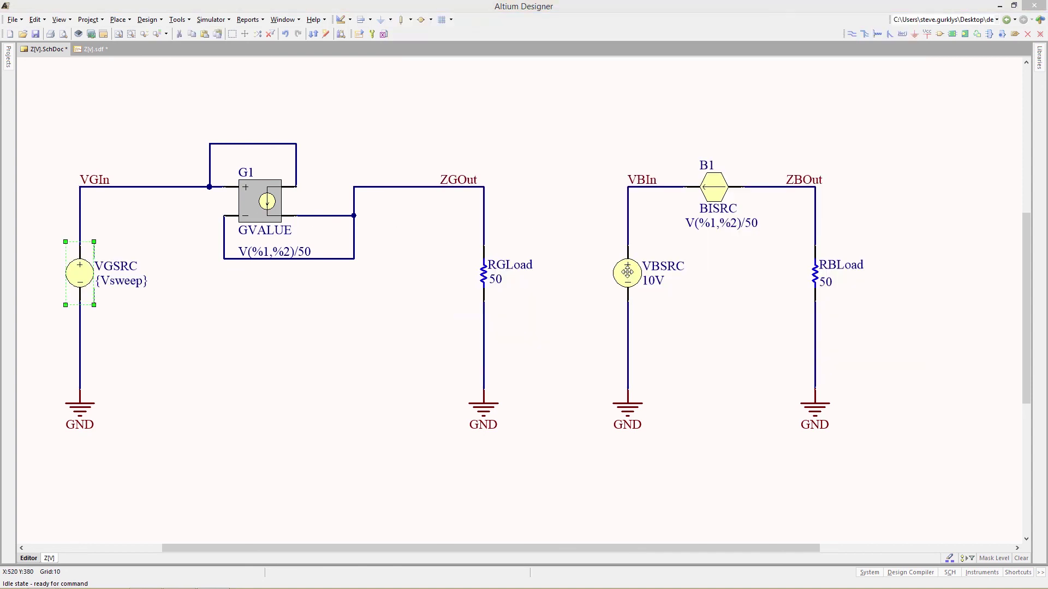
Step: Change VBSRC's value from 10V to {Vsweep}
double_click(627, 274)
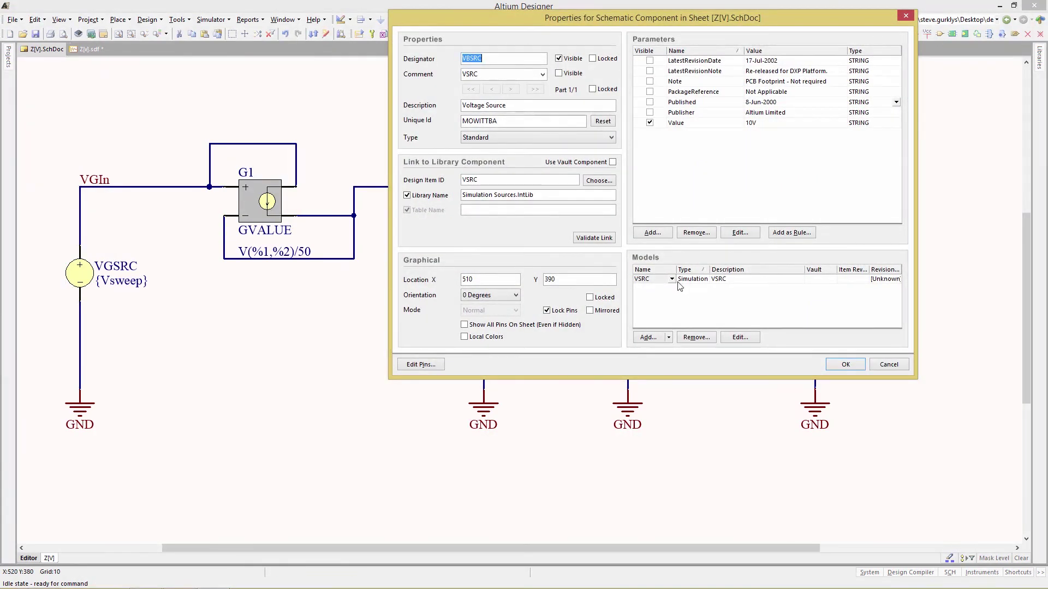
click(755, 123)
text({Vsweep})
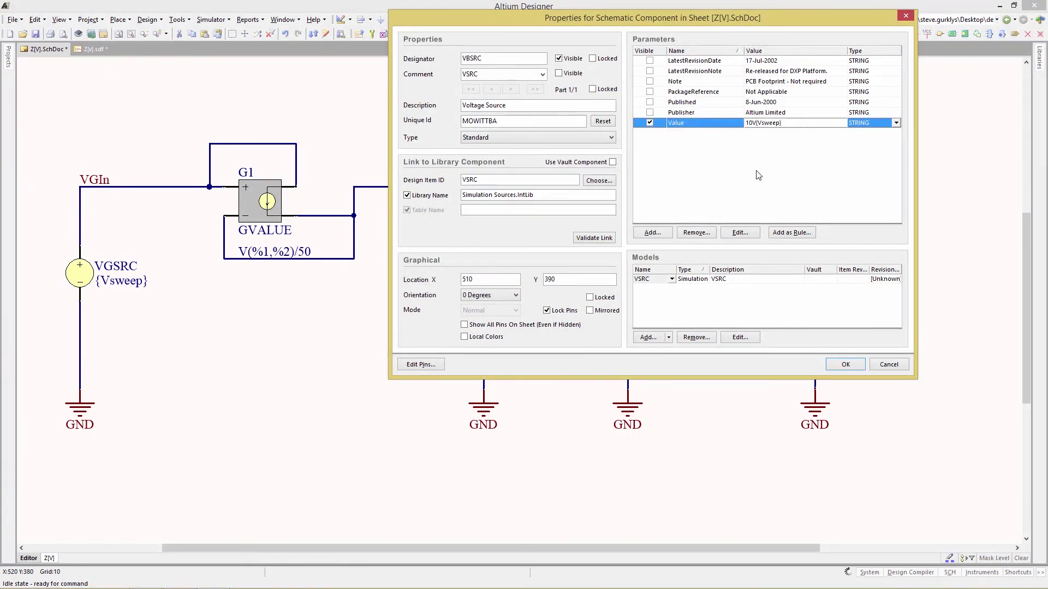
key(BackSpace)
key(BackSpace)
key(BackSpace)
click(843, 363)
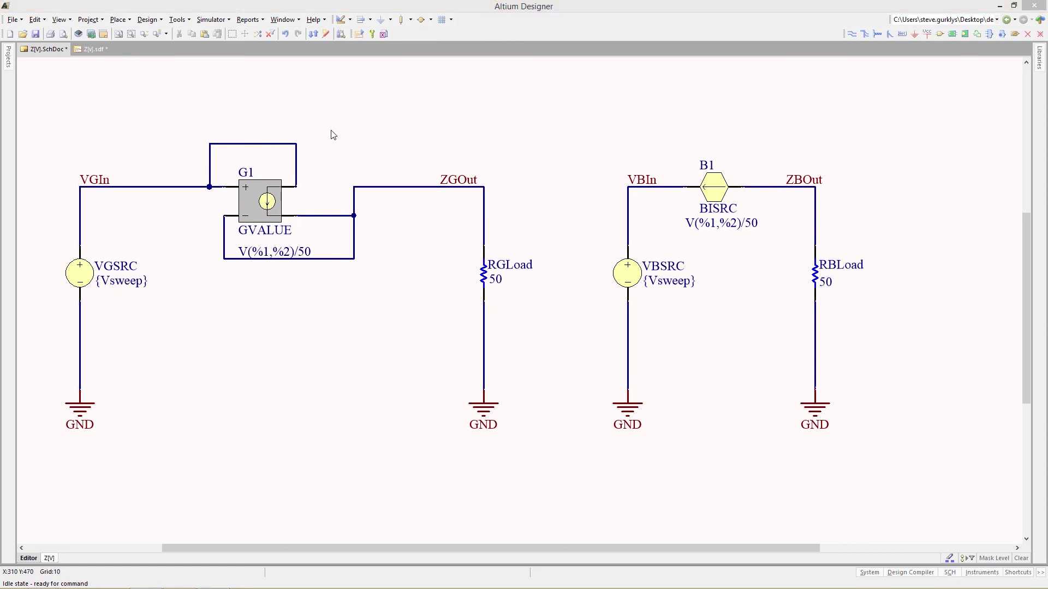
Step: Add a Vsweep global parameter with value 10 in Analyses Setup
click(372, 34)
click(338, 267)
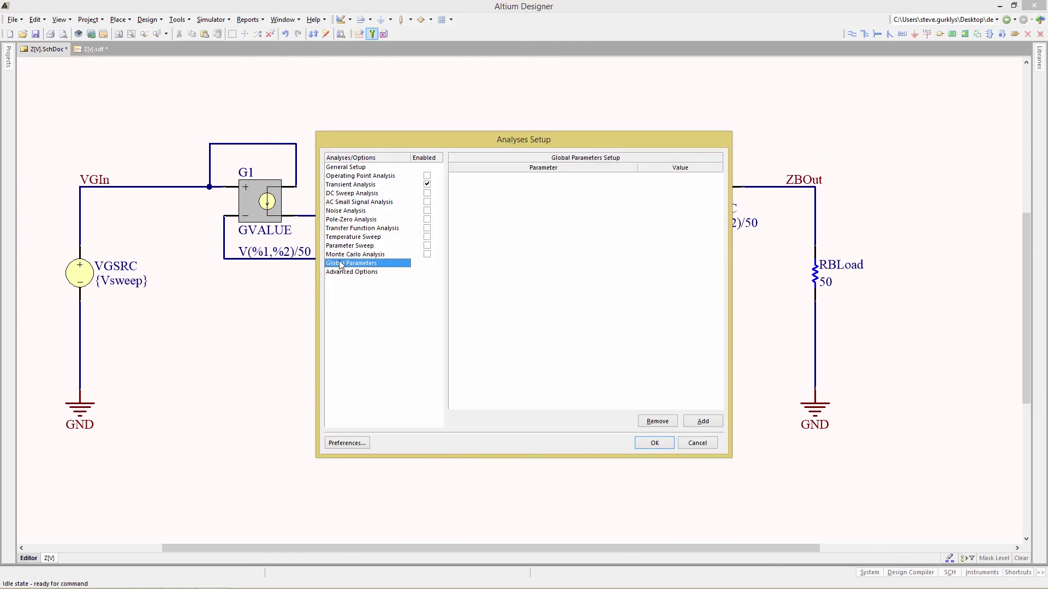
click(701, 420)
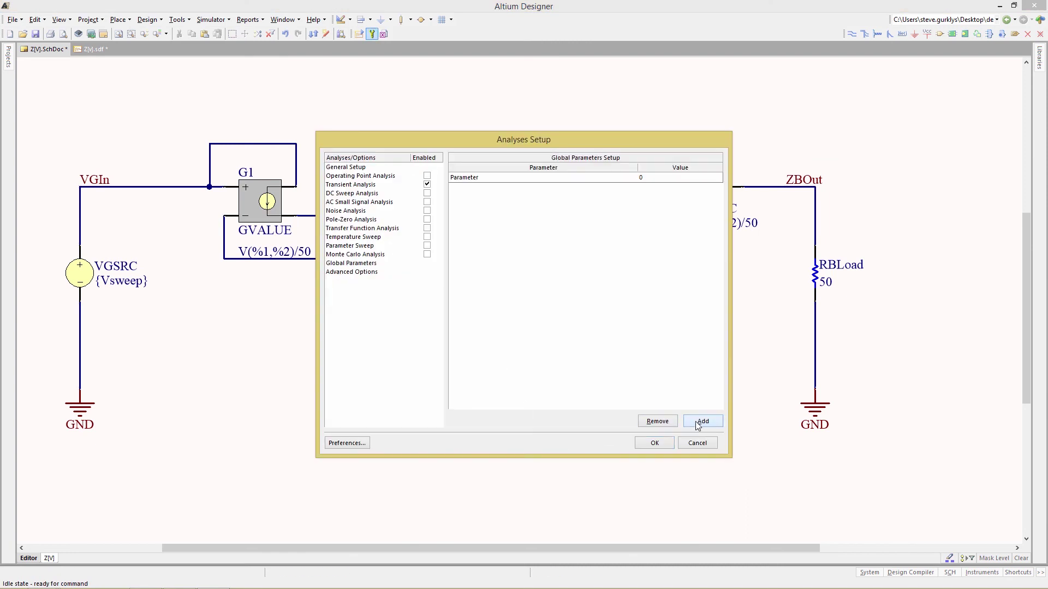
click(465, 180)
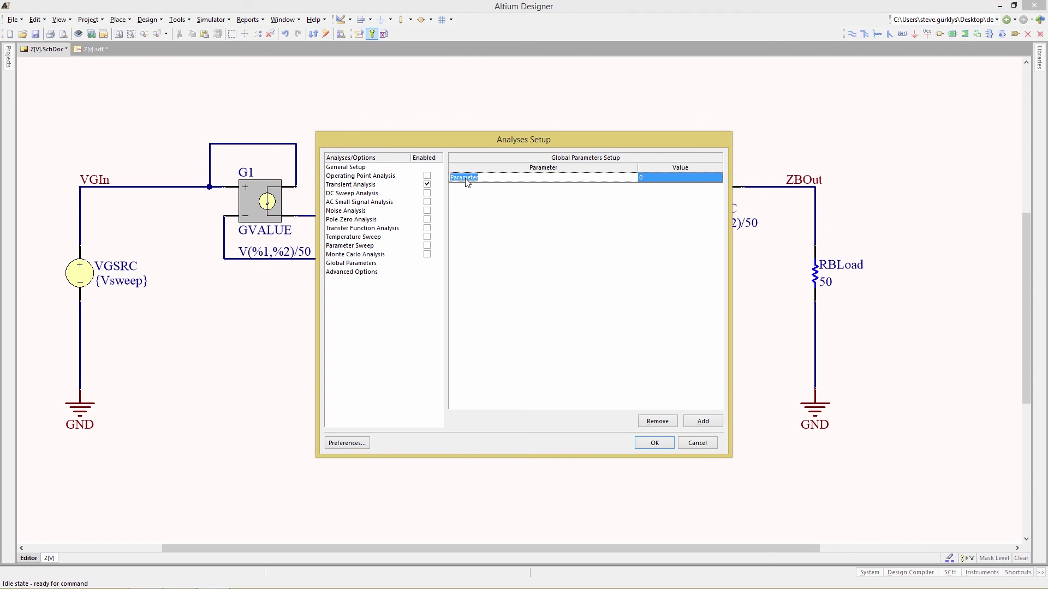
text(V)
click(651, 178)
text(10v)
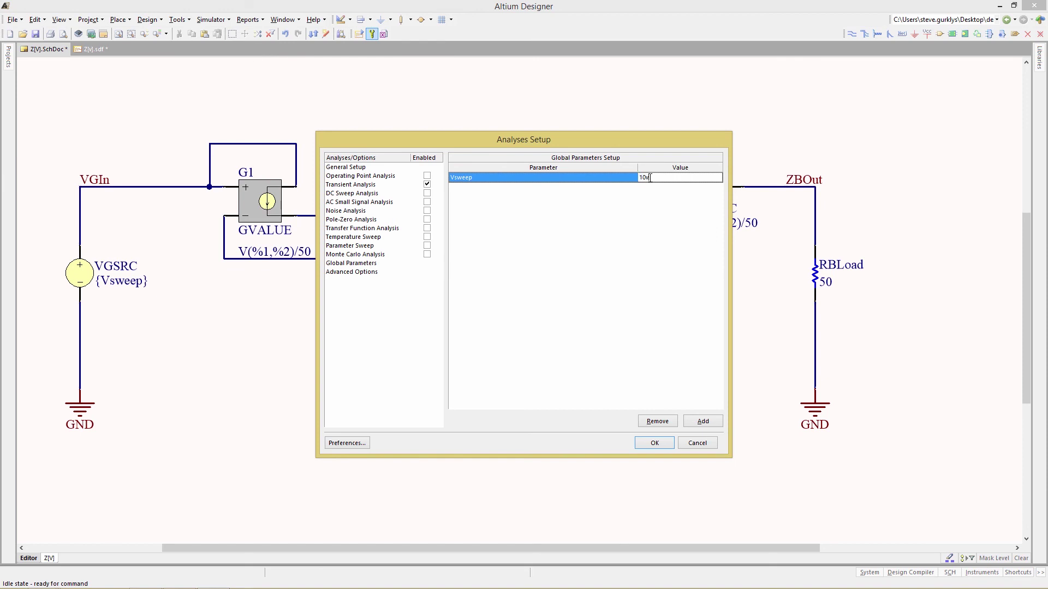
Step: Enable a Parameter Sweep of Vsweep with Start 1, Stop 10, Step 1, and confirm
click(366, 245)
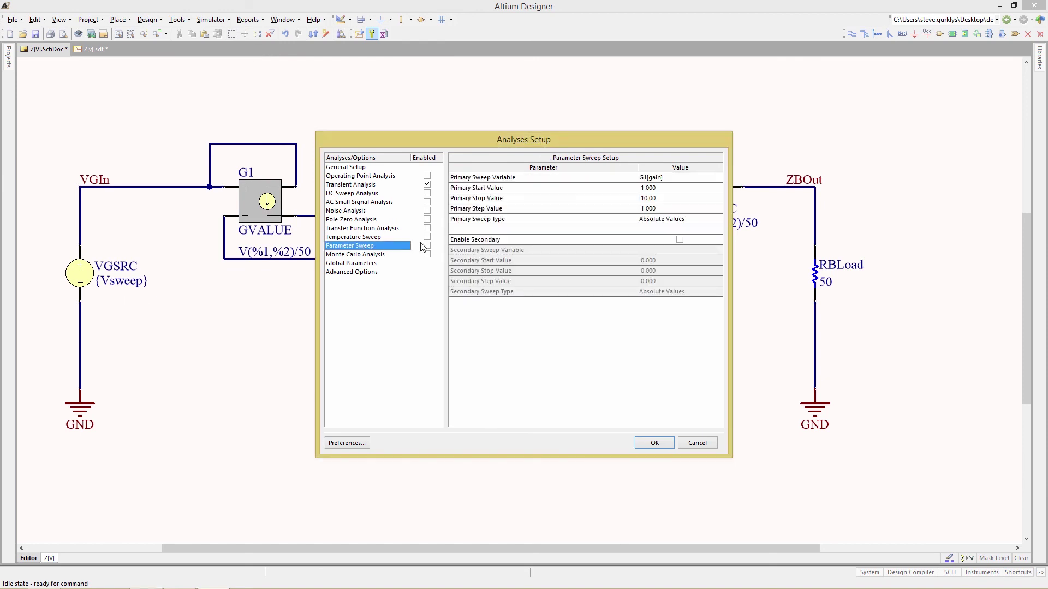
click(426, 245)
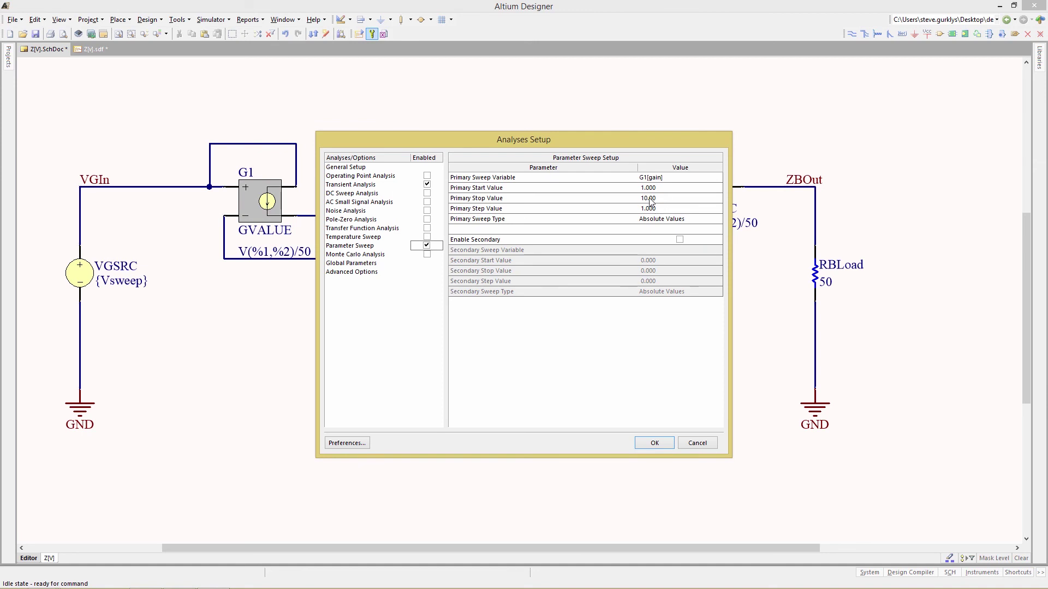
click(657, 178)
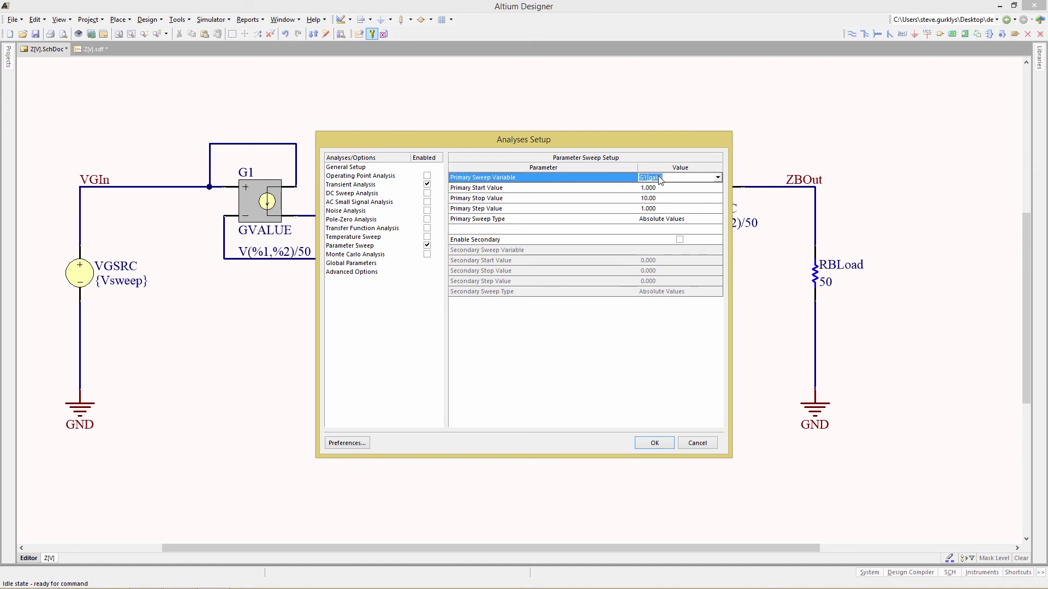
click(717, 176)
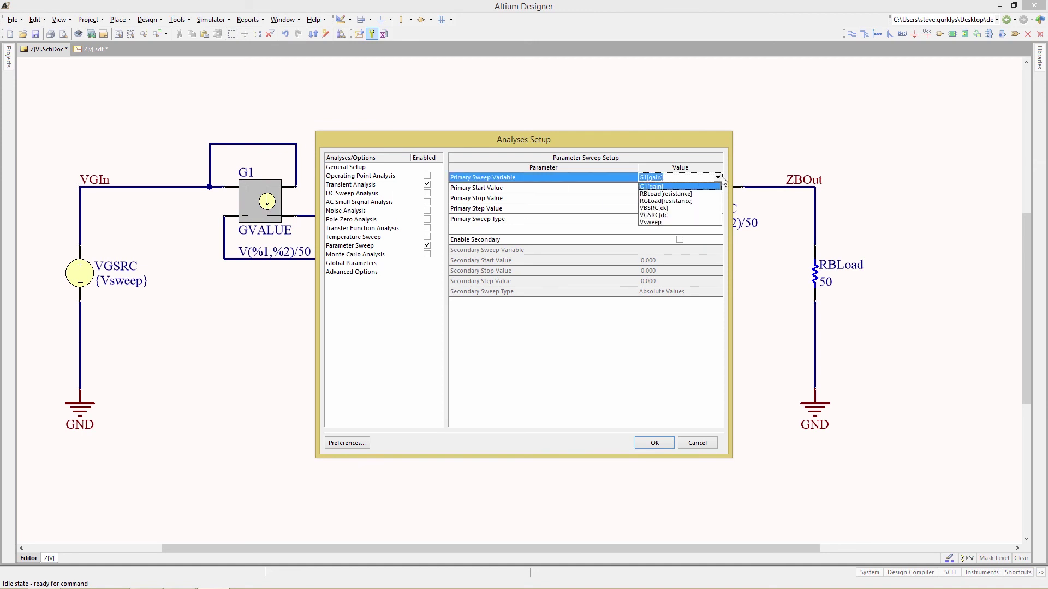
click(651, 227)
click(657, 189)
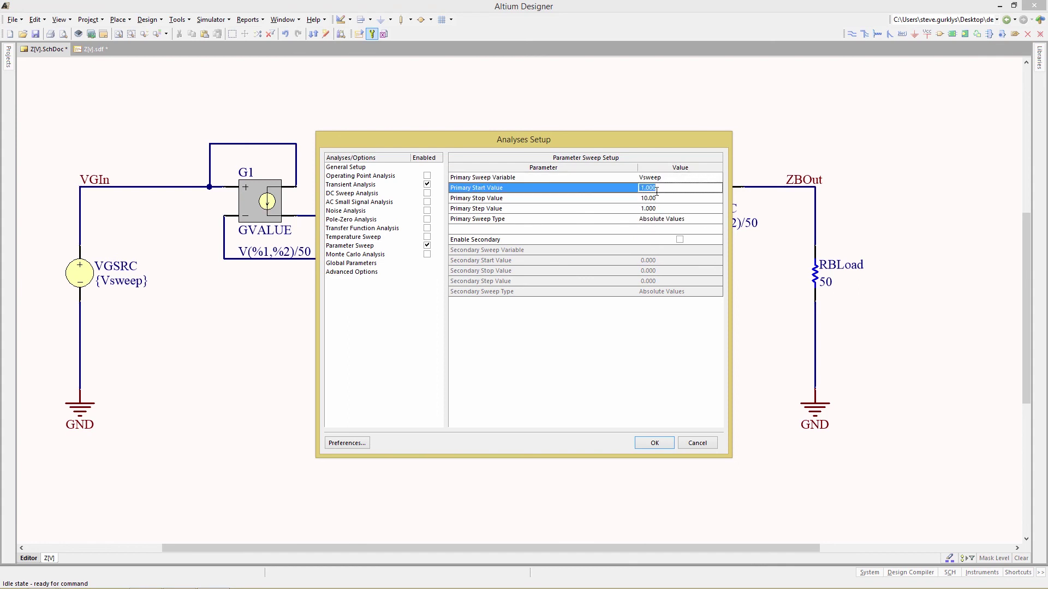
click(654, 202)
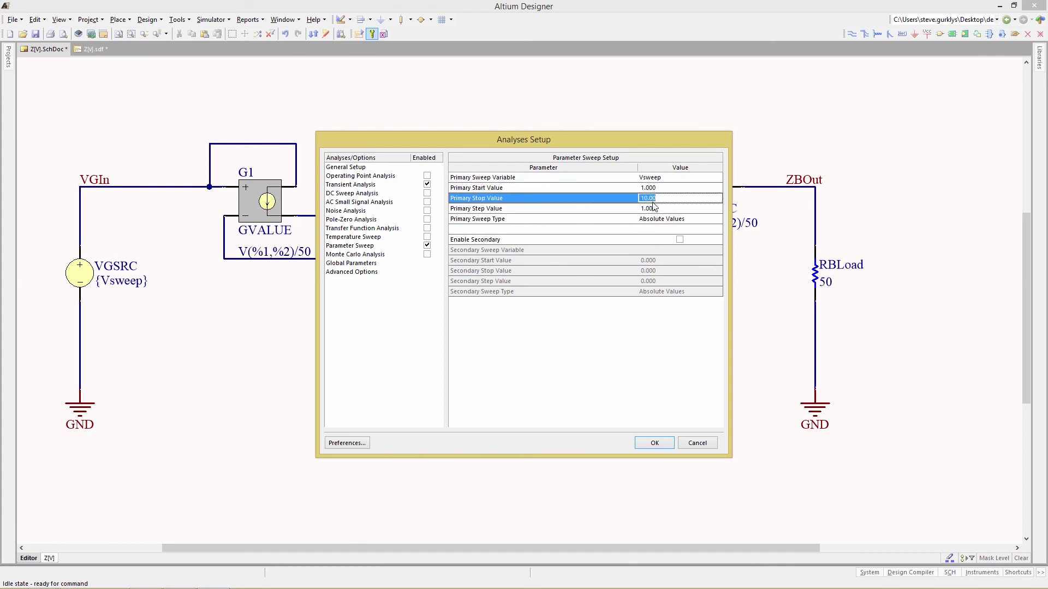
click(652, 217)
click(652, 210)
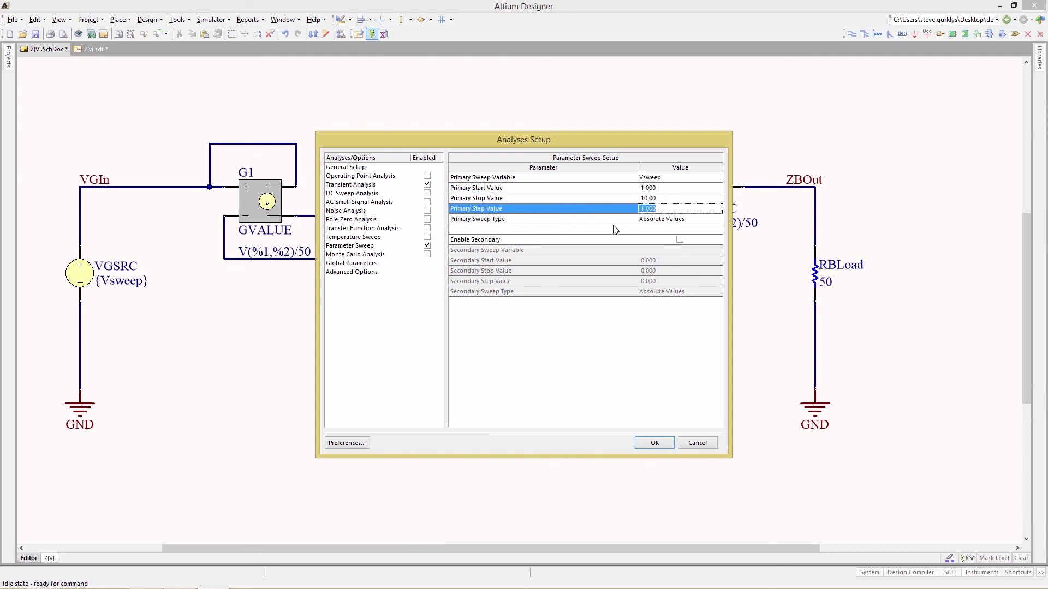
click(645, 221)
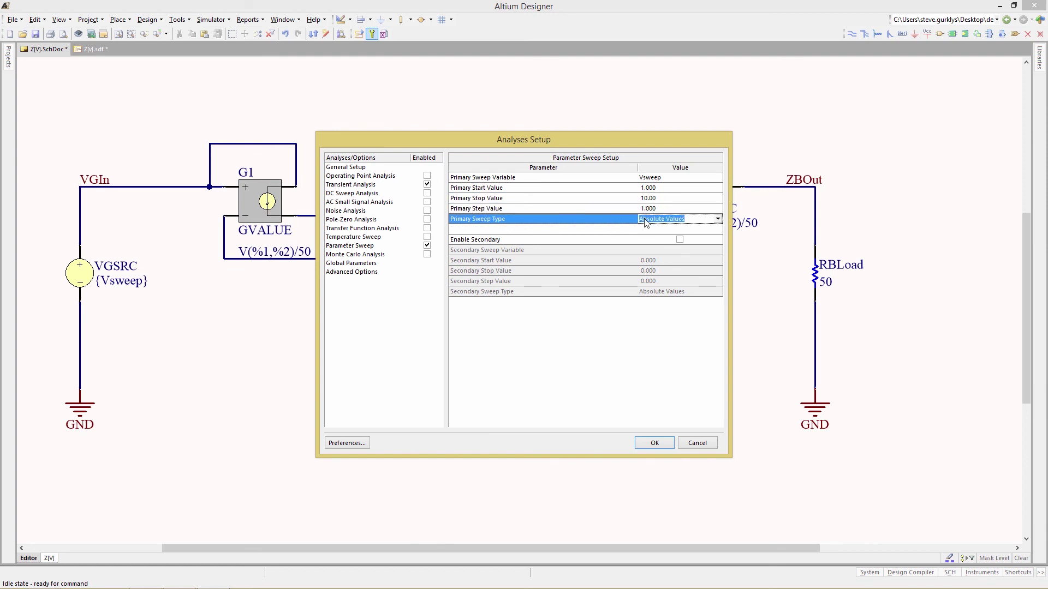
click(644, 442)
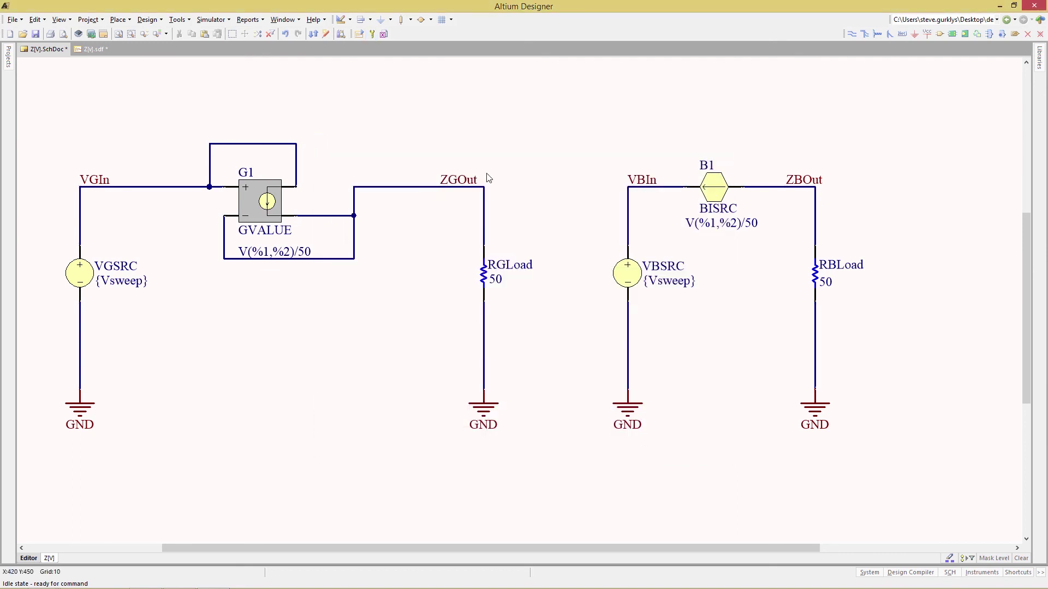
Step: Run the swept simulation and highlight each zbout sweep trace in turn
click(358, 35)
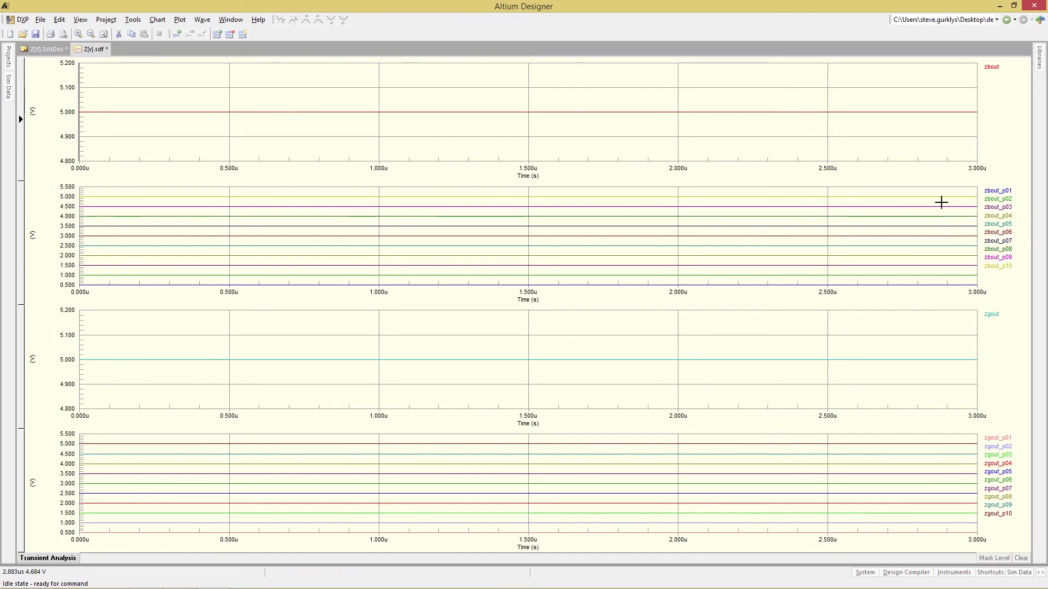
click(993, 194)
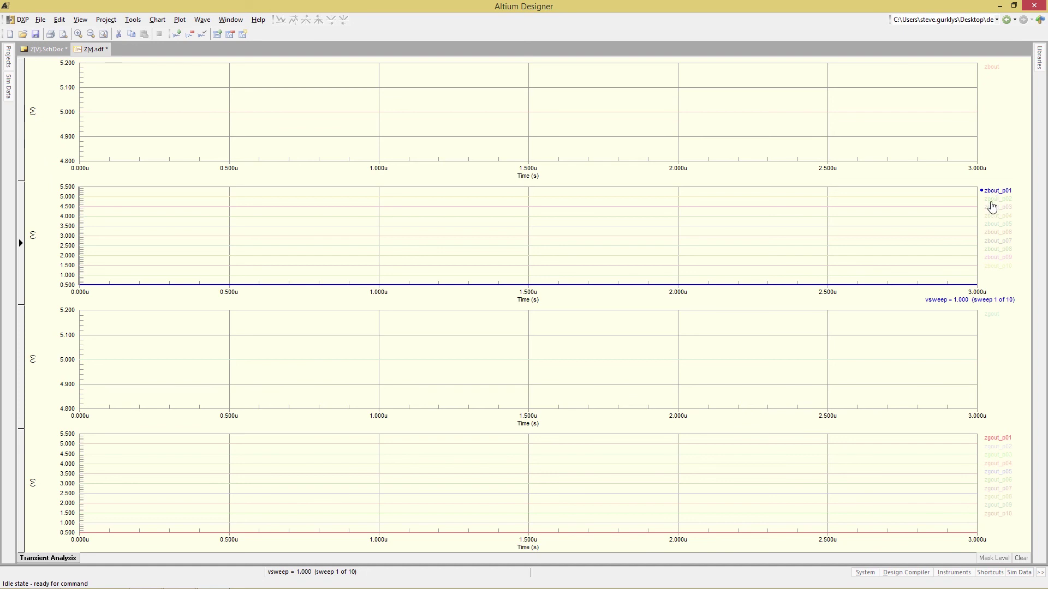
click(994, 204)
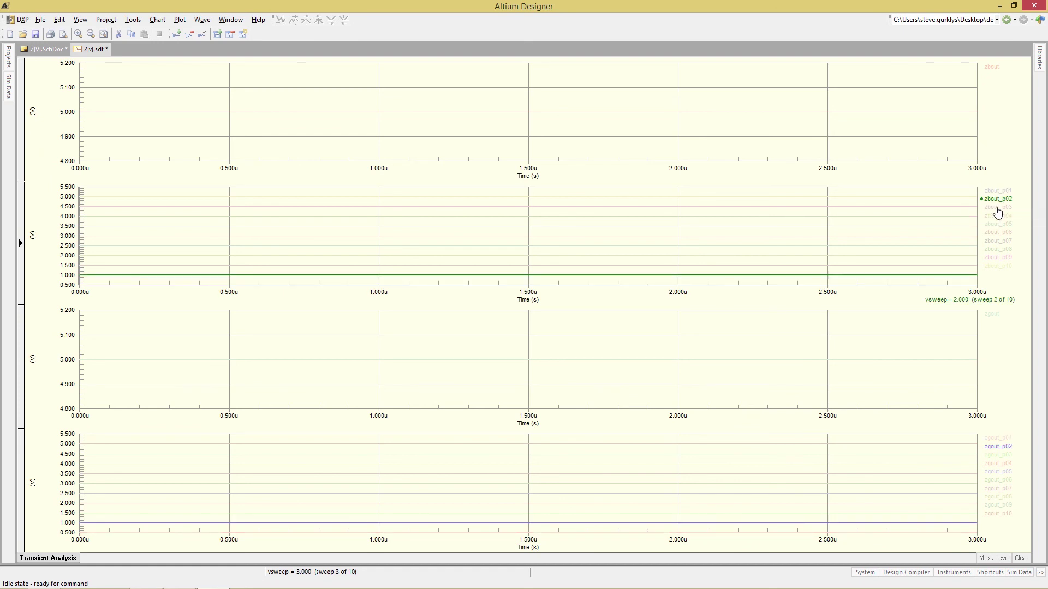
click(996, 210)
click(994, 218)
click(994, 226)
click(994, 241)
click(995, 257)
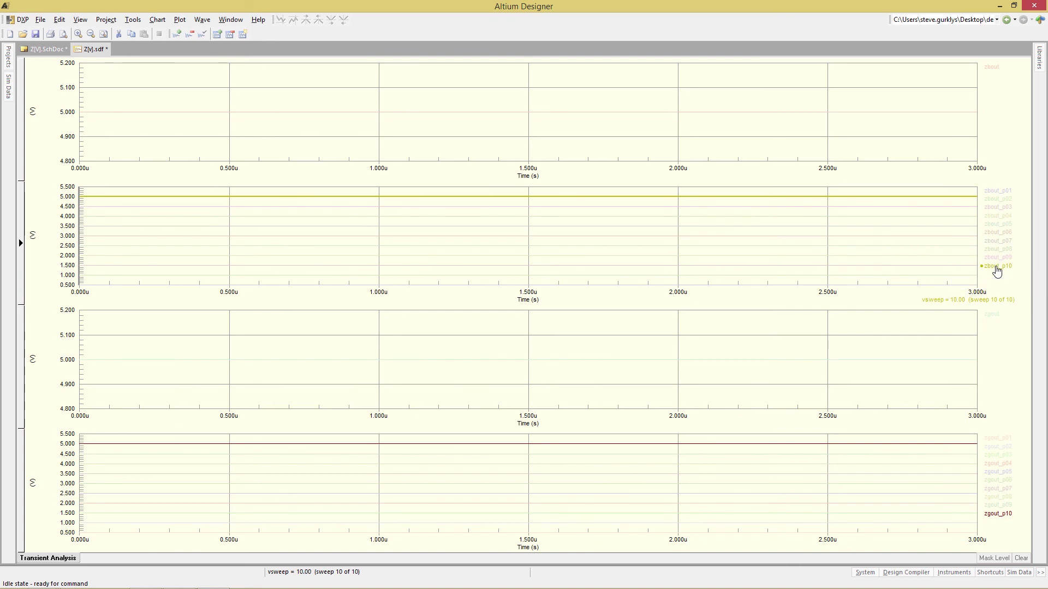
Step: Highlight the zgout sweep traces, including p01, p04 and p09, then return to Z[V].SchDoc
click(989, 317)
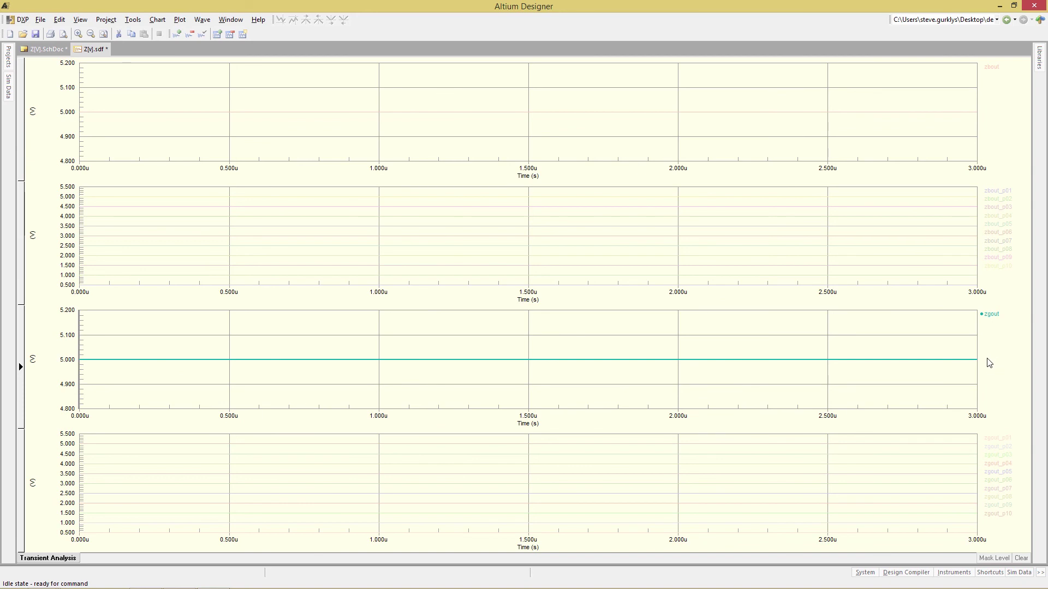
click(994, 439)
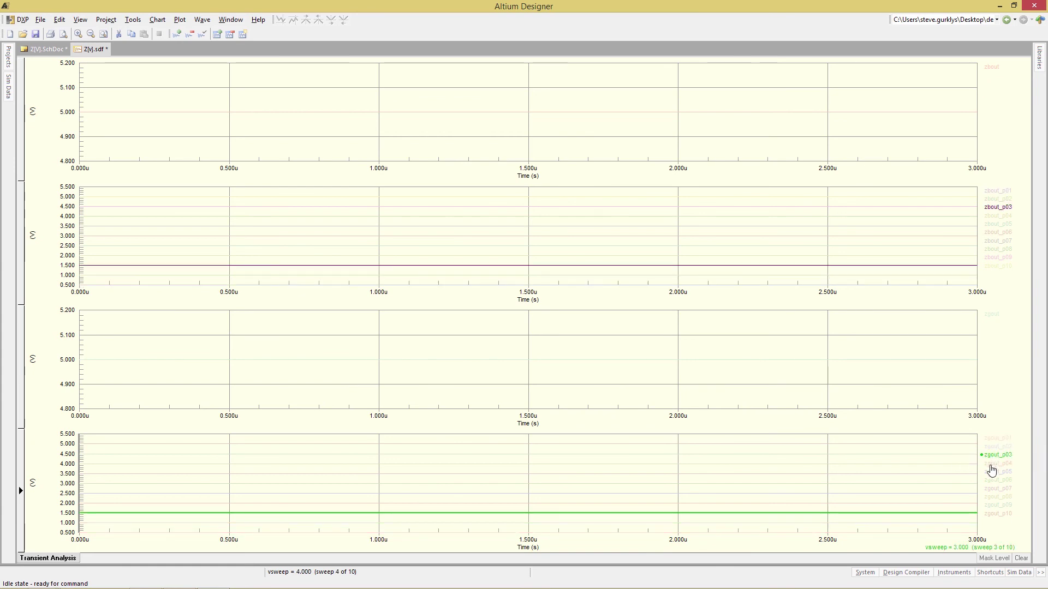
click(992, 467)
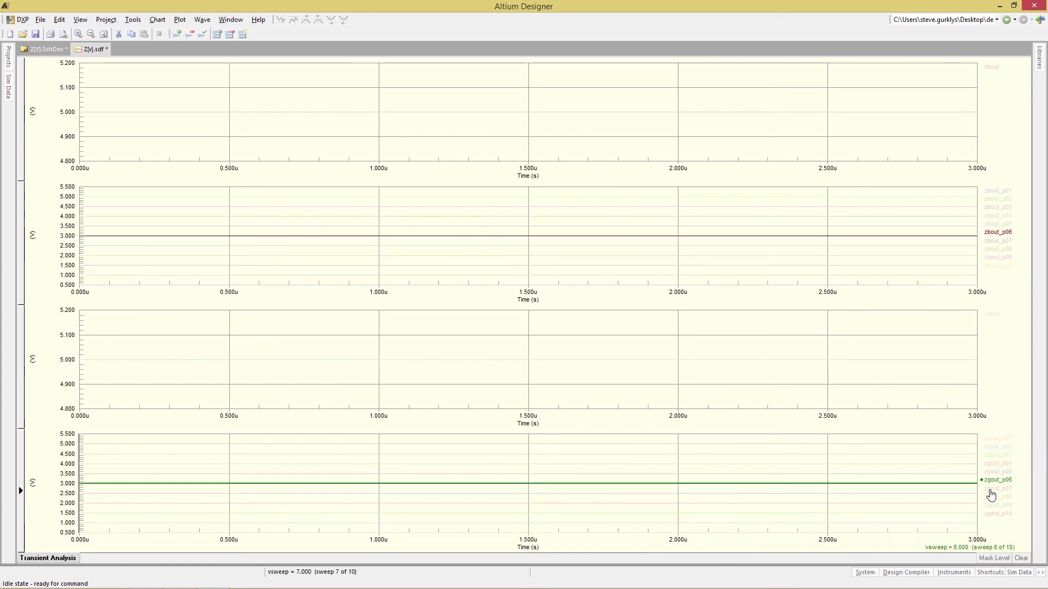
click(996, 508)
click(998, 518)
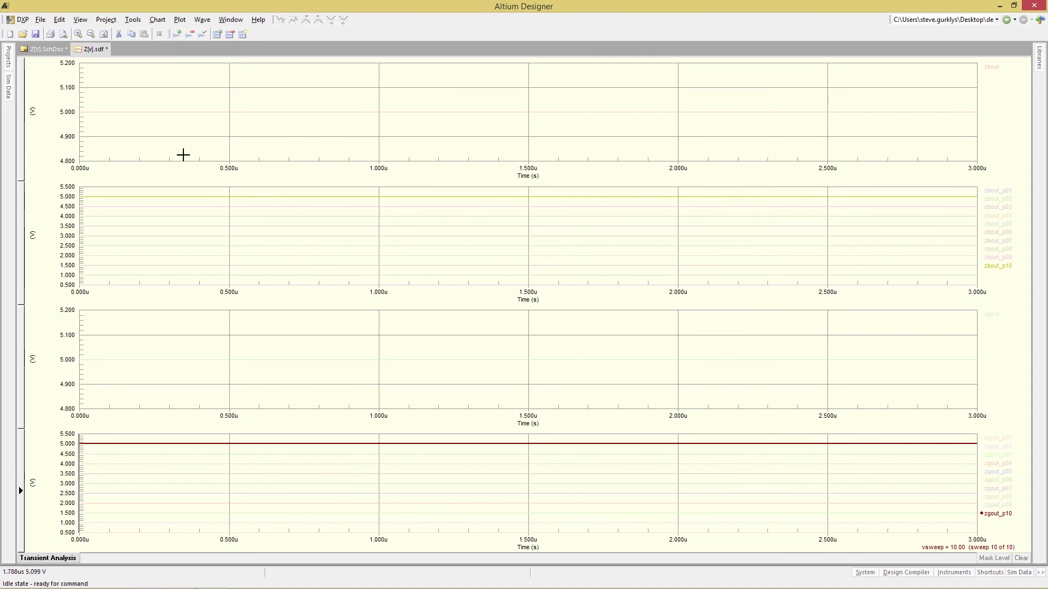
click(37, 49)
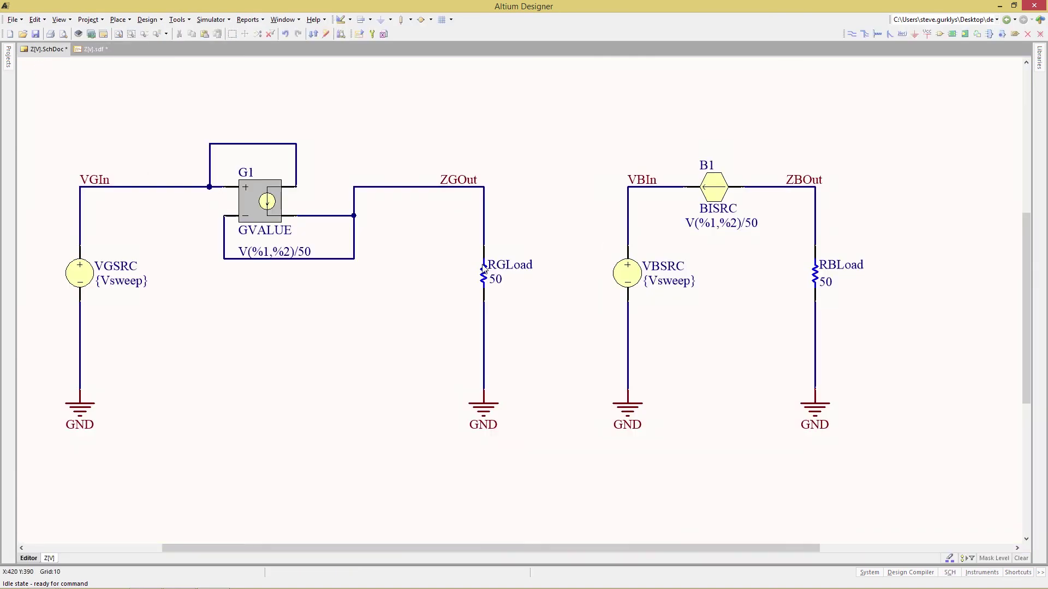